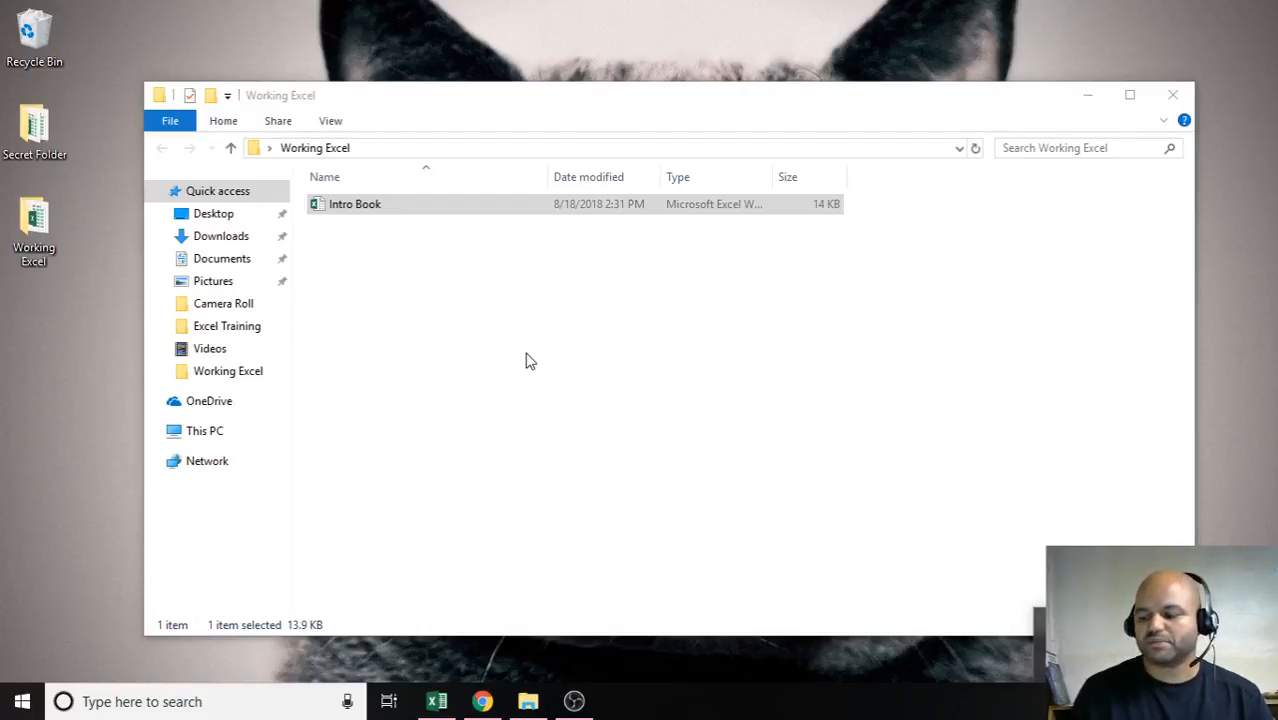
# Open the Intro Book workbook from the Working Excel folder
pyautogui.doubleClick(366, 205)
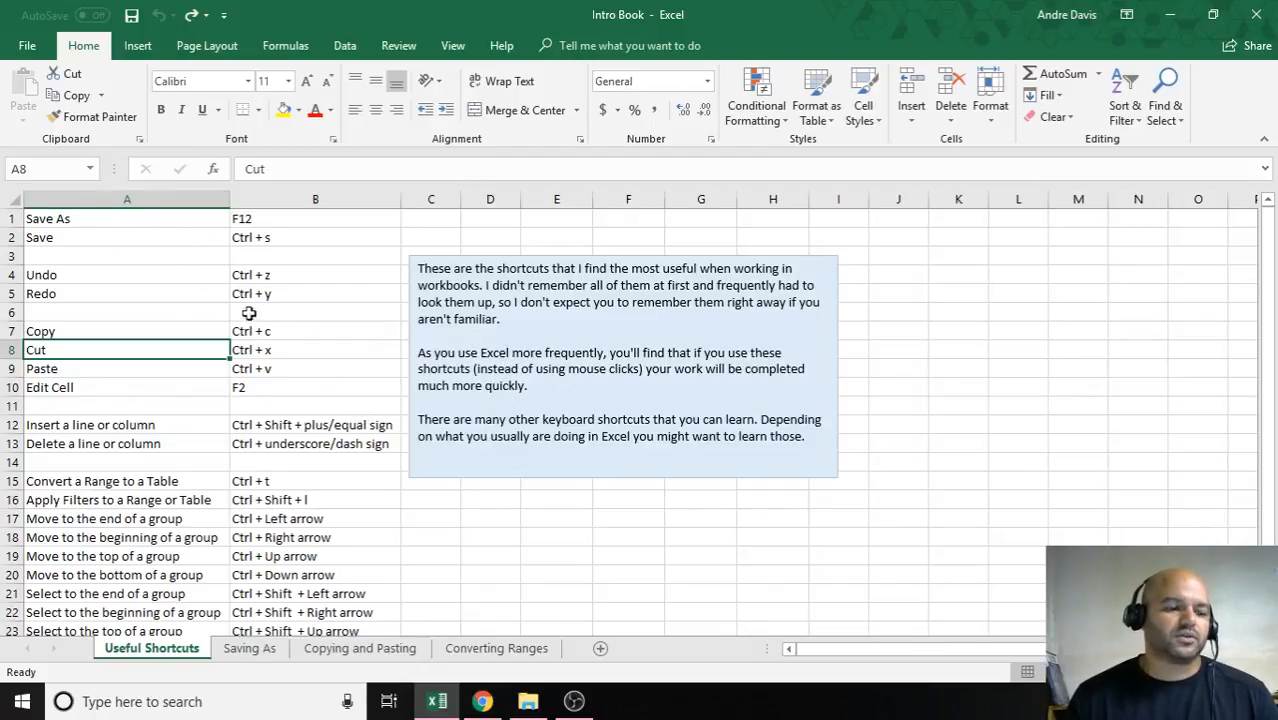
# Review the list of keyboard shortcuts on the Useful Shortcuts sheet, from Save As down to the group selection shortcuts
pyautogui.click(316, 428)
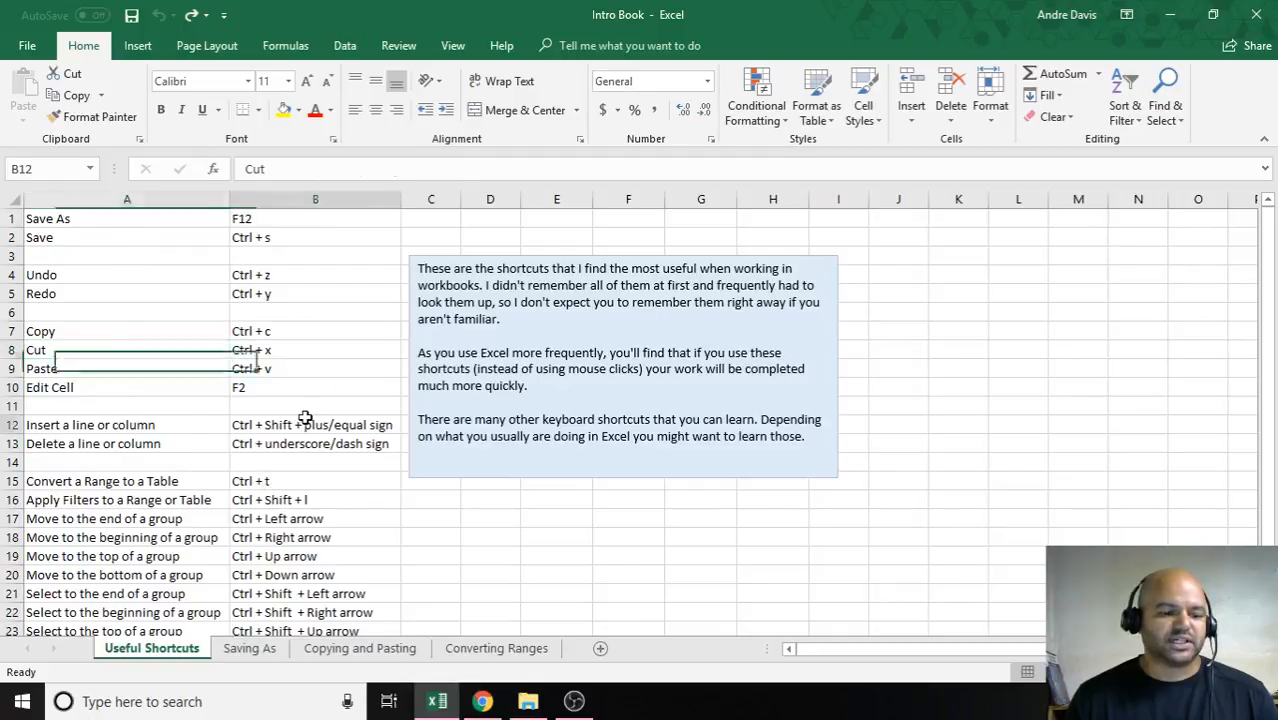
pyautogui.scroll(-3, 318, 436)
pyautogui.scroll(3, 316, 438)
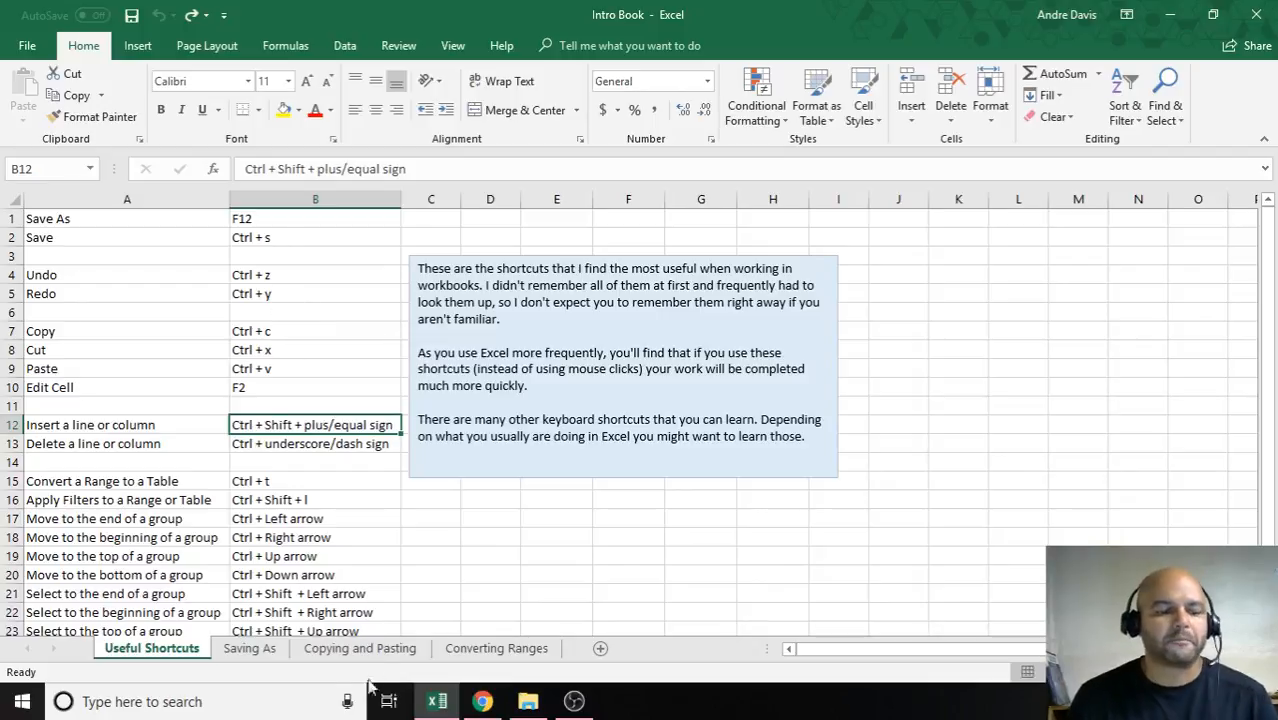
pyautogui.click(318, 594)
pyautogui.scroll(-5, 316, 590)
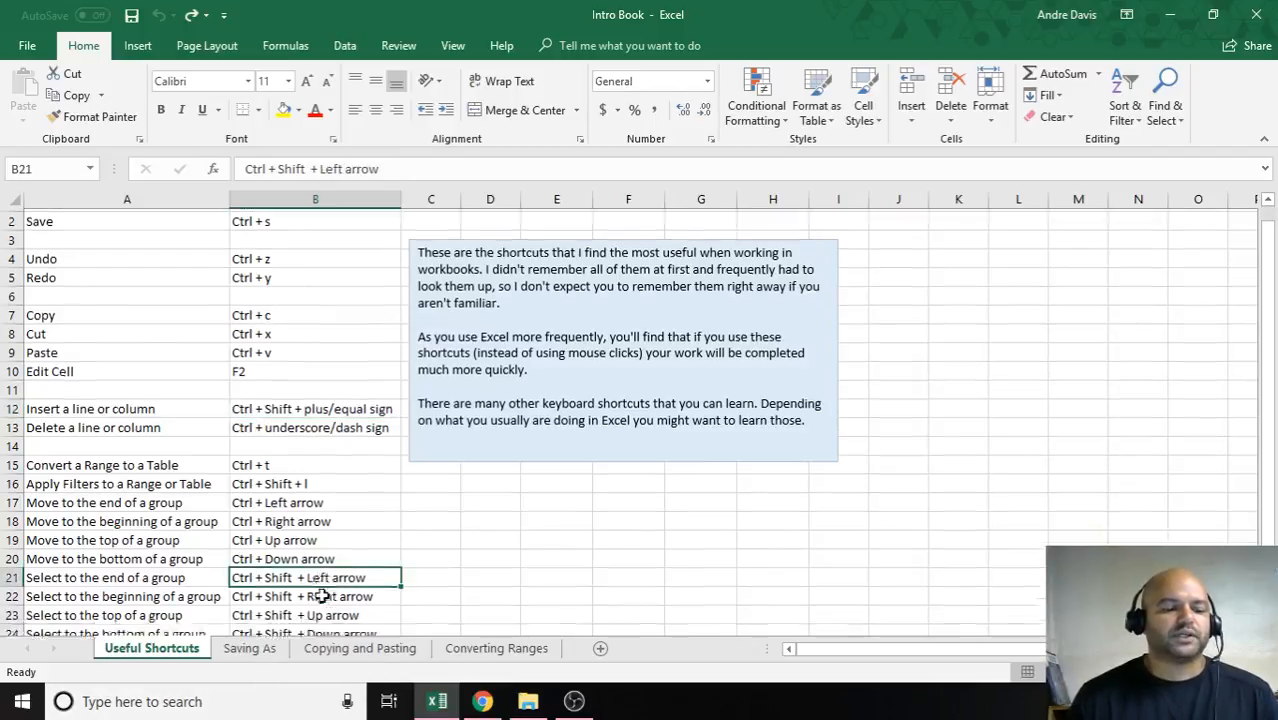
pyautogui.scroll(5, 316, 590)
pyautogui.scroll(-3, 271, 525)
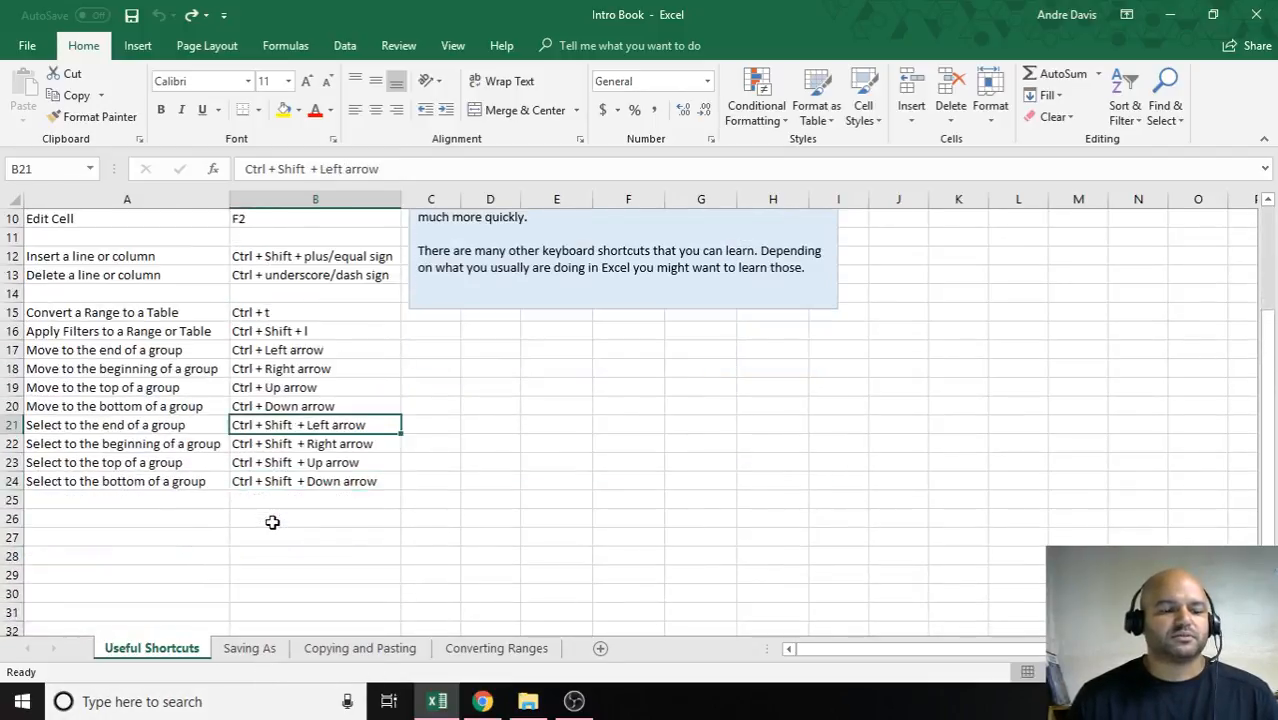
pyautogui.scroll(3, 272, 522)
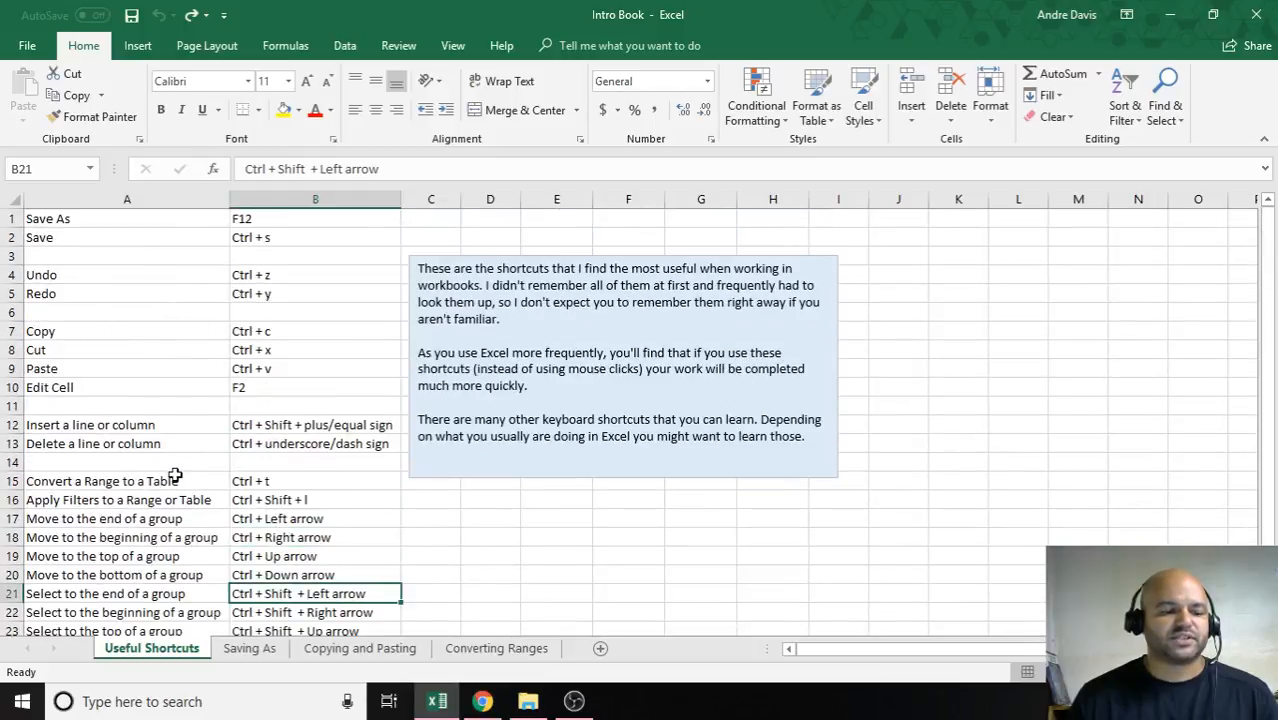
pyautogui.scroll(-2, 178, 479)
pyautogui.scroll(1, 180, 410)
pyautogui.scroll(1, 180, 505)
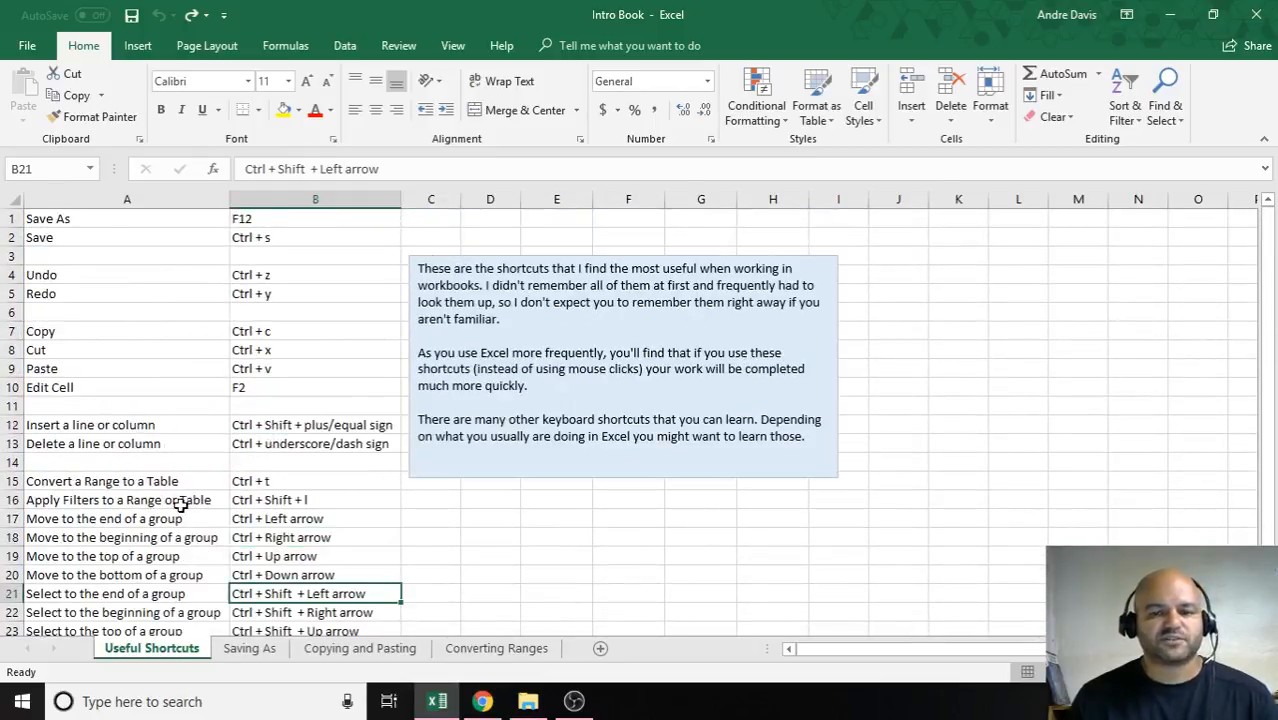
# Follow step 1 on the Saving As sheet: save the workbook as "Intro Book - Original Copy" in the same folder
pyautogui.click(249, 648)
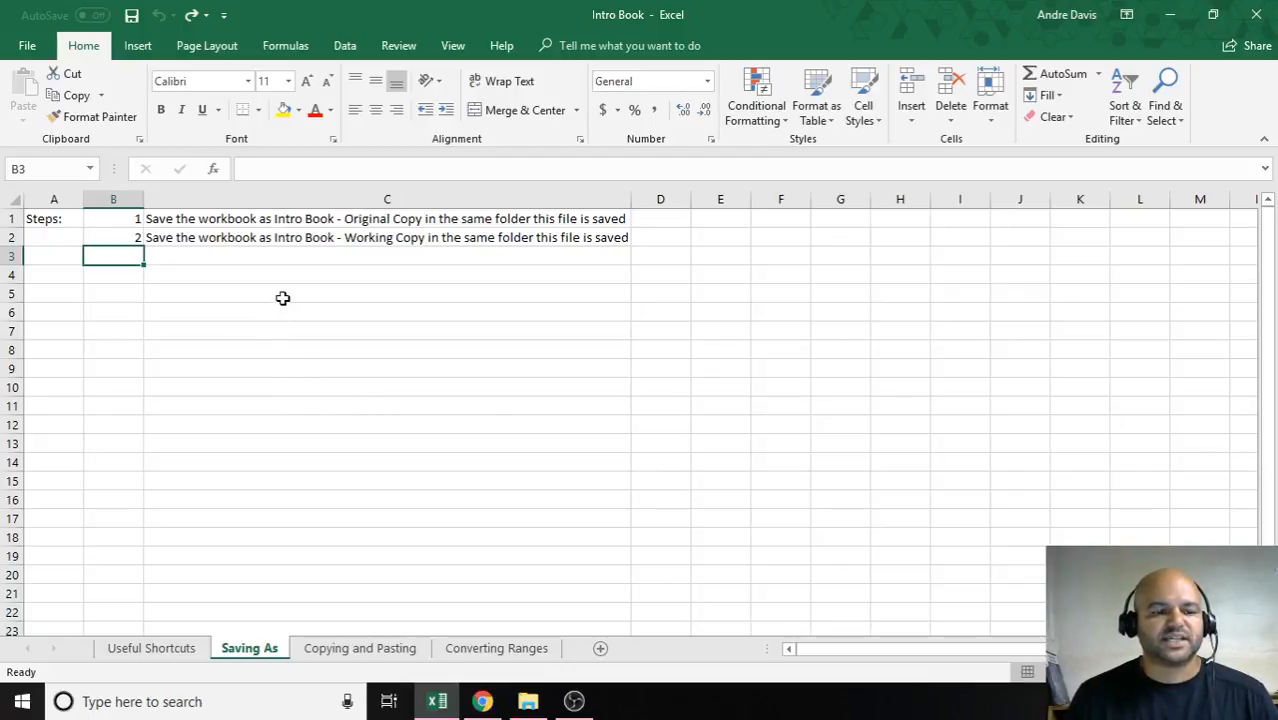
pyautogui.click(312, 221)
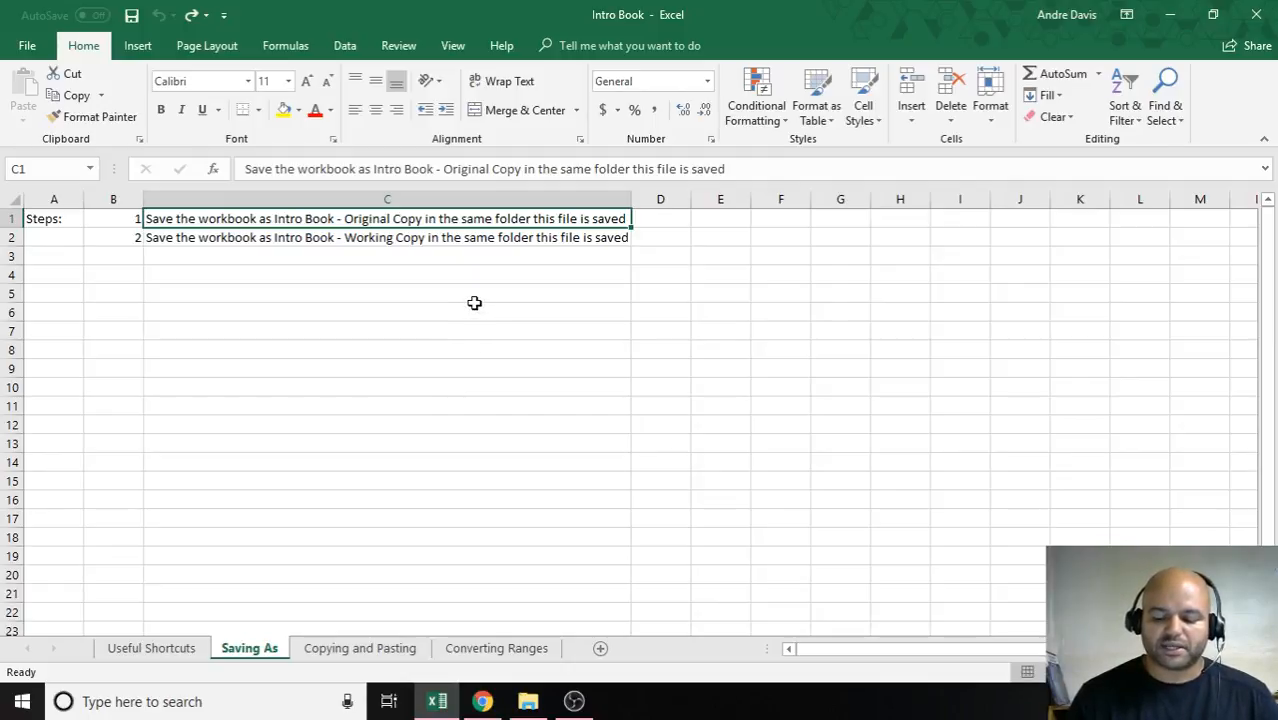
pyautogui.press('F12')
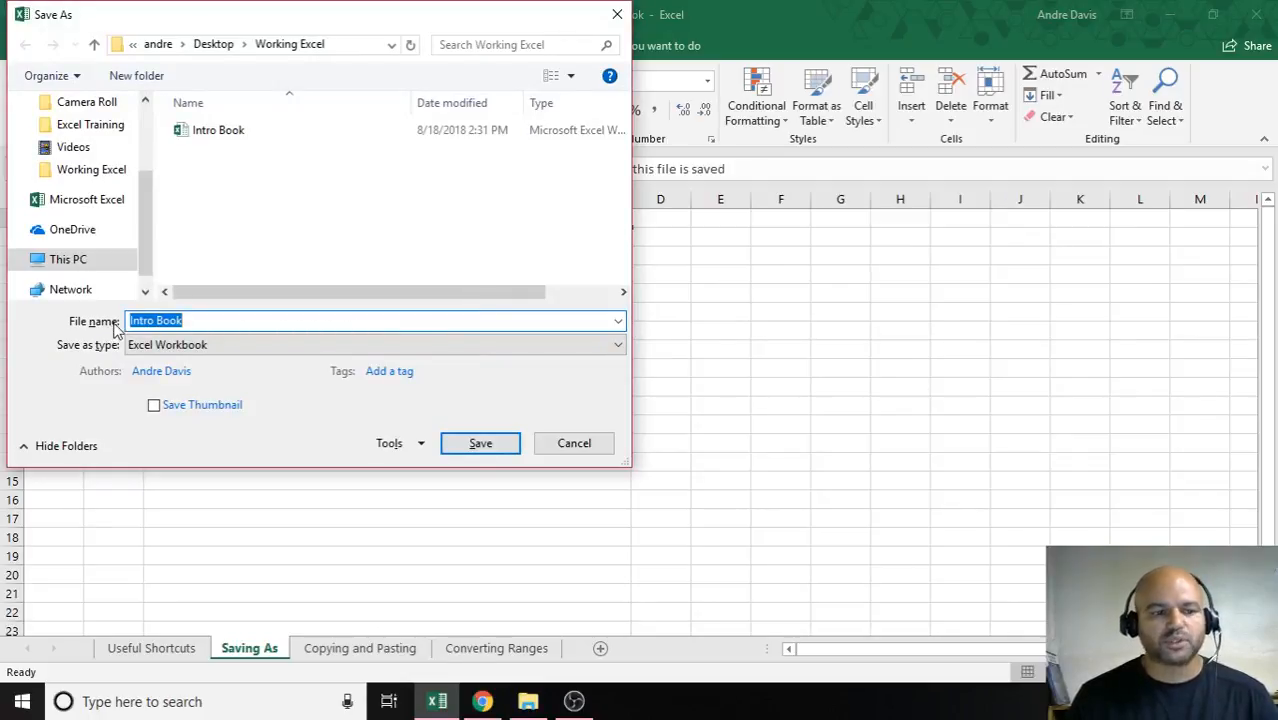
pyautogui.click(221, 327)
pyautogui.write('- Origion')
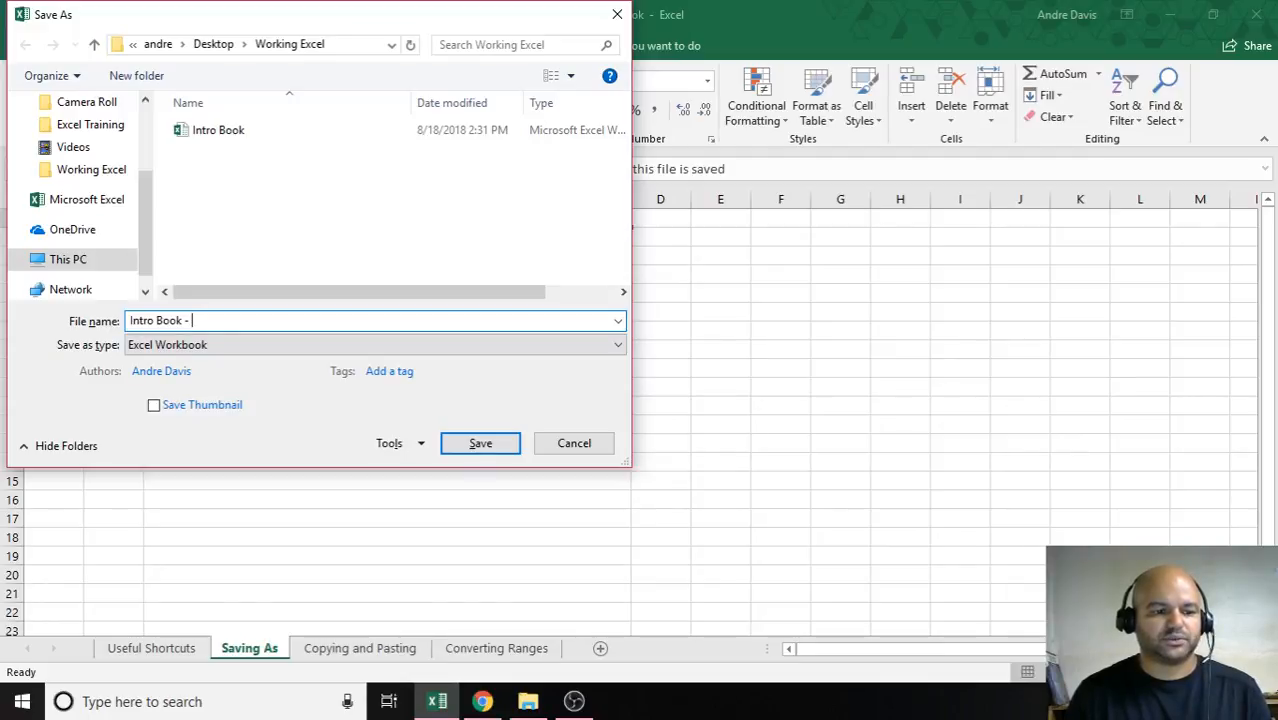
pyautogui.press('BackSpace')
pyautogui.press('BackSpace')
pyautogui.press('BackSpace')
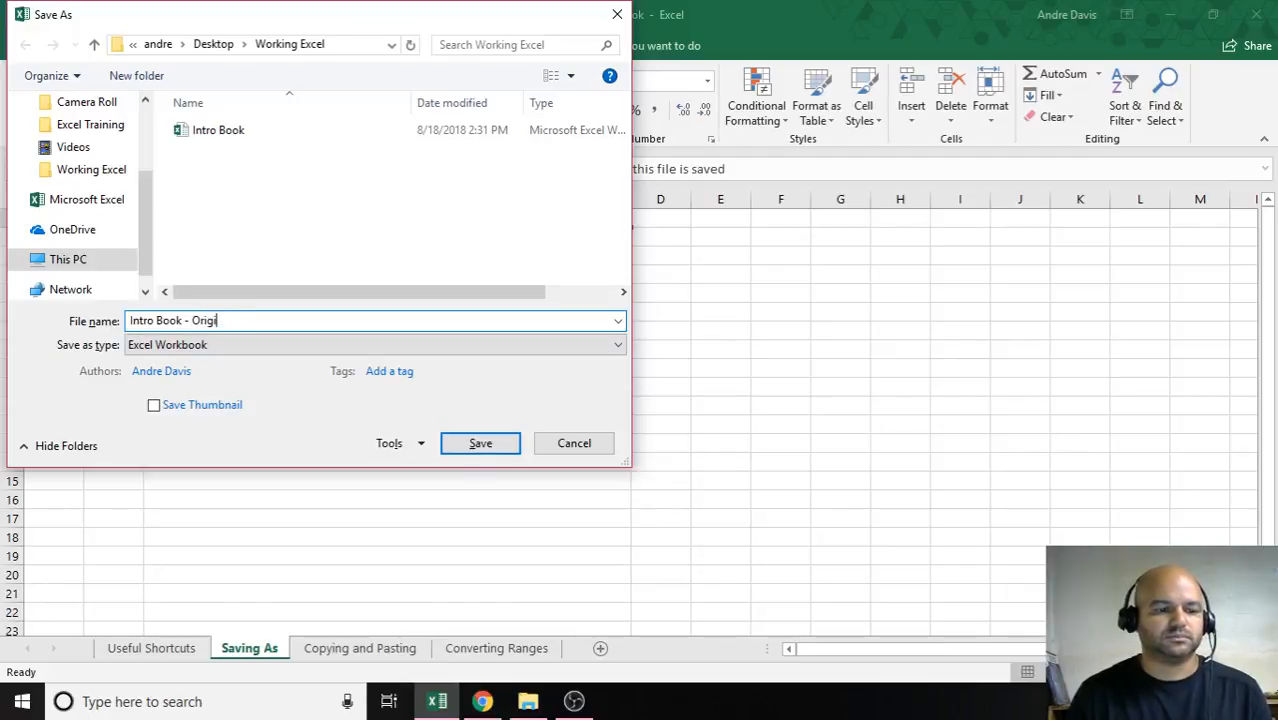
pyautogui.write('inal Copy')
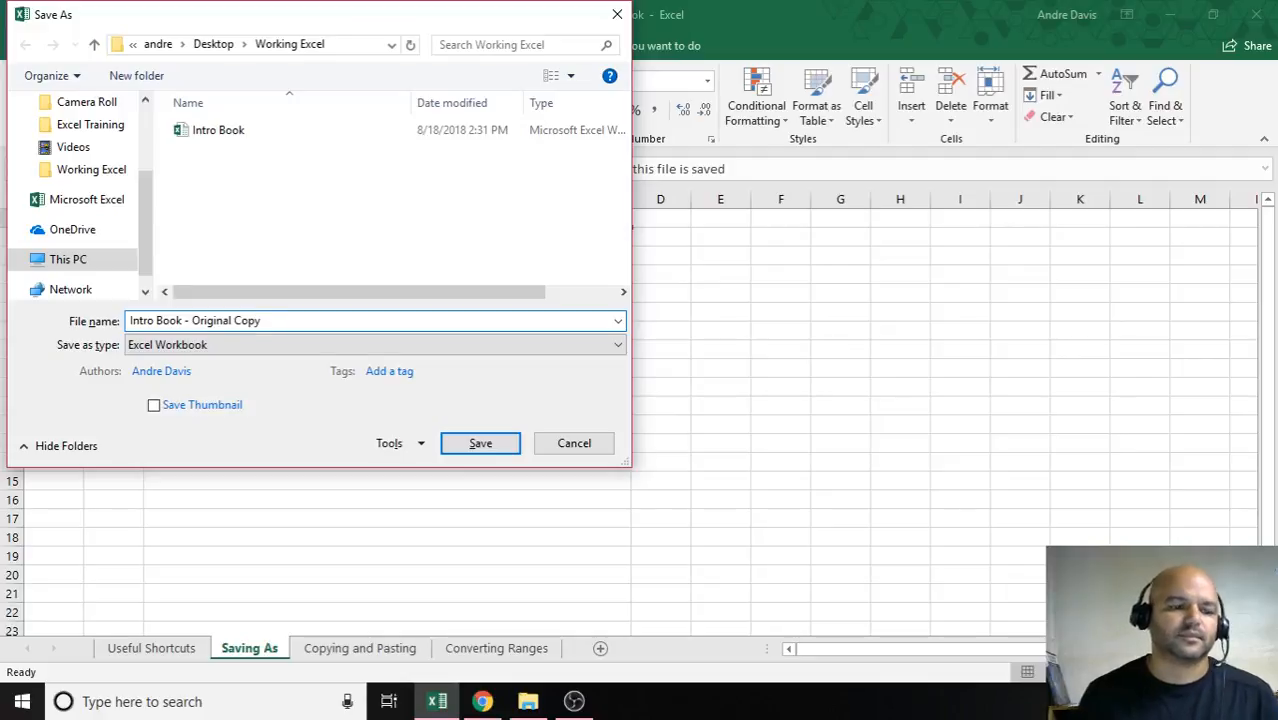
pyautogui.press('Return')
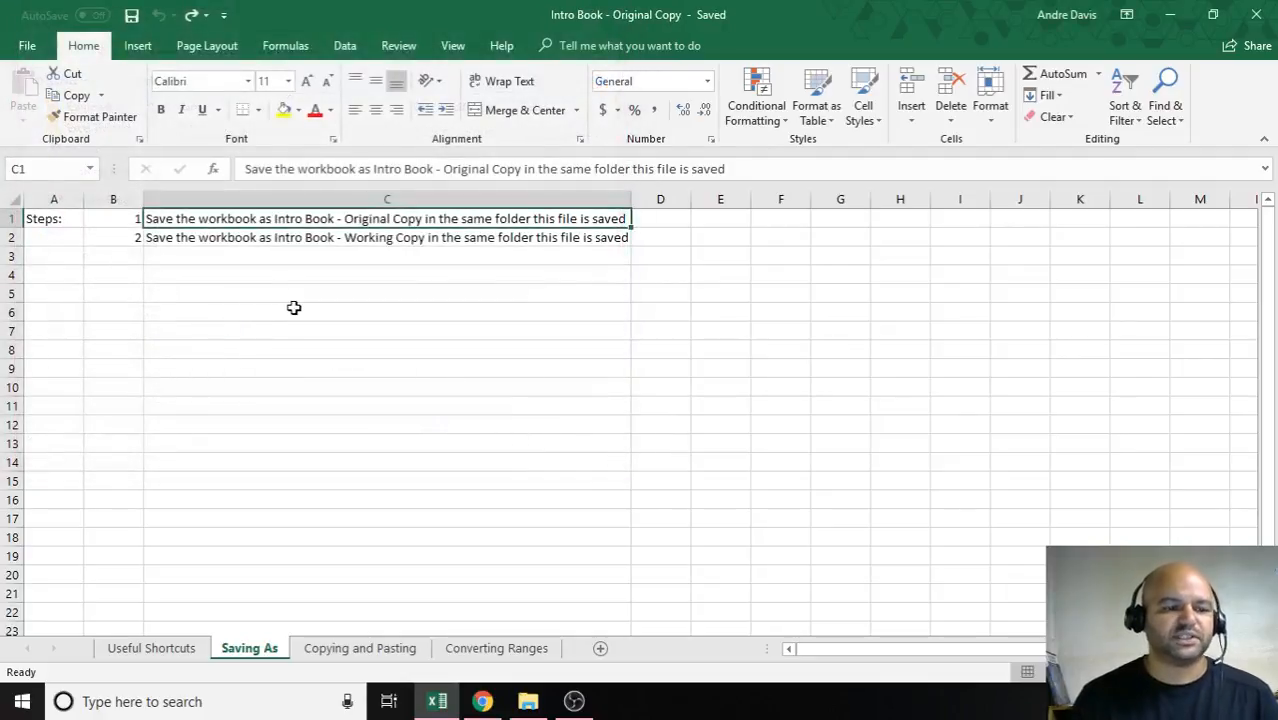
# Follow step 2 on the Saving As sheet: save the workbook as "Intro Book - Working Copy" in the same folder
pyautogui.click(362, 237)
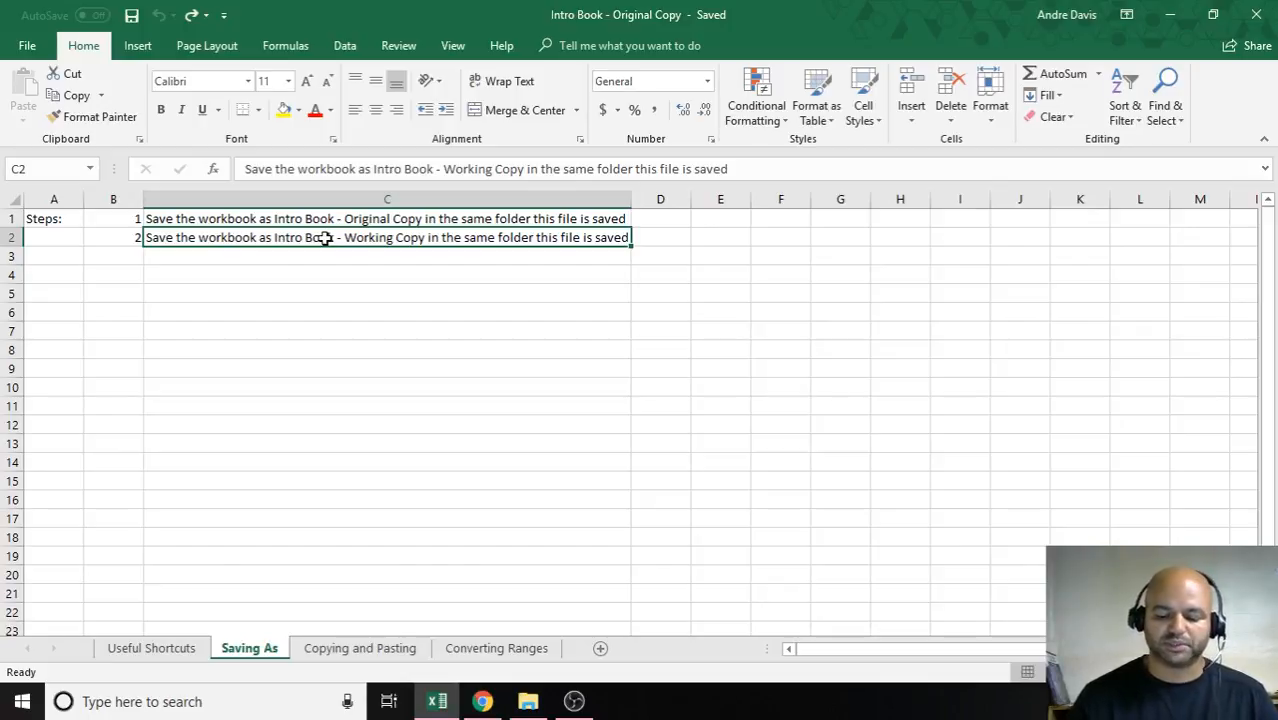
pyautogui.press('F12')
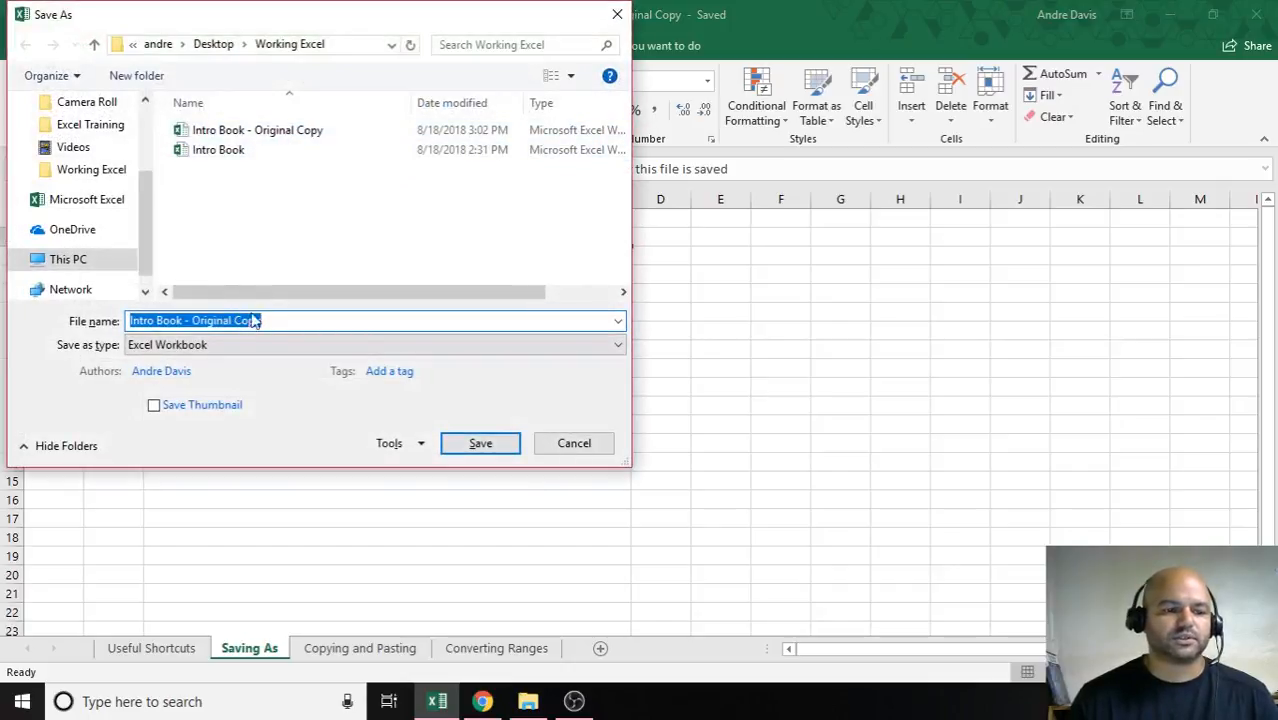
pyautogui.click(226, 320)
pyautogui.moveTo(232, 320); pyautogui.dragTo(195, 318)
pyautogui.write('Working')
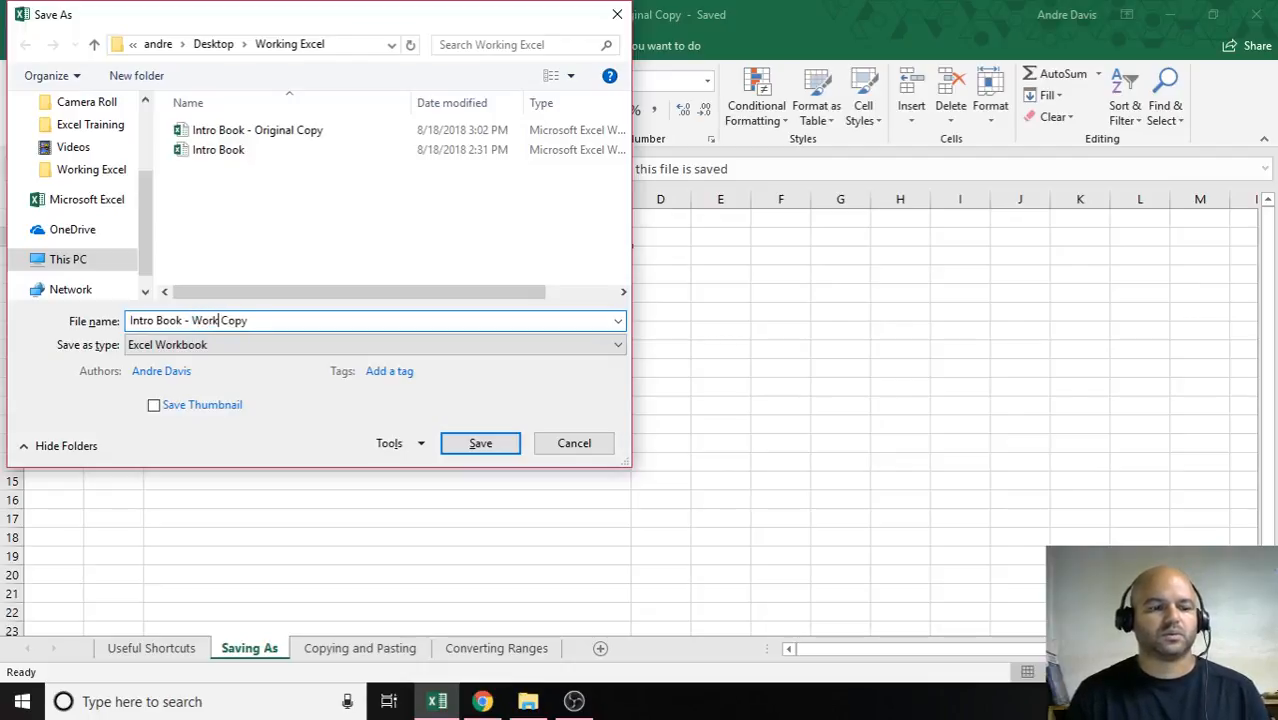
pyautogui.press('Return')
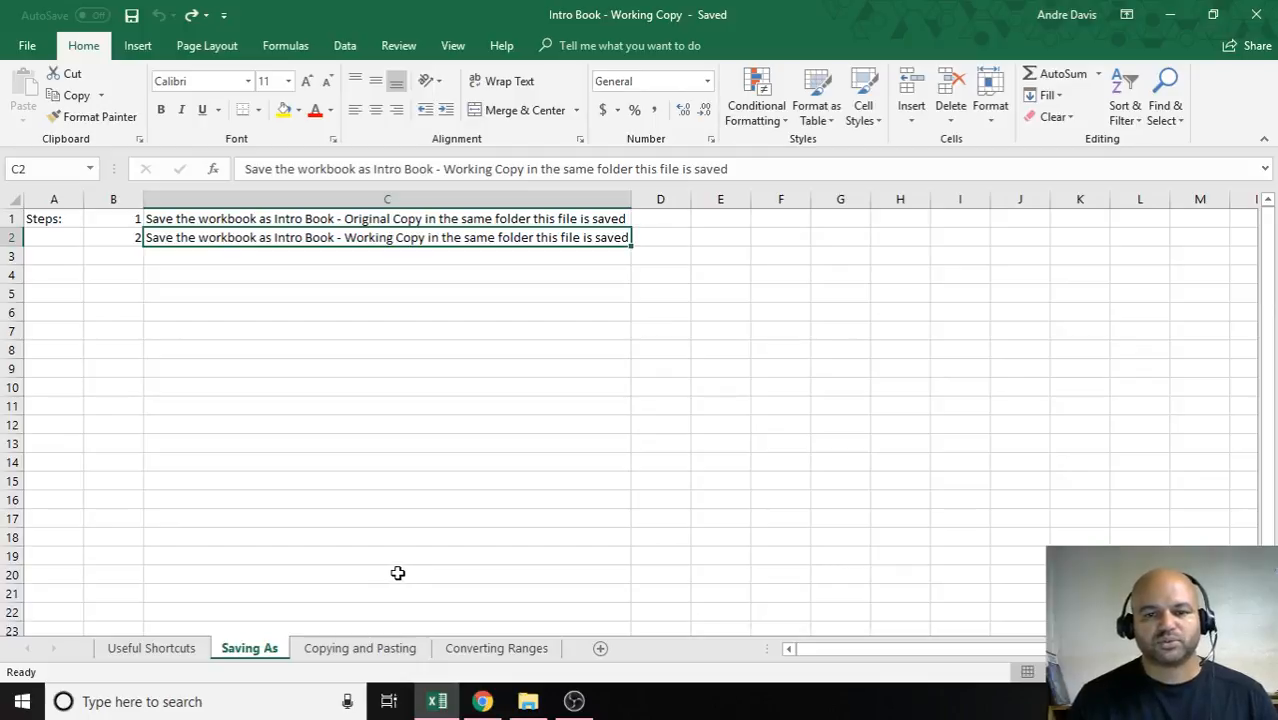
# Use the full-page Save As view to save the workbook again under its current name in the Working Excel folder
pyautogui.click(30, 46)
pyautogui.click(77, 226)
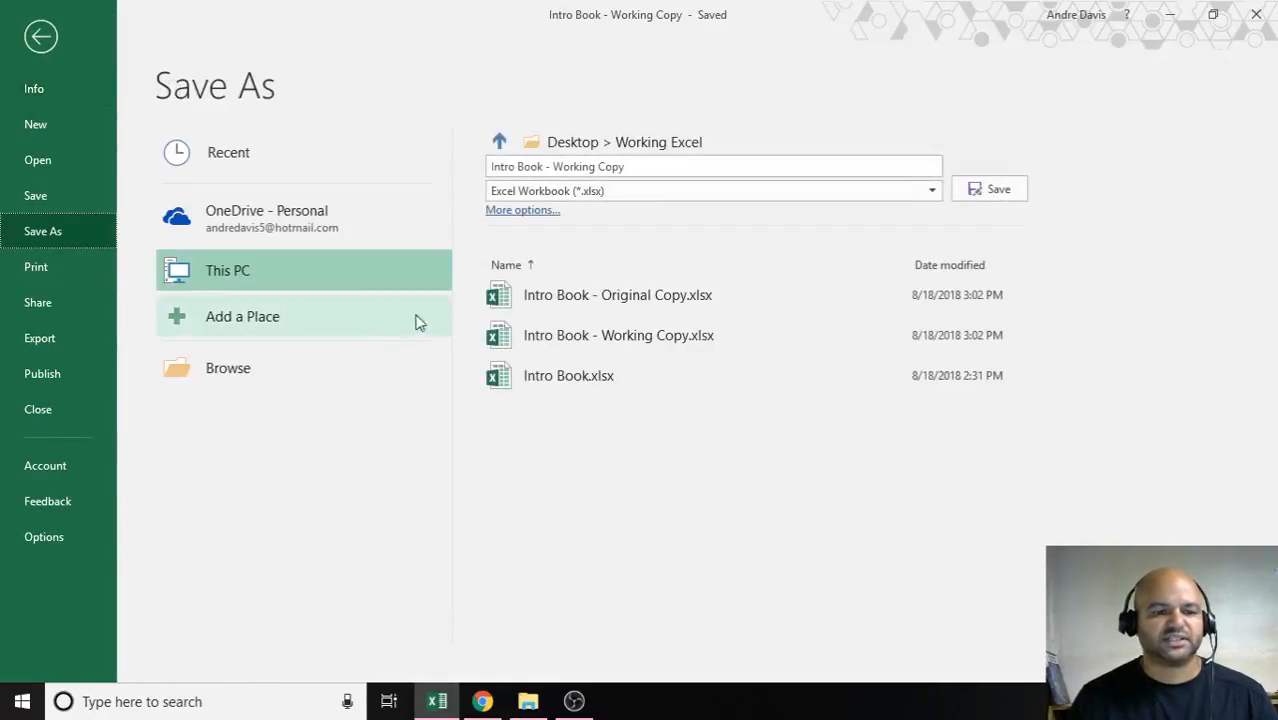
pyautogui.click(960, 190)
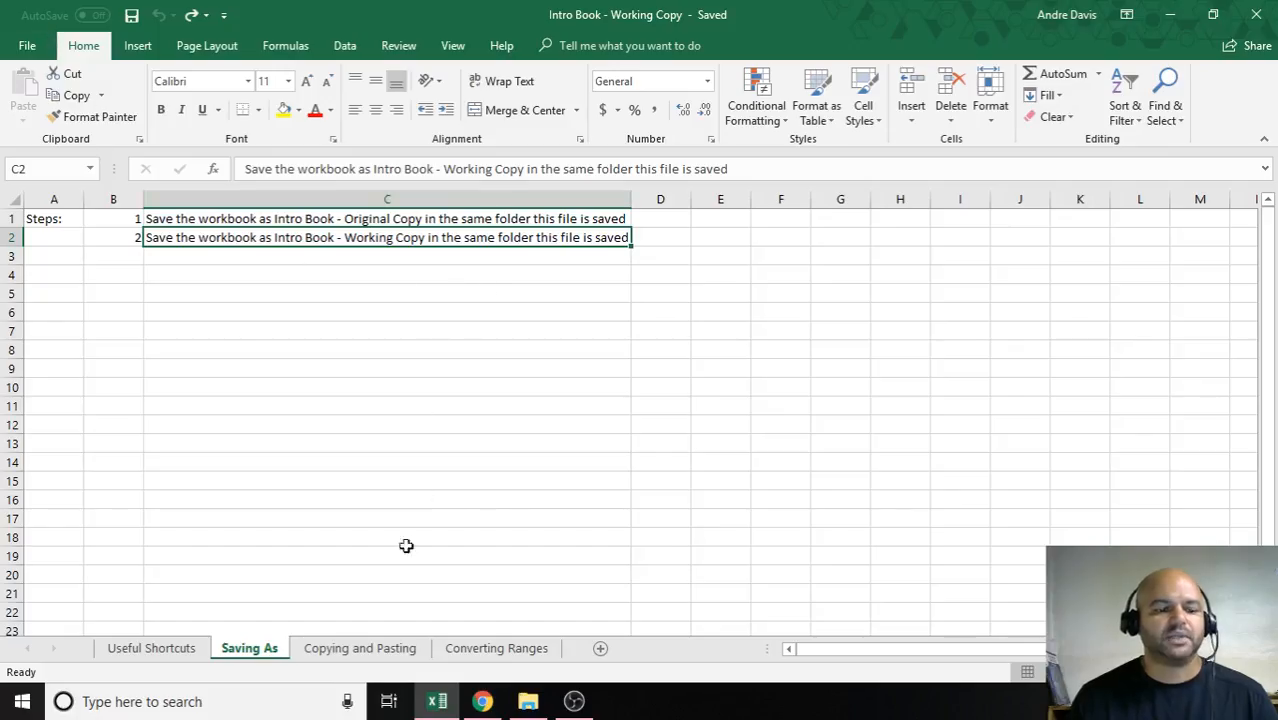
# Go to the Copying and Pasting sheet and select the A in cell E3
pyautogui.click(362, 650)
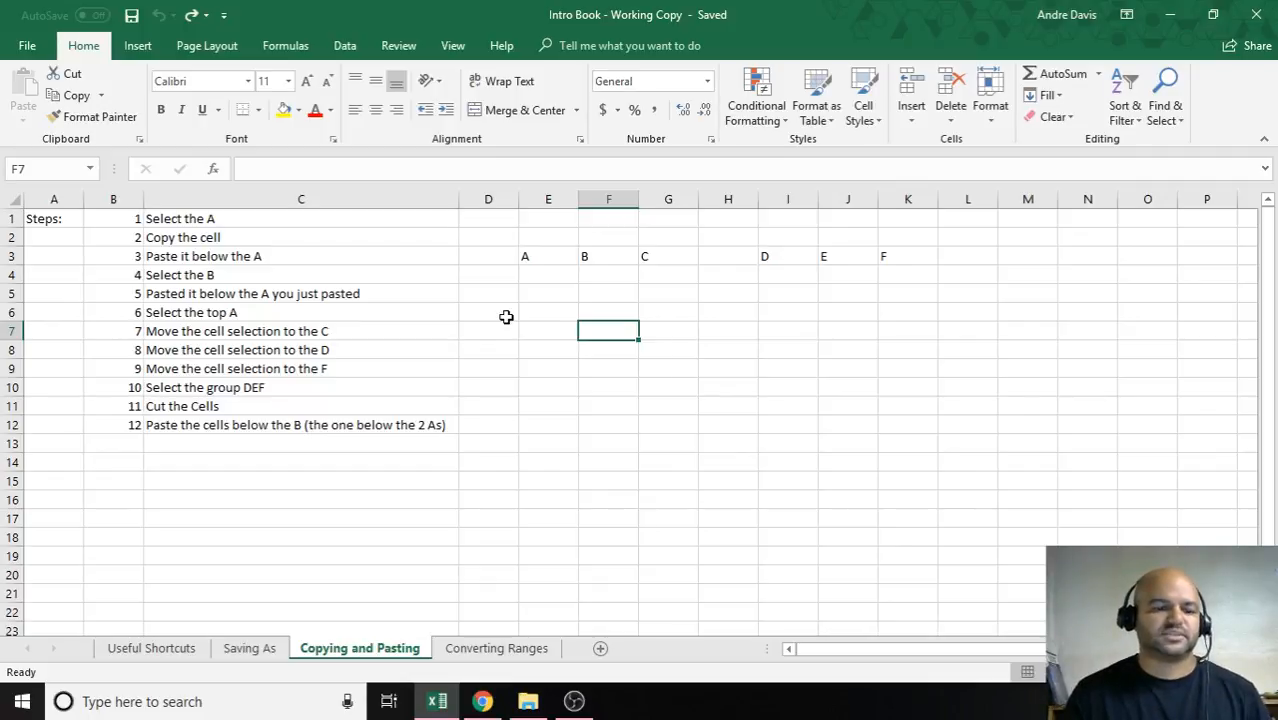
pyautogui.click(557, 257)
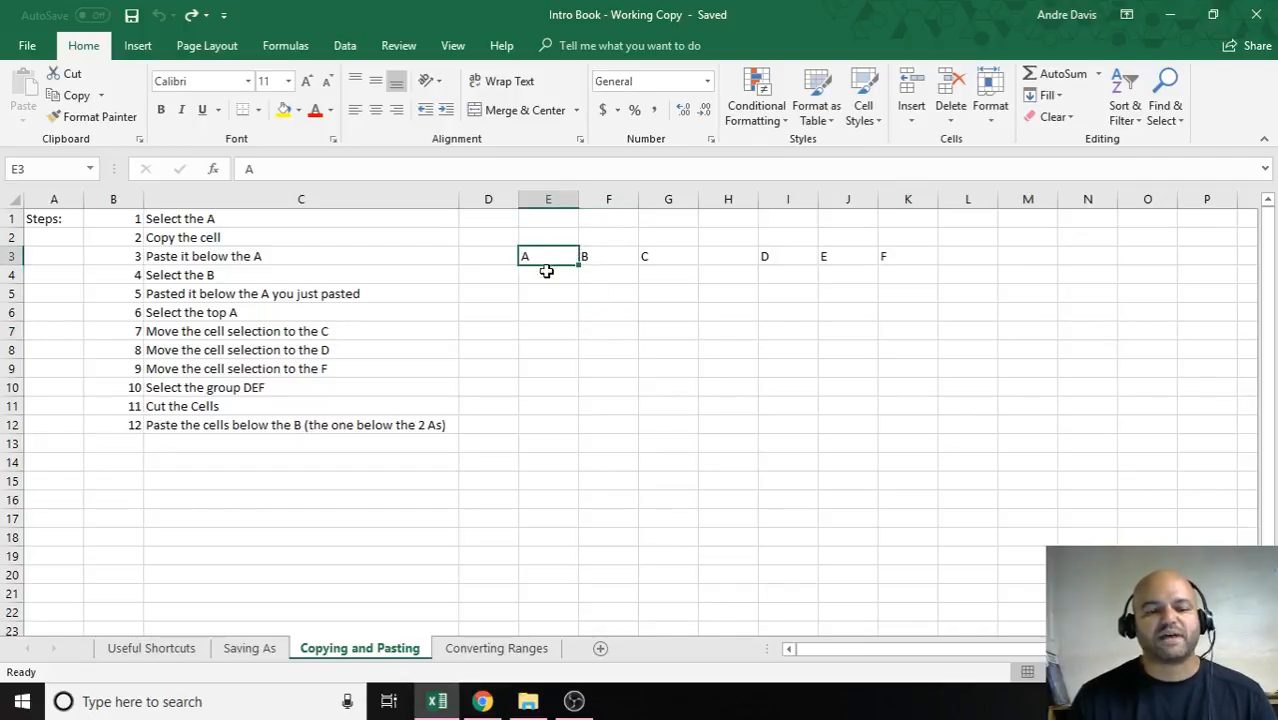
pyautogui.doubleClick(549, 276)
pyautogui.press('Return')
pyautogui.press('Return')
pyautogui.press('Return')
# Copy the A in cell E3 and paste it directly below into E4
pyautogui.click(555, 254)
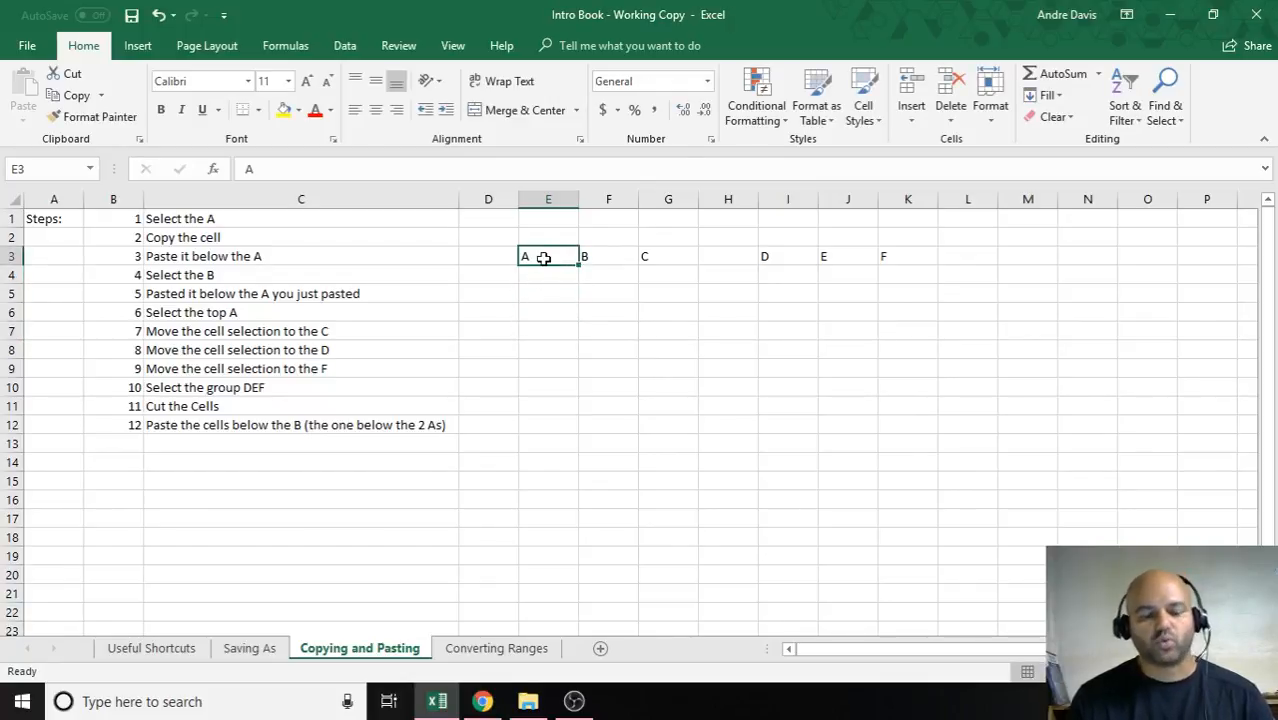
pyautogui.hotkey('ctrl', 'c')
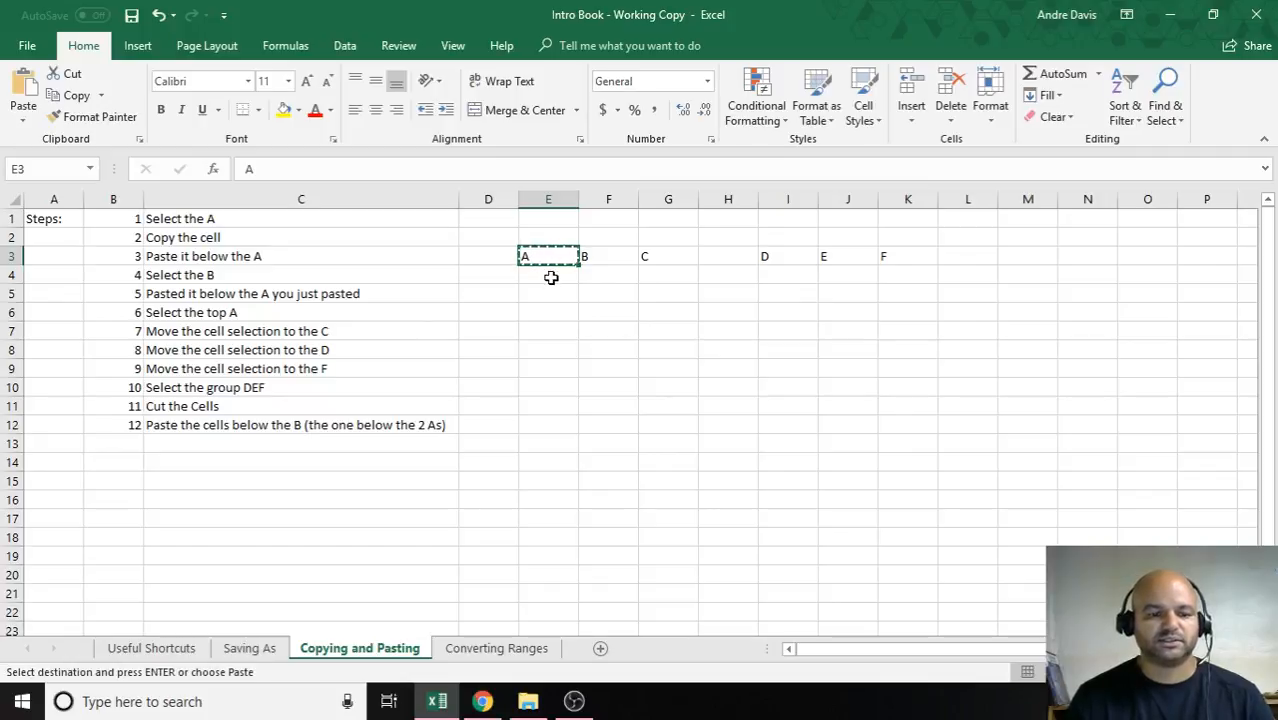
pyautogui.click(551, 278)
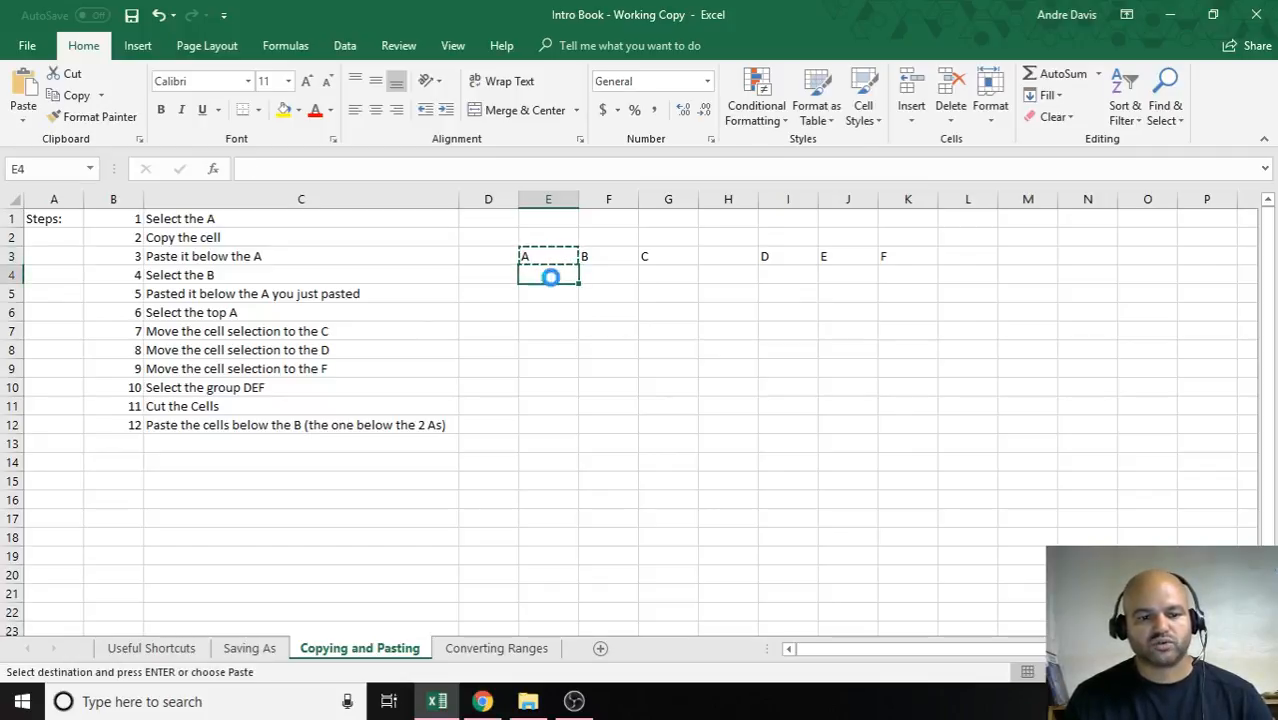
pyautogui.hotkey('ctrl', 'v')
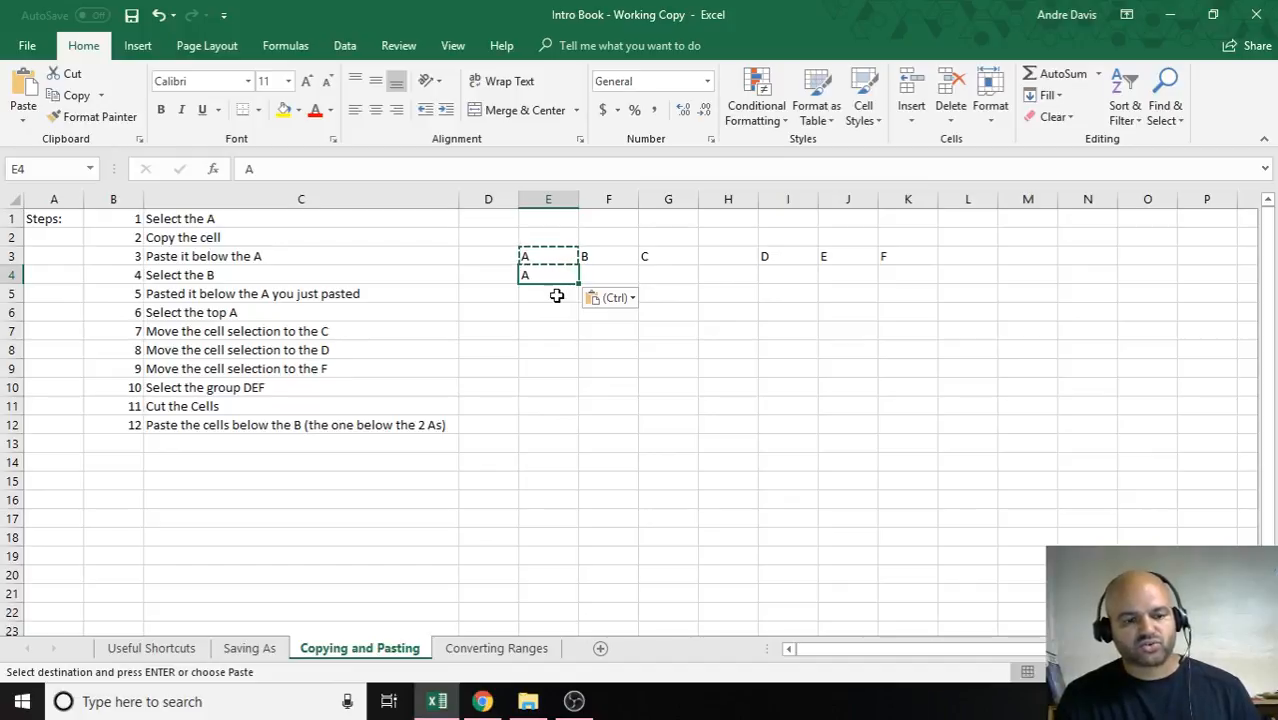
# Undo the paste into E4, redo it, and end the copy mode
pyautogui.hotkey('ctrl', 'z')
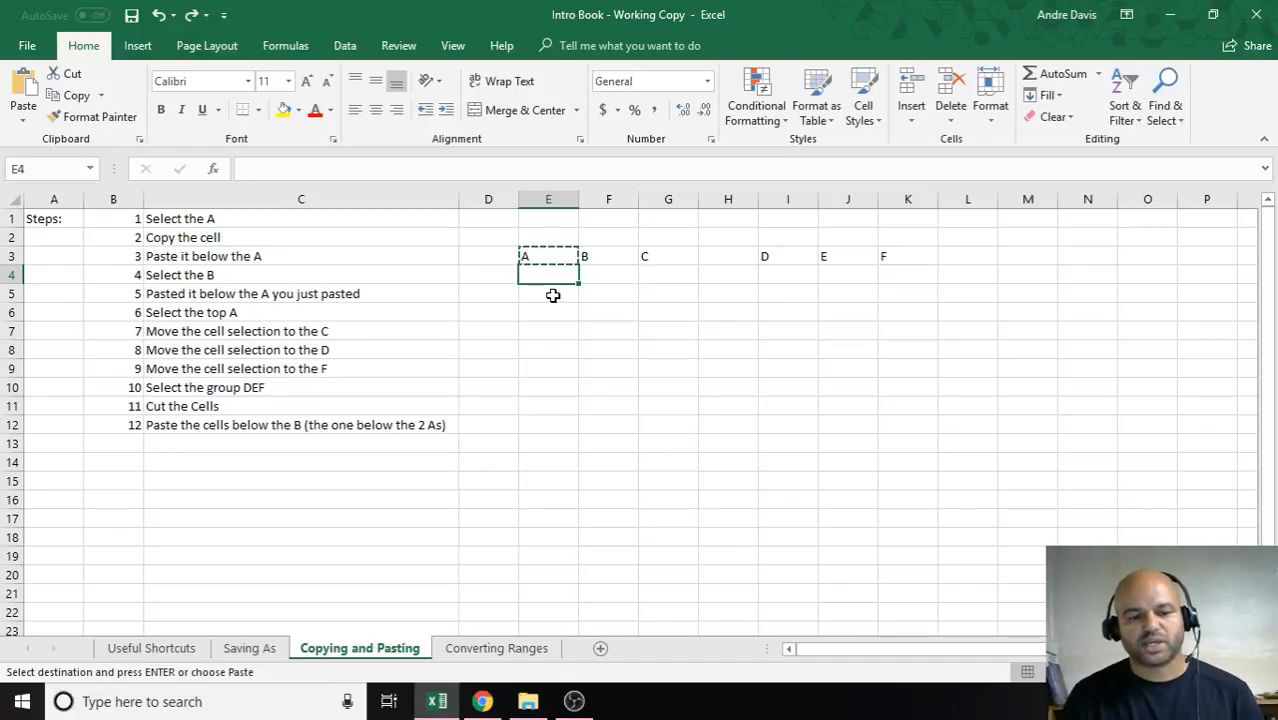
pyautogui.hotkey('ctrl', 'y')
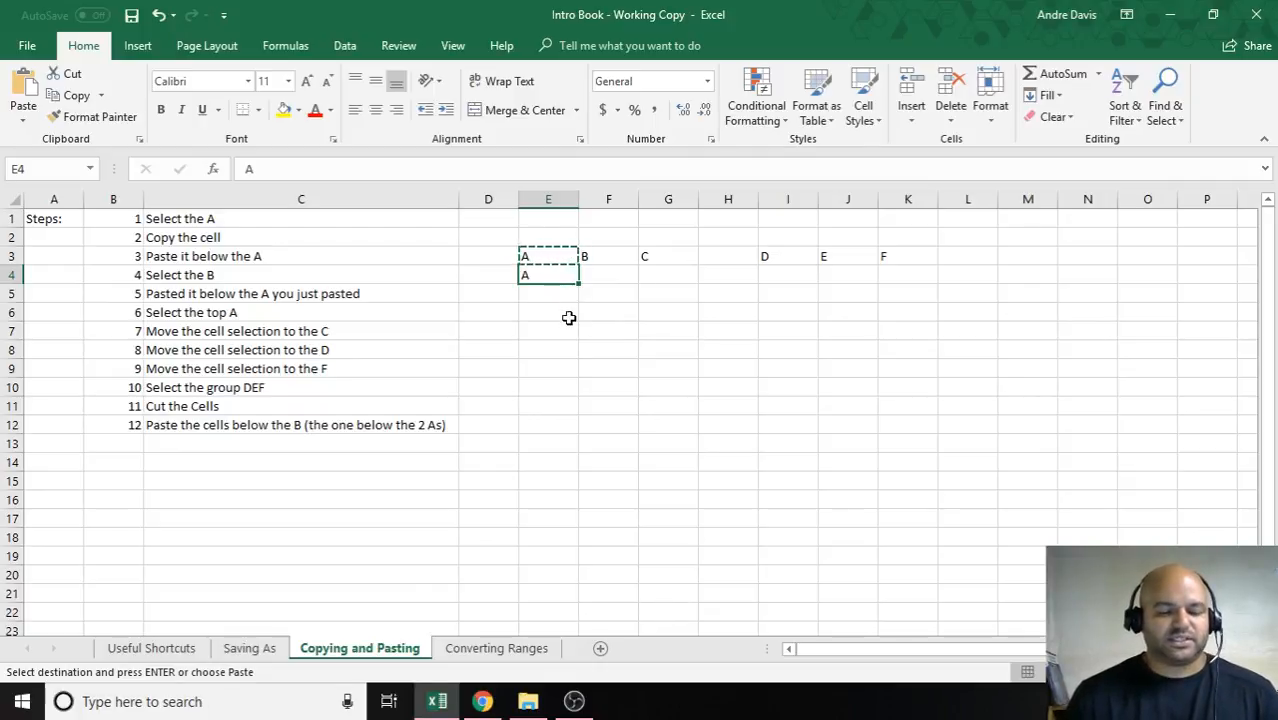
pyautogui.press('Escape')
# Copy the A in cell E3 again and paste it into F5, F9, I7, E12, H16 and J11
pyautogui.click(546, 257)
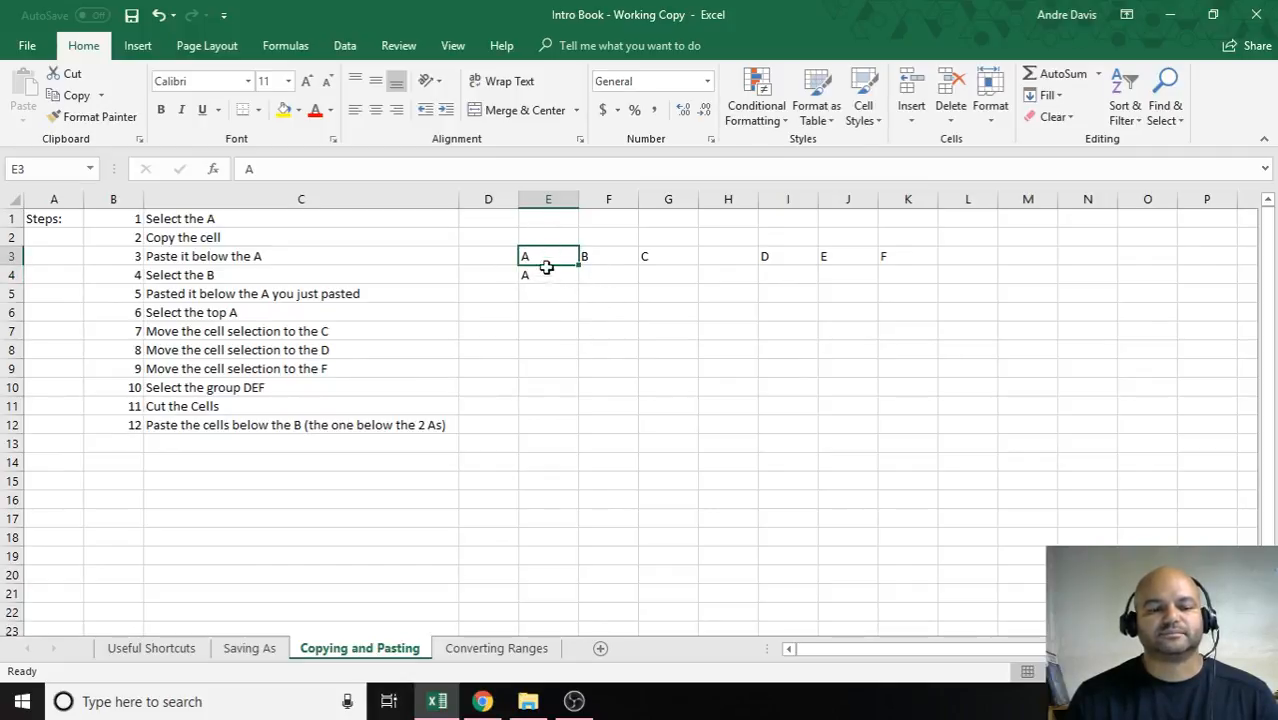
pyautogui.hotkey('ctrl', 'c')
pyautogui.click(546, 294)
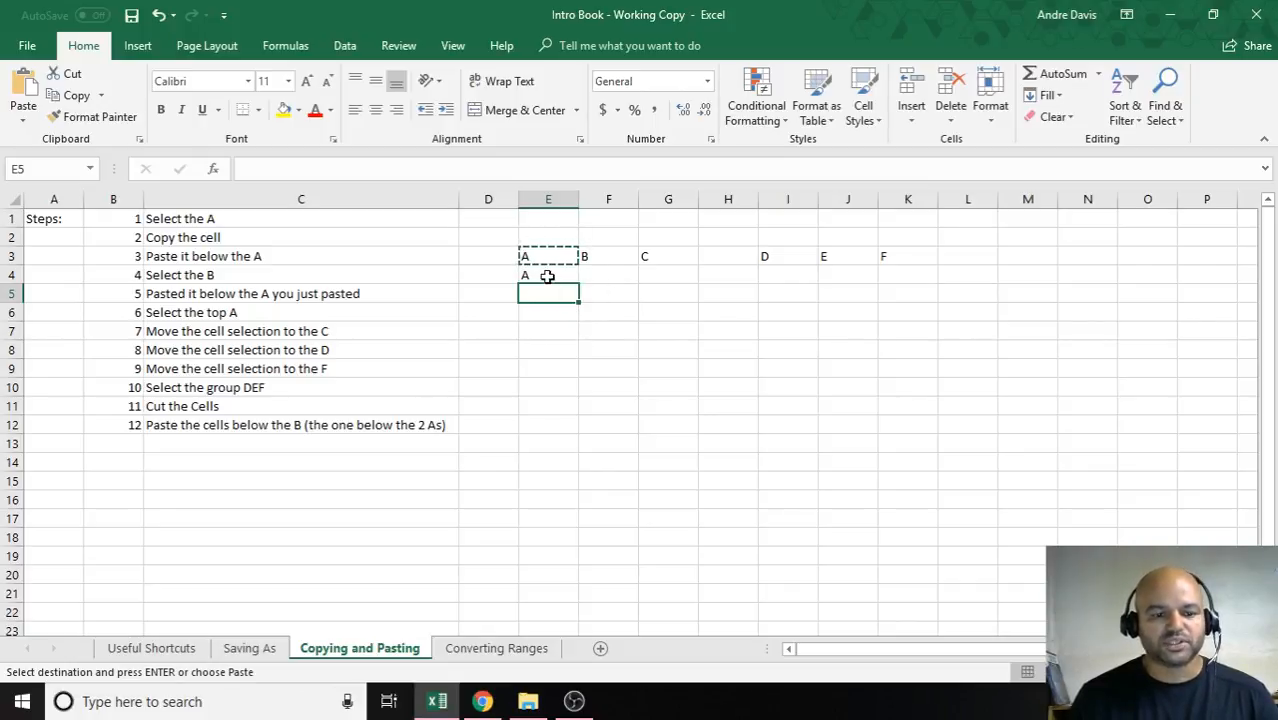
pyautogui.click(604, 299)
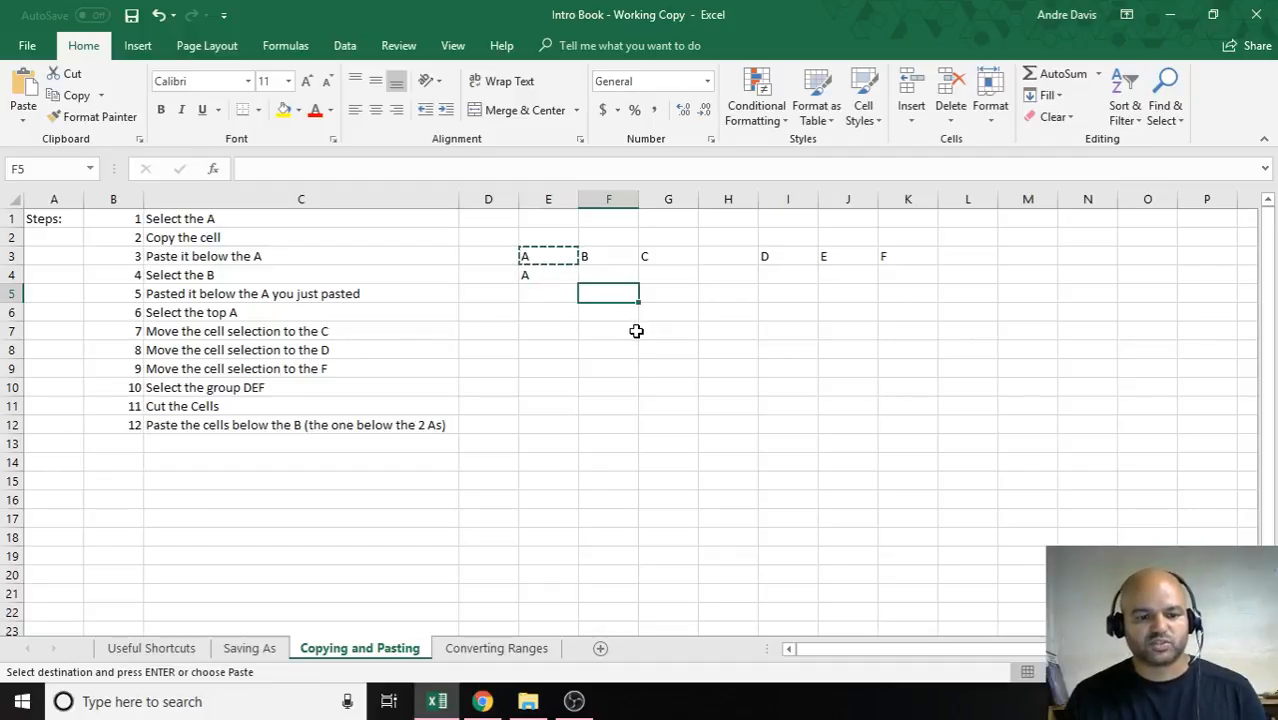
pyautogui.hotkey('ctrl', 'v')
pyautogui.click(609, 365)
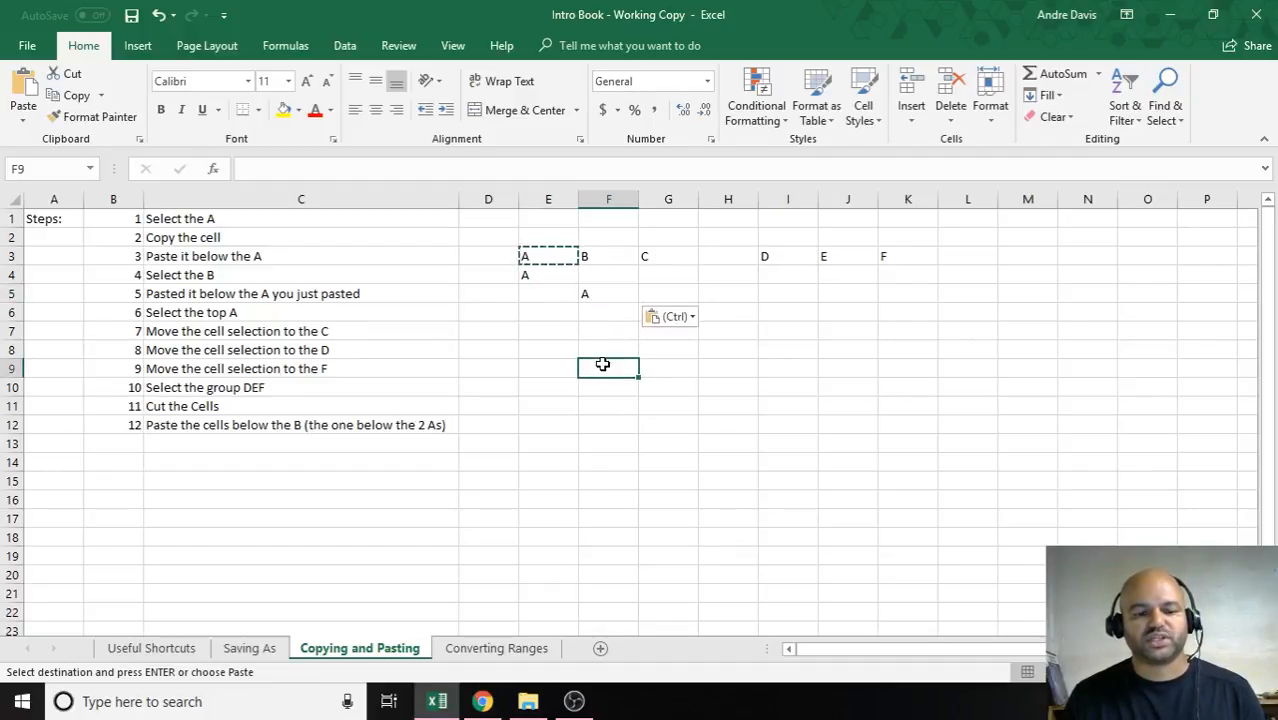
pyautogui.hotkey('ctrl', 'v')
pyautogui.click(772, 337)
pyautogui.hotkey('ctrl', 'v')
pyautogui.click(540, 422)
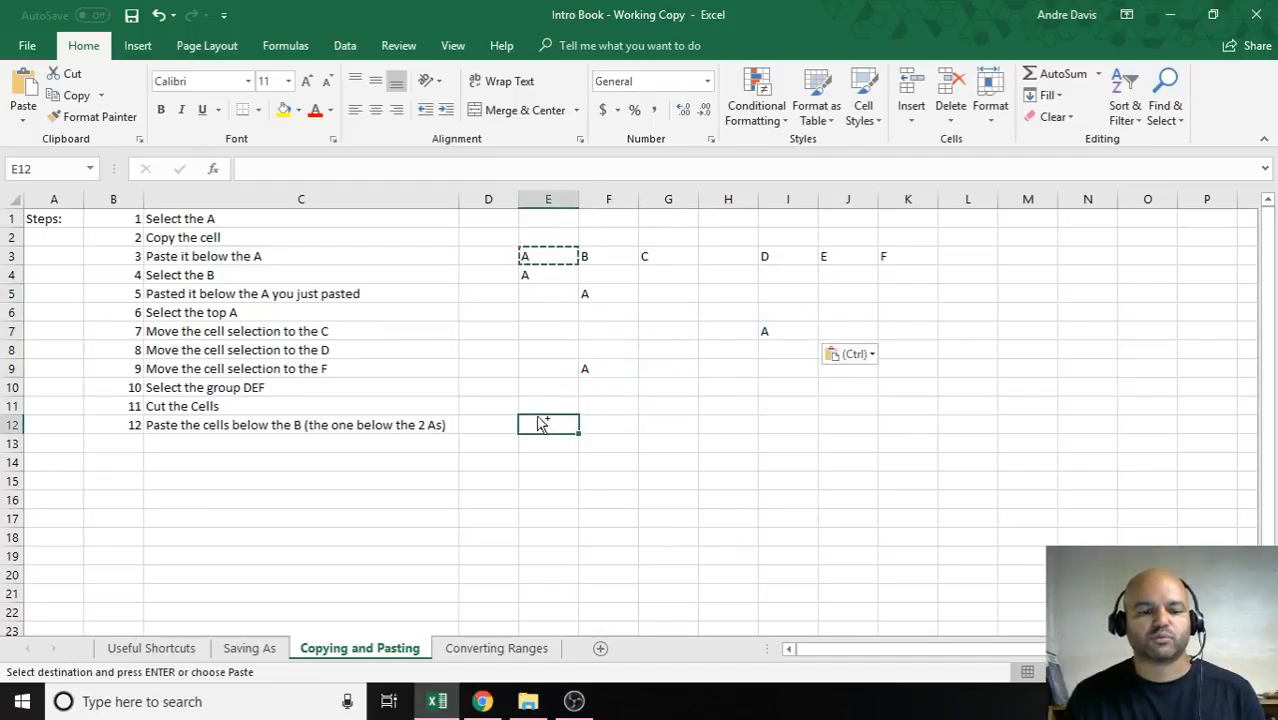
pyautogui.hotkey('ctrl', 'v')
pyautogui.click(708, 496)
pyautogui.hotkey('ctrl', 'v')
pyautogui.click(828, 405)
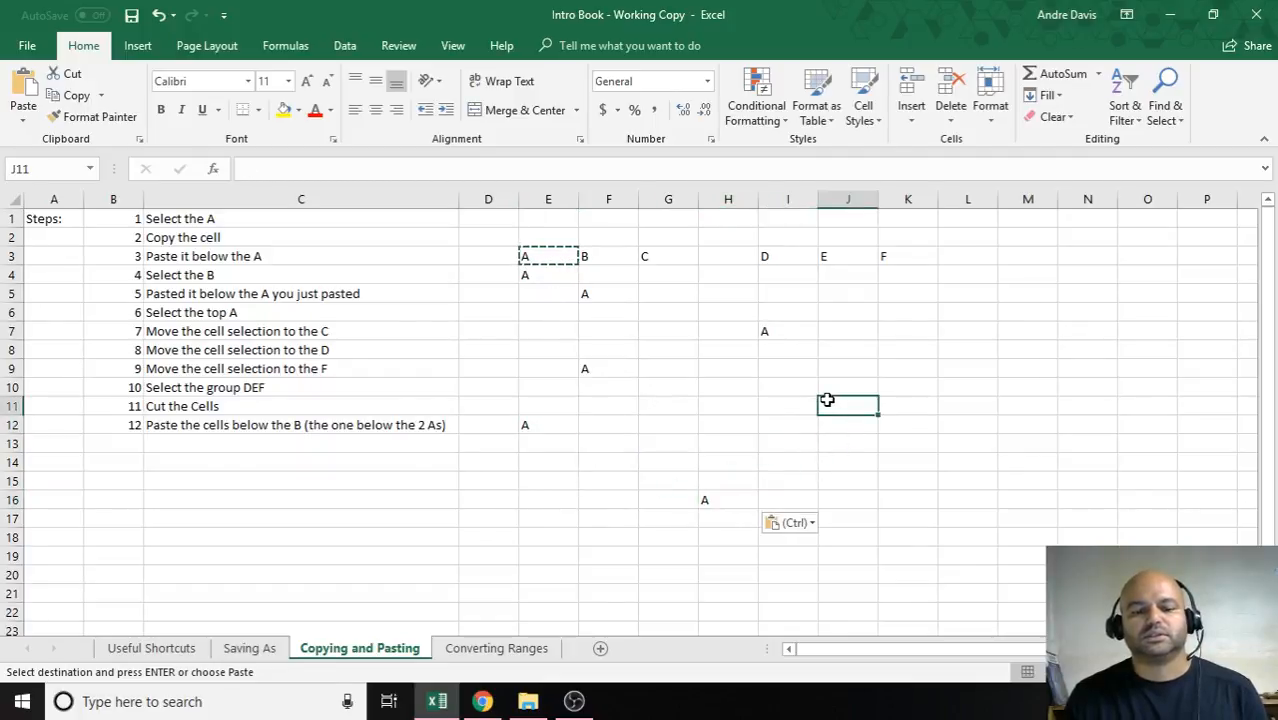
pyautogui.hotkey('ctrl', 'v')
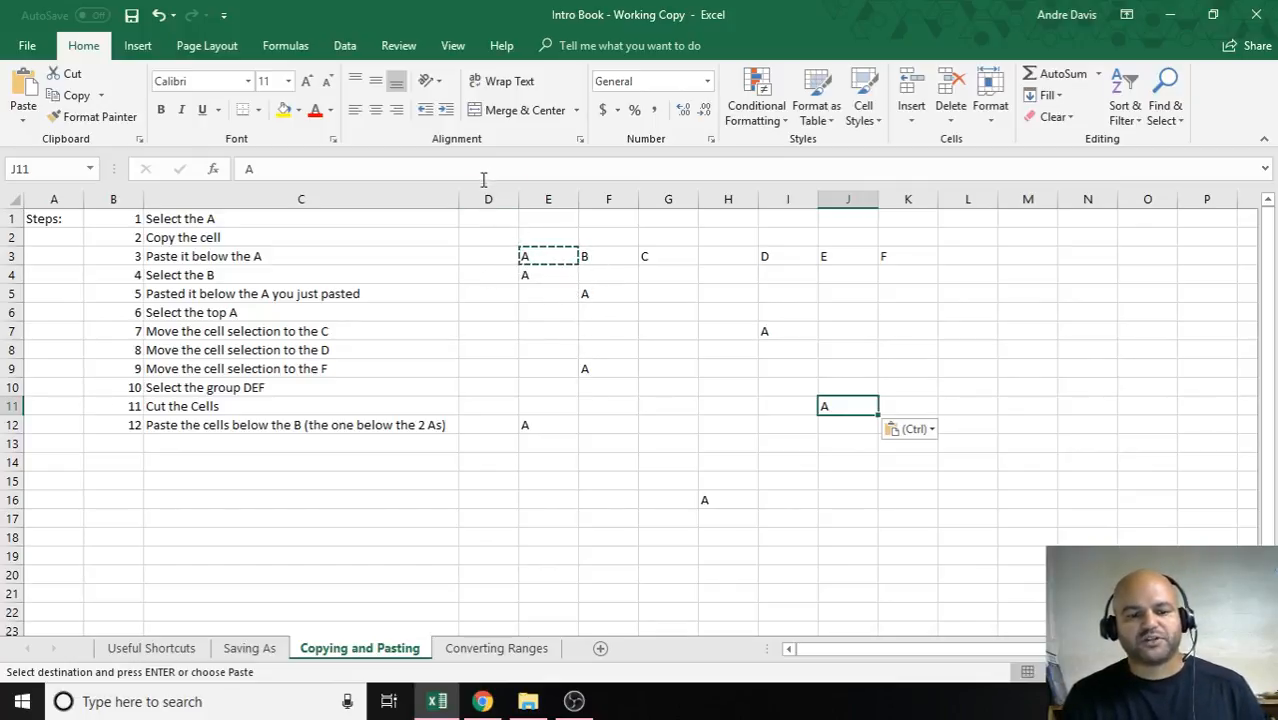
# Undo the pastes of A into J11, H16, E12, I7, F9 and F5, and end the copy mode
pyautogui.hotkey('ctrl', 'z')
pyautogui.hotkey('ctrl', 'z')
pyautogui.hotkey('ctrl', 'z')
pyautogui.hotkey('ctrl', 'z')
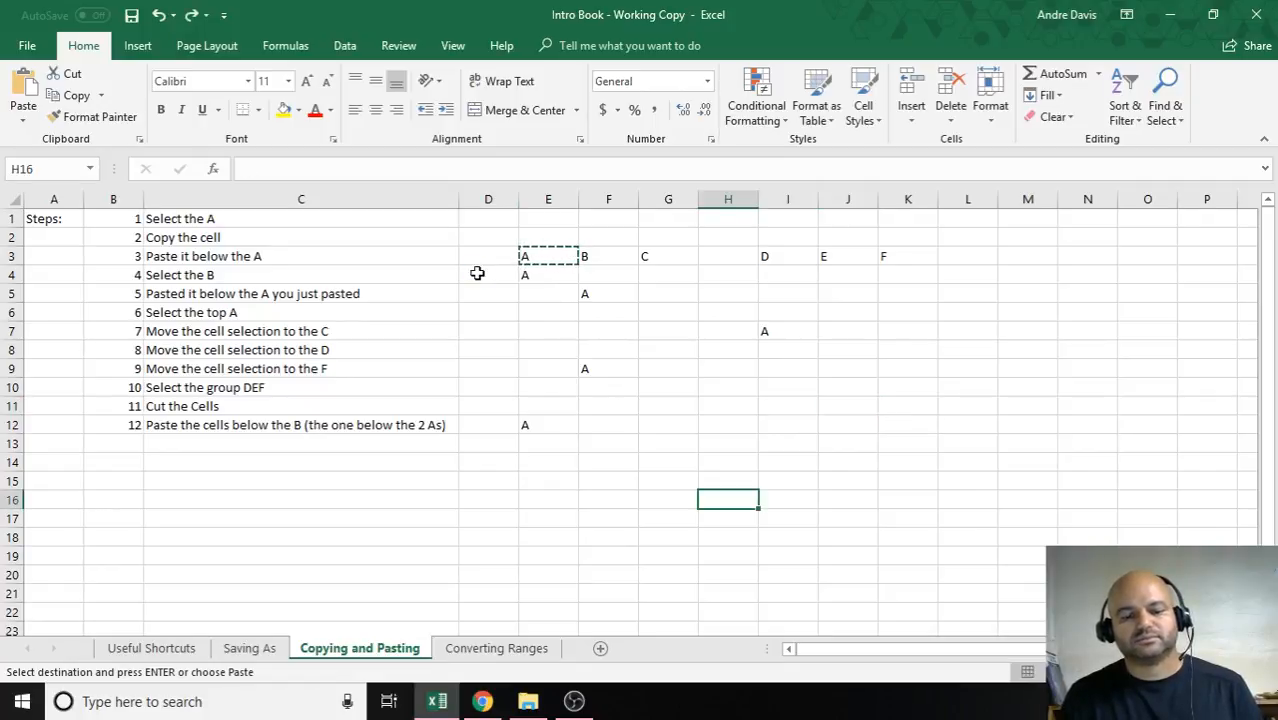
pyautogui.hotkey('ctrl', 'z')
pyautogui.hotkey('ctrl', 'z')
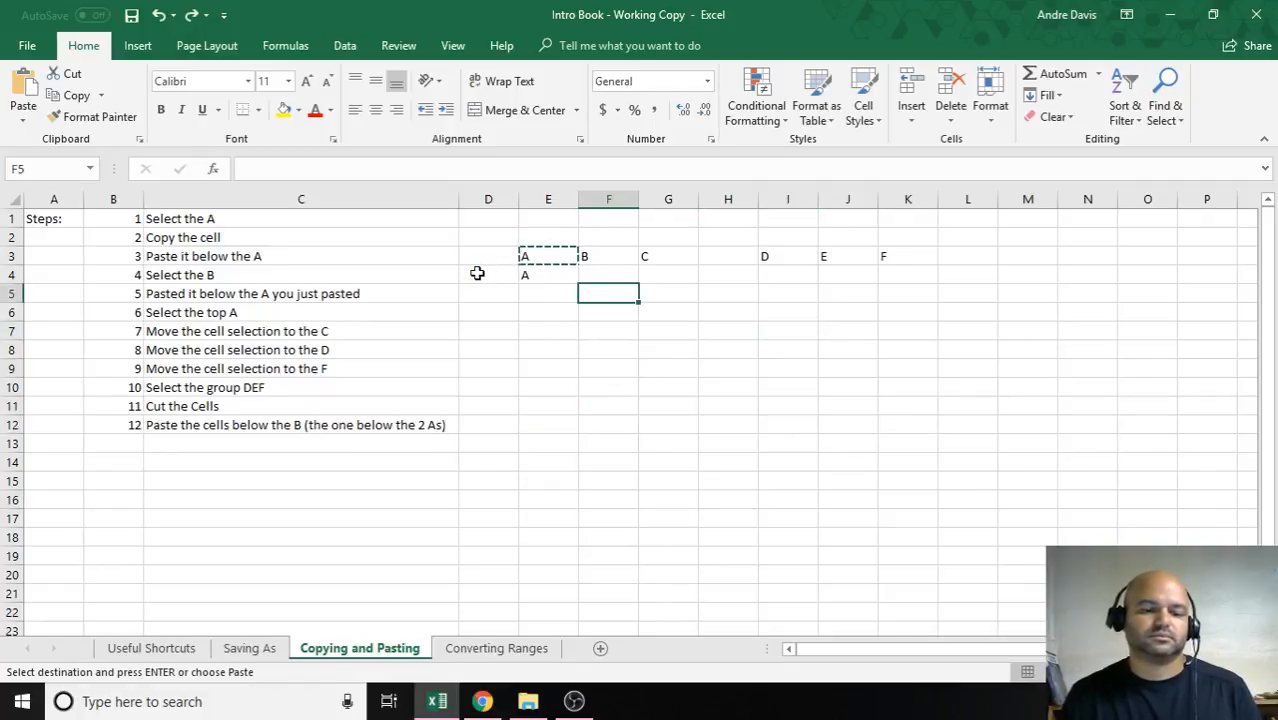
pyautogui.press('Escape')
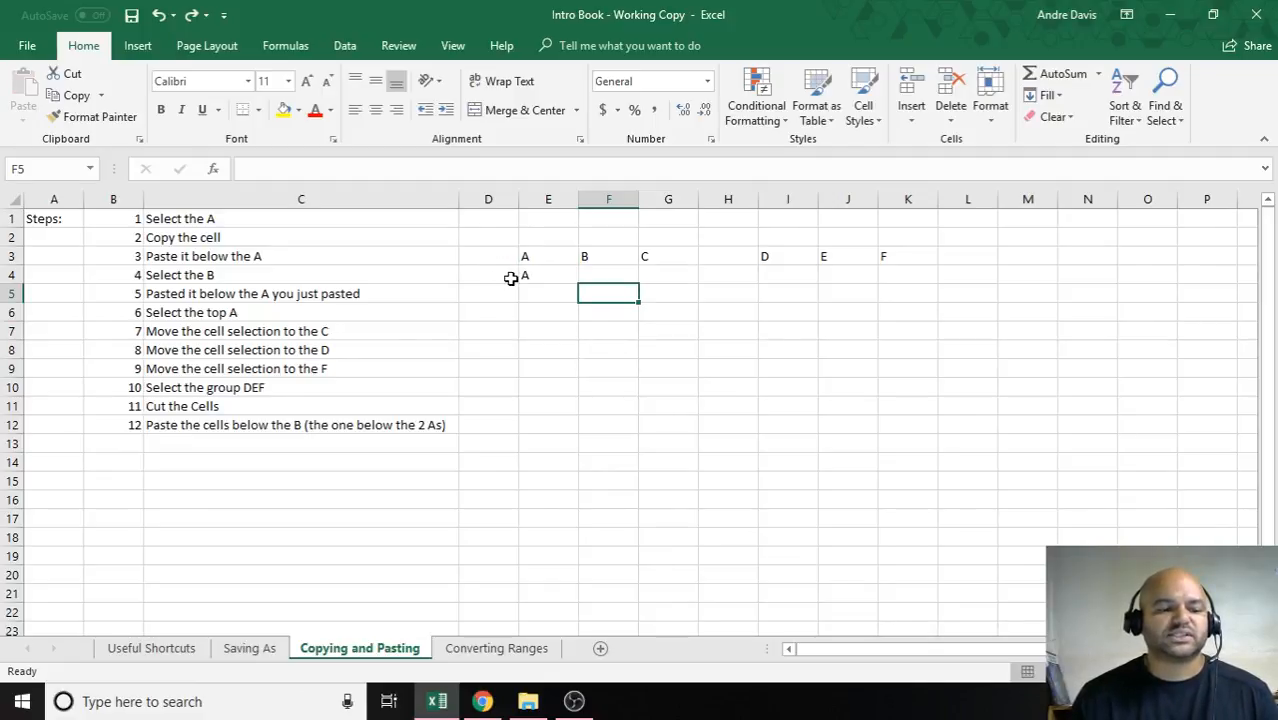
# Copy the B in cell F3, paste it into E5 below the pasted A, and end the copy mode
pyautogui.click(606, 256)
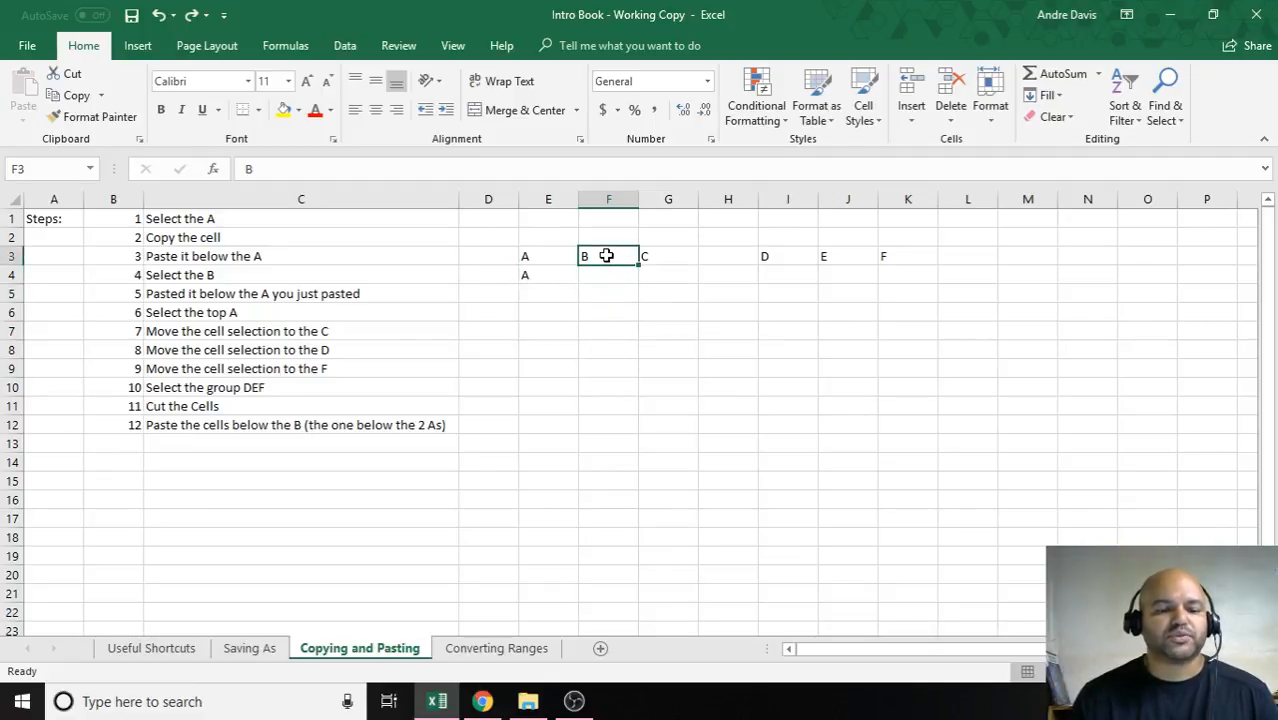
pyautogui.hotkey('ctrl', 'c')
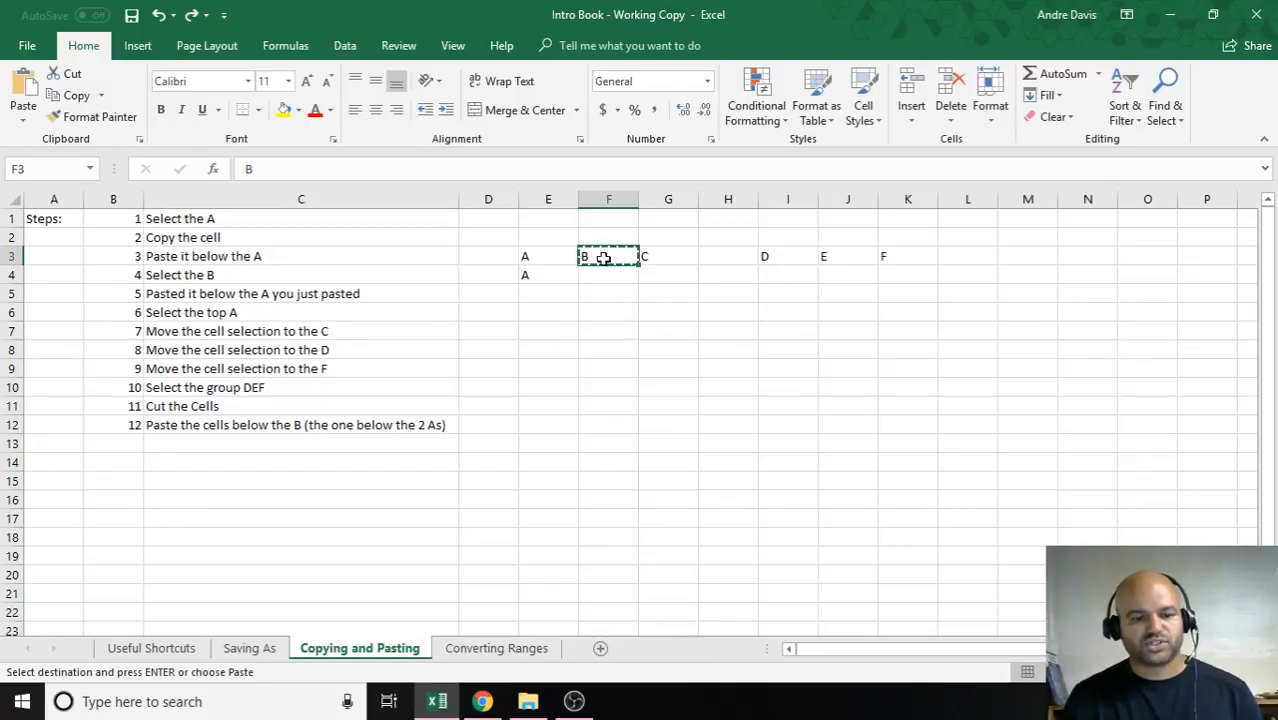
pyautogui.click(557, 293)
pyautogui.hotkey('ctrl', 'v')
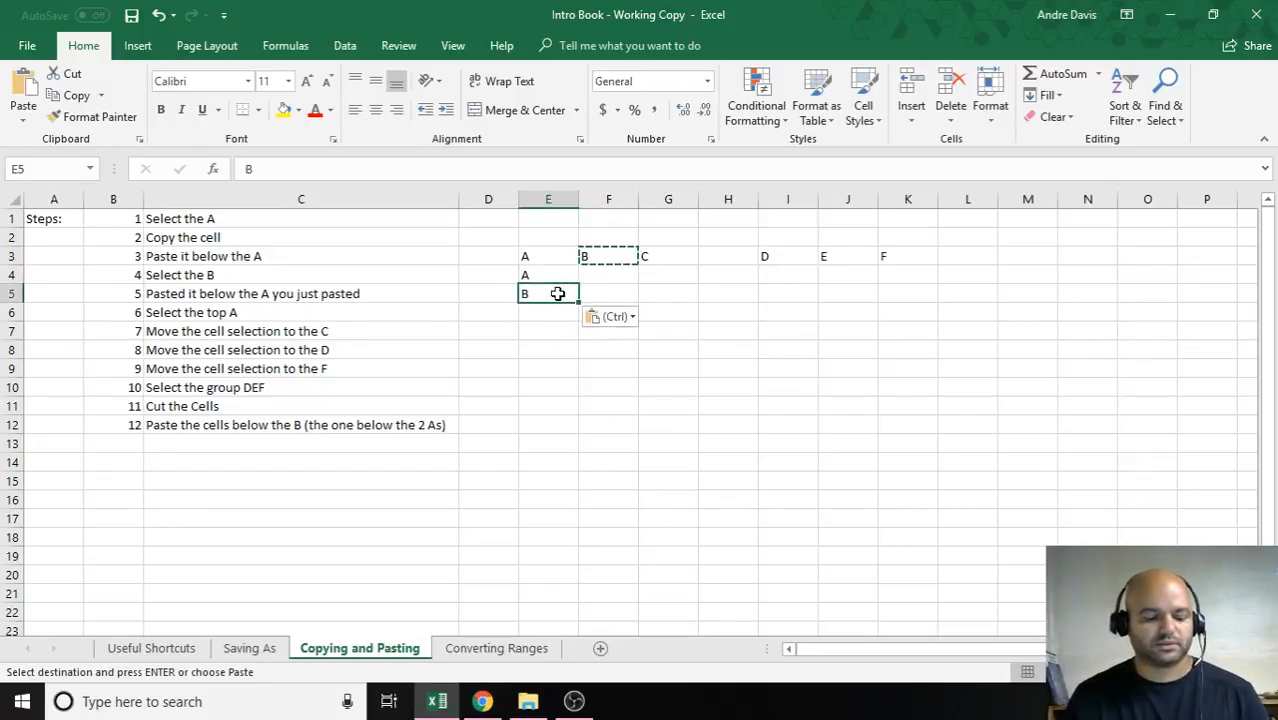
pyautogui.press('Escape')
# Select the top A in cell E3 and move the cell selection across to the C in G3
pyautogui.click(540, 255)
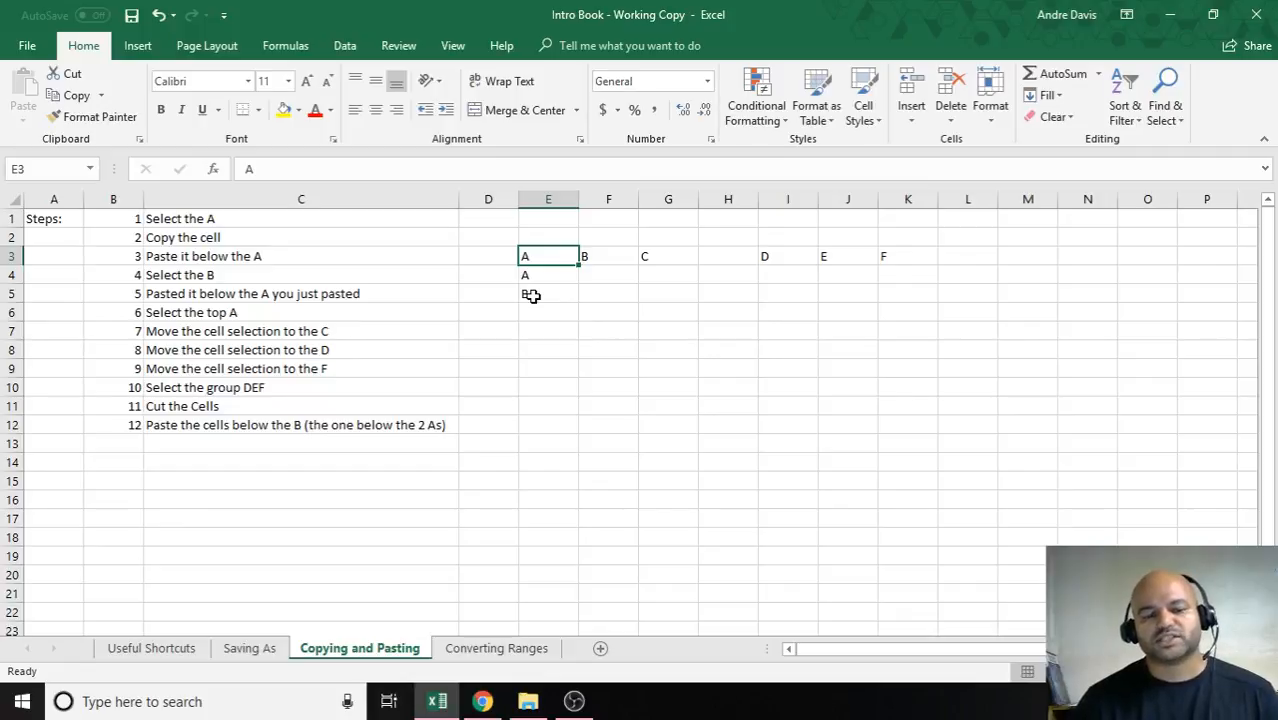
pyautogui.press('Right')
pyautogui.press('Right')
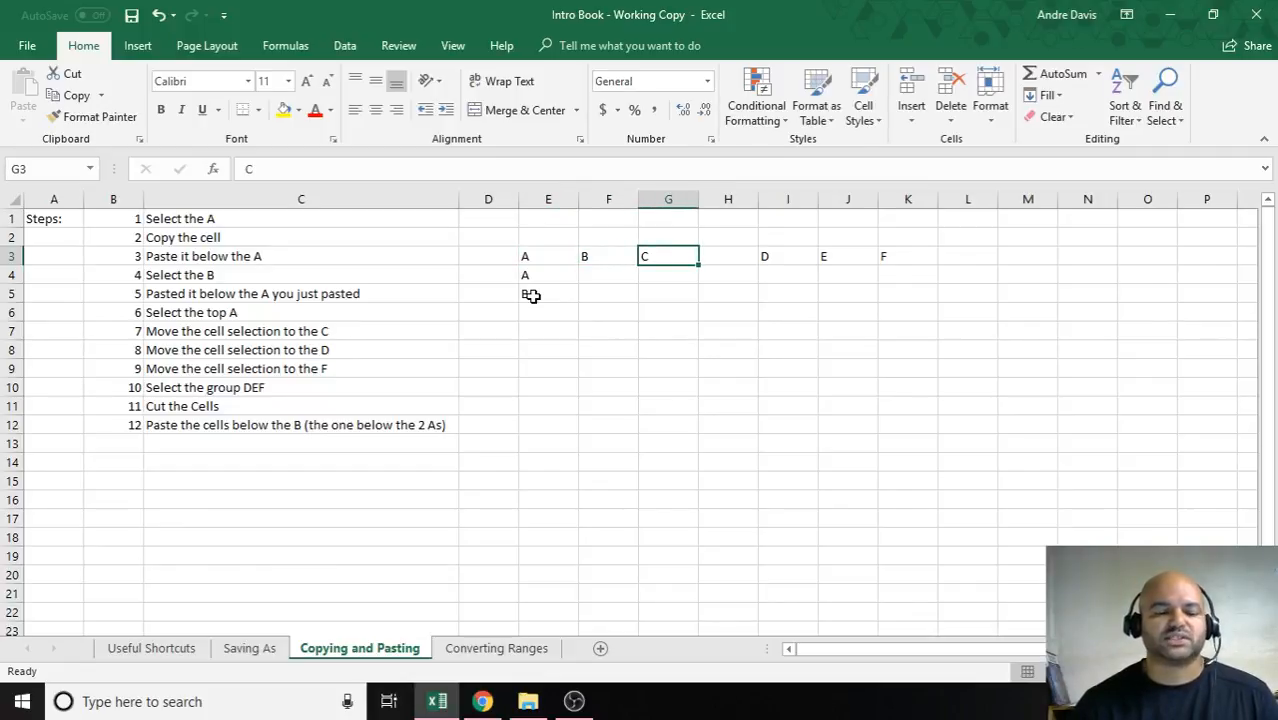
pyautogui.click(584, 365)
pyautogui.click(650, 256)
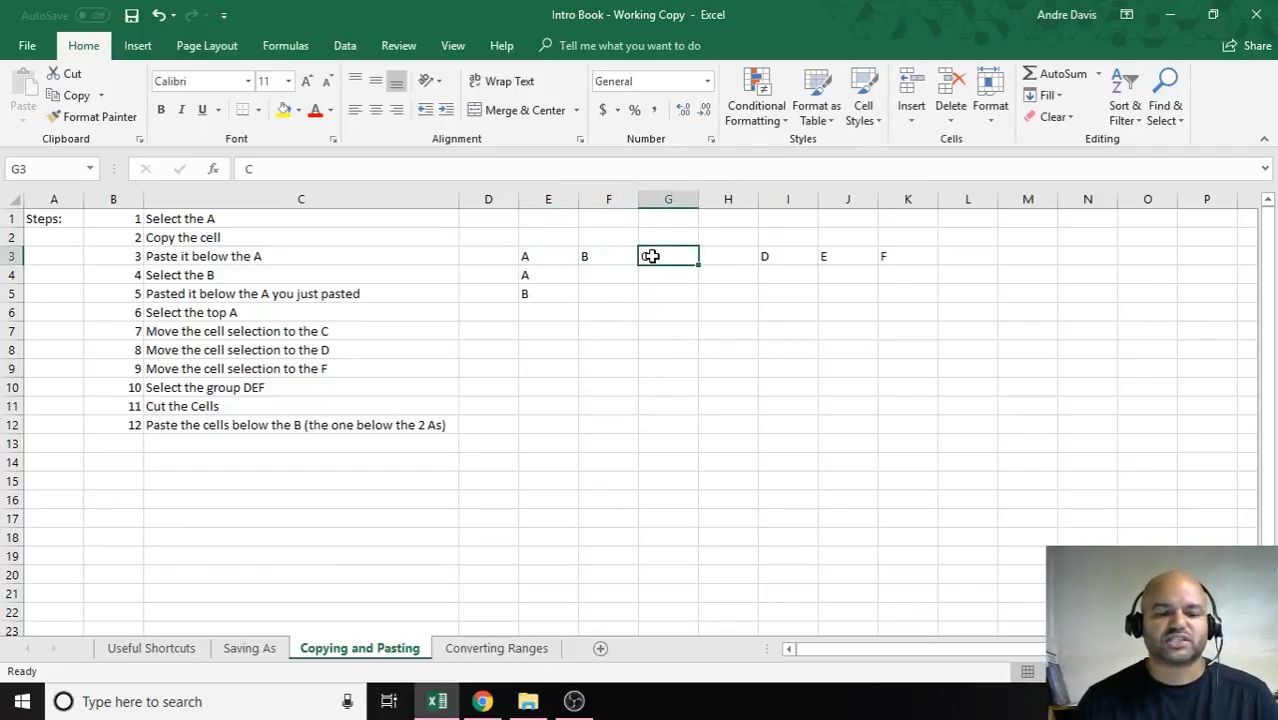
pyautogui.click(527, 258)
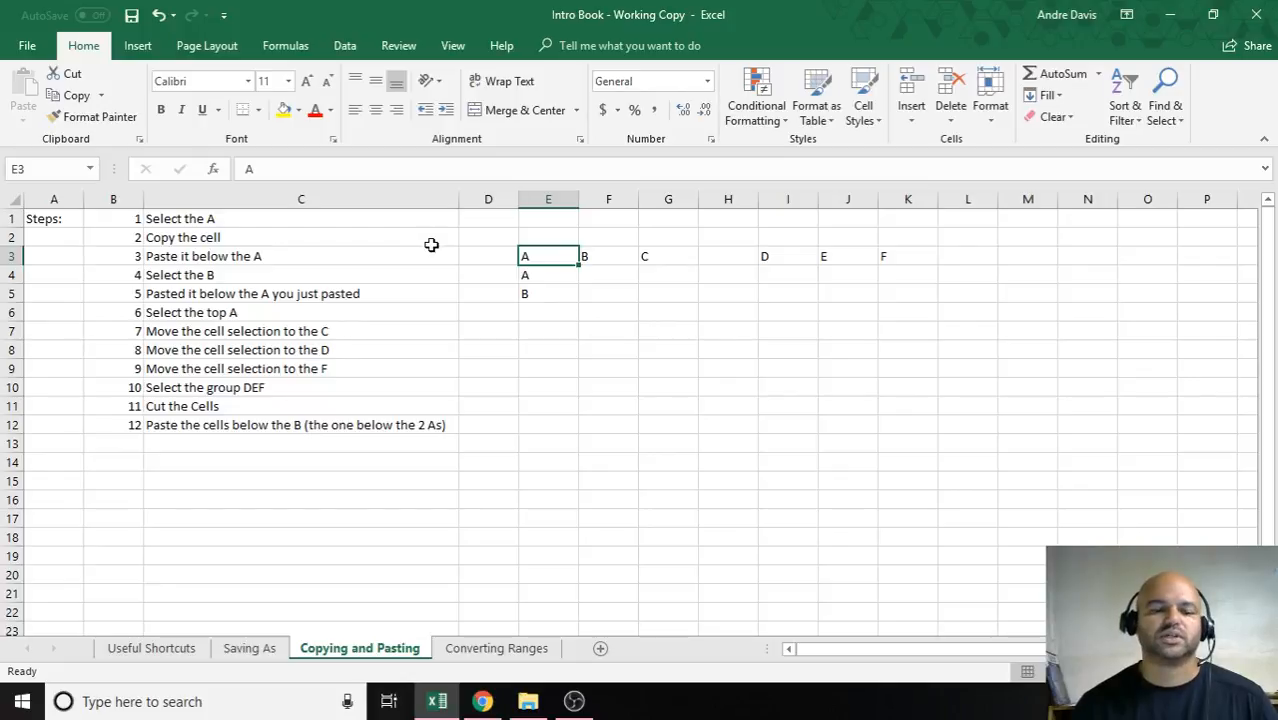
pyautogui.press('Right')
pyautogui.press('Right')
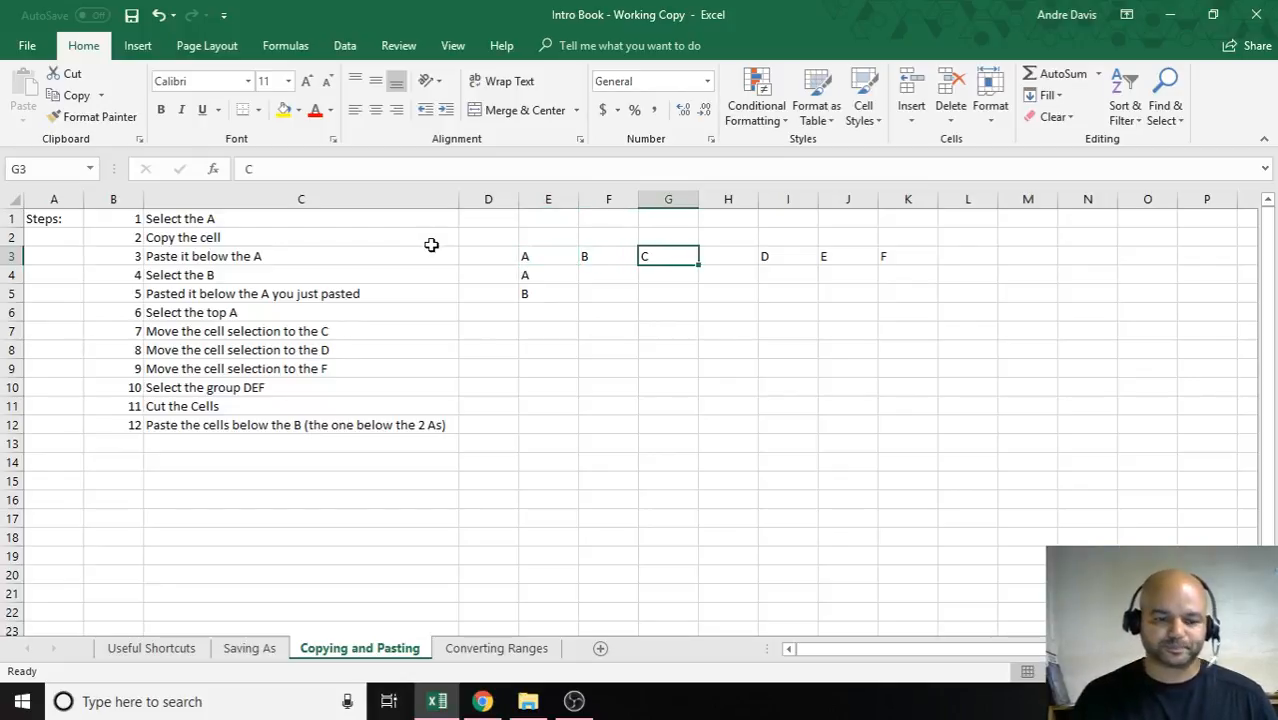
# Jump the cell selection along the data edges from the C to the F in K3, and back to the A in E3
pyautogui.hotkey('ctrl', 'Right')
pyautogui.hotkey('ctrl', 'Right')
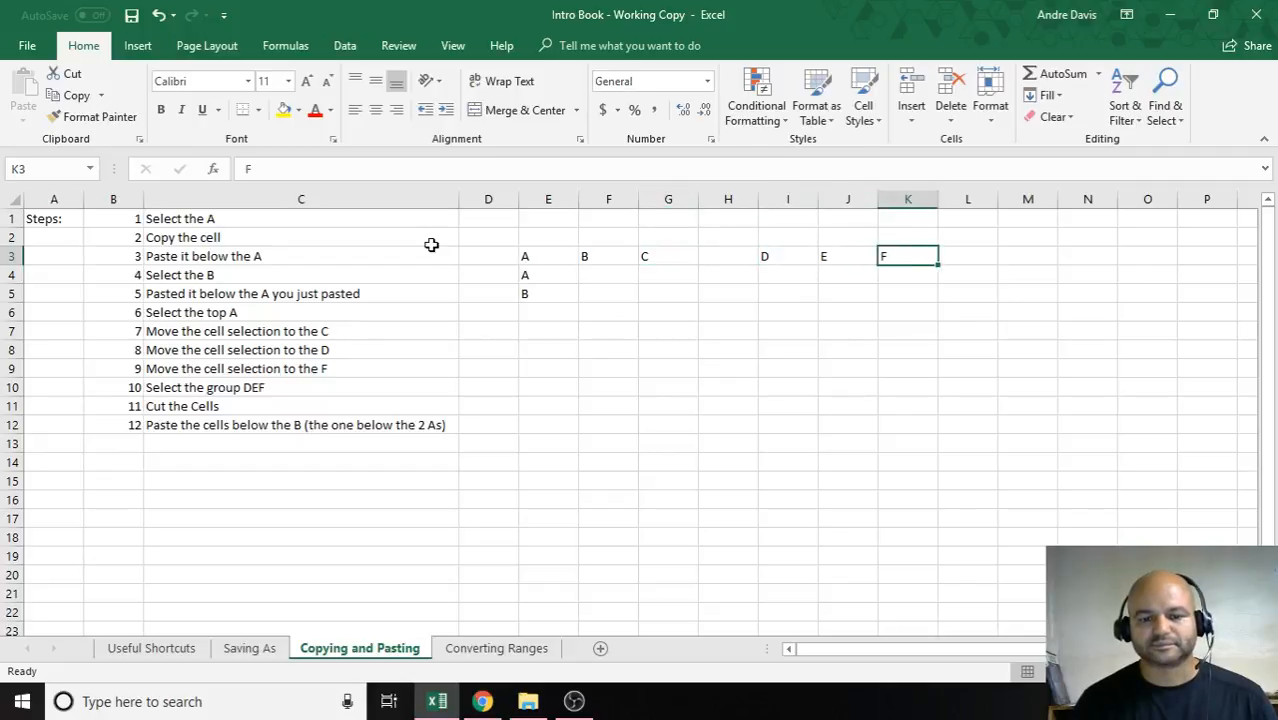
pyautogui.hotkey('ctrl', 'Left')
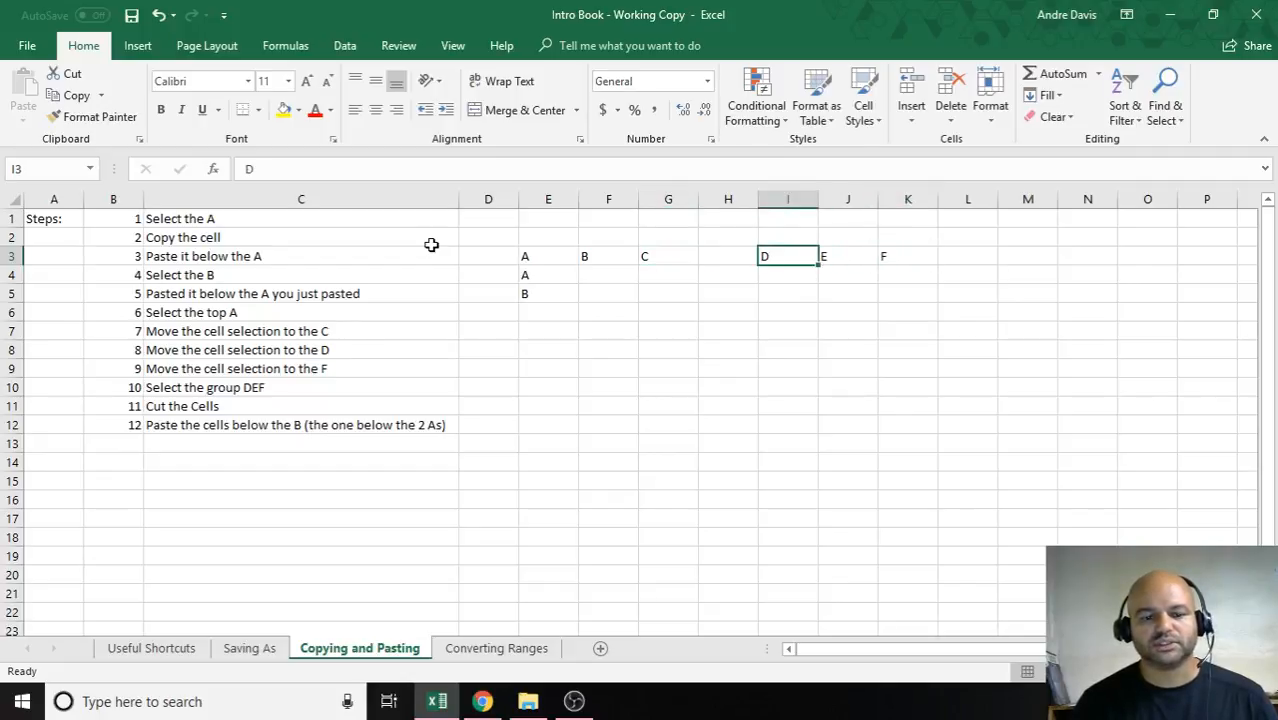
pyautogui.hotkey('ctrl', 'Left')
pyautogui.hotkey('ctrl', 'Left')
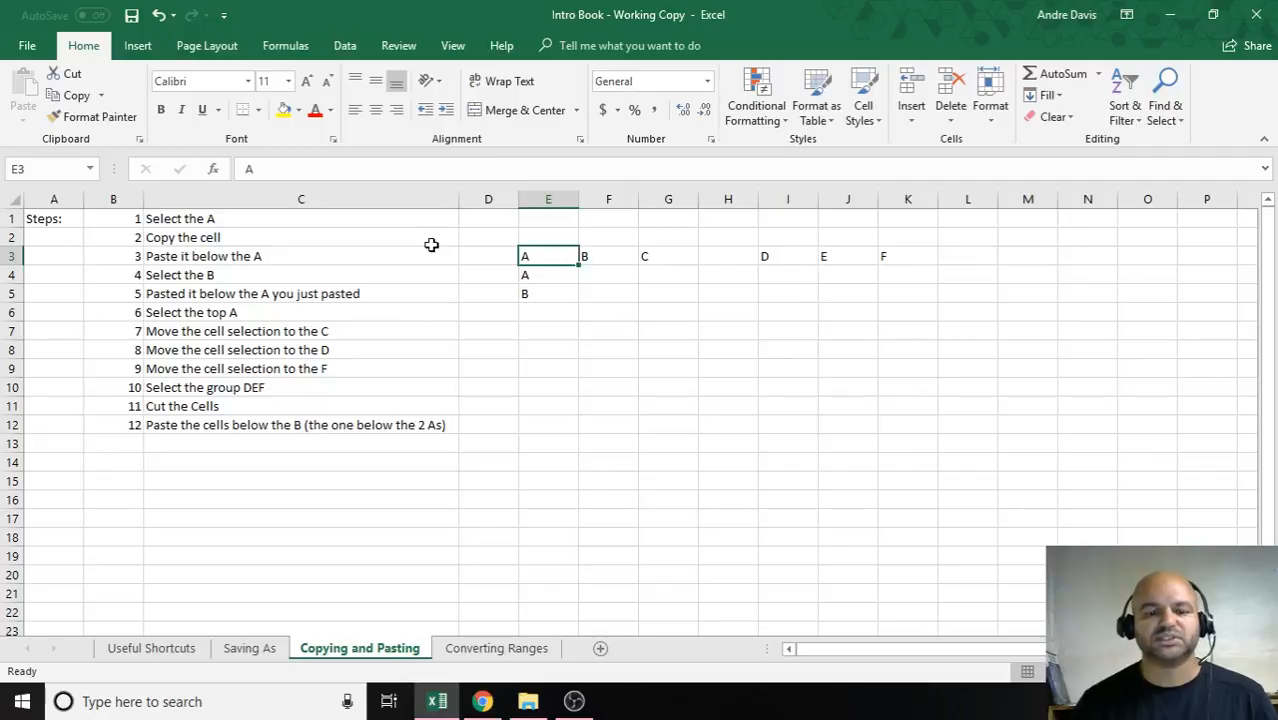
# Select the C in G3, jump across the gap to the D in I3 and back to the A, and return to the C
pyautogui.click(659, 257)
pyautogui.hotkey('ctrl', 'Right')
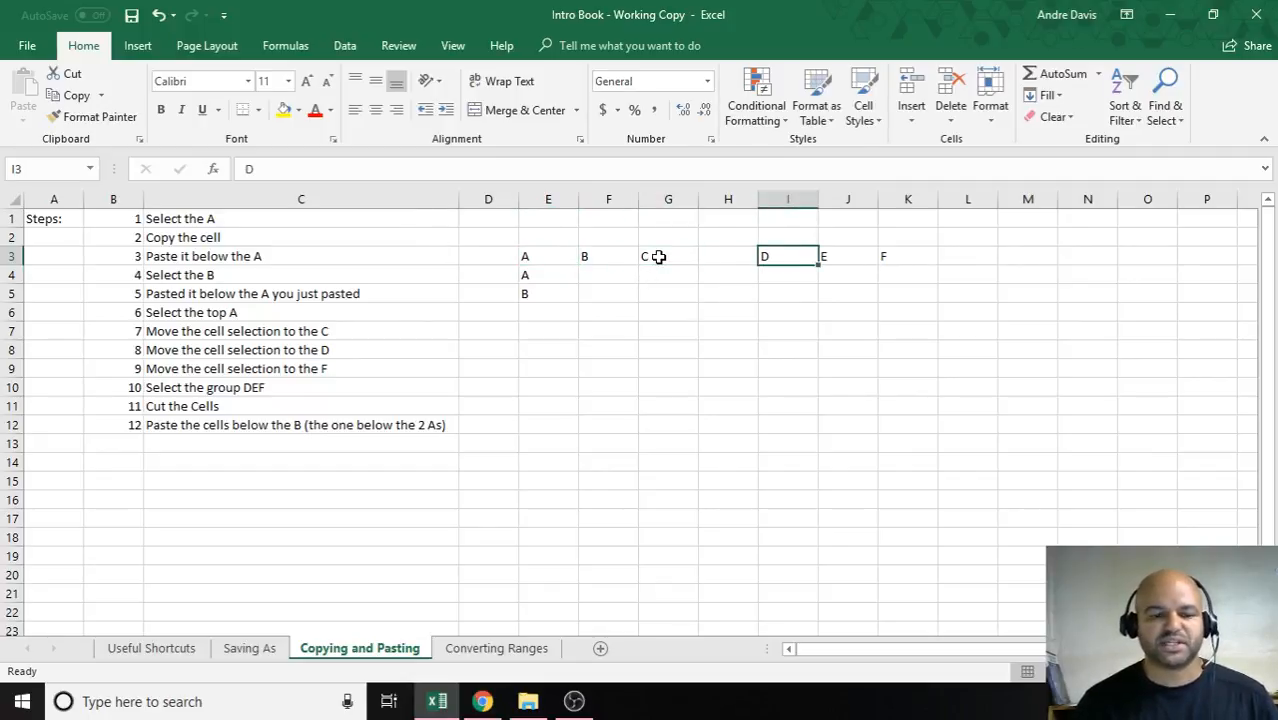
pyautogui.hotkey('ctrl', 'Left')
pyautogui.hotkey('ctrl', 'Left')
pyautogui.hotkey('ctrl', 'Right')
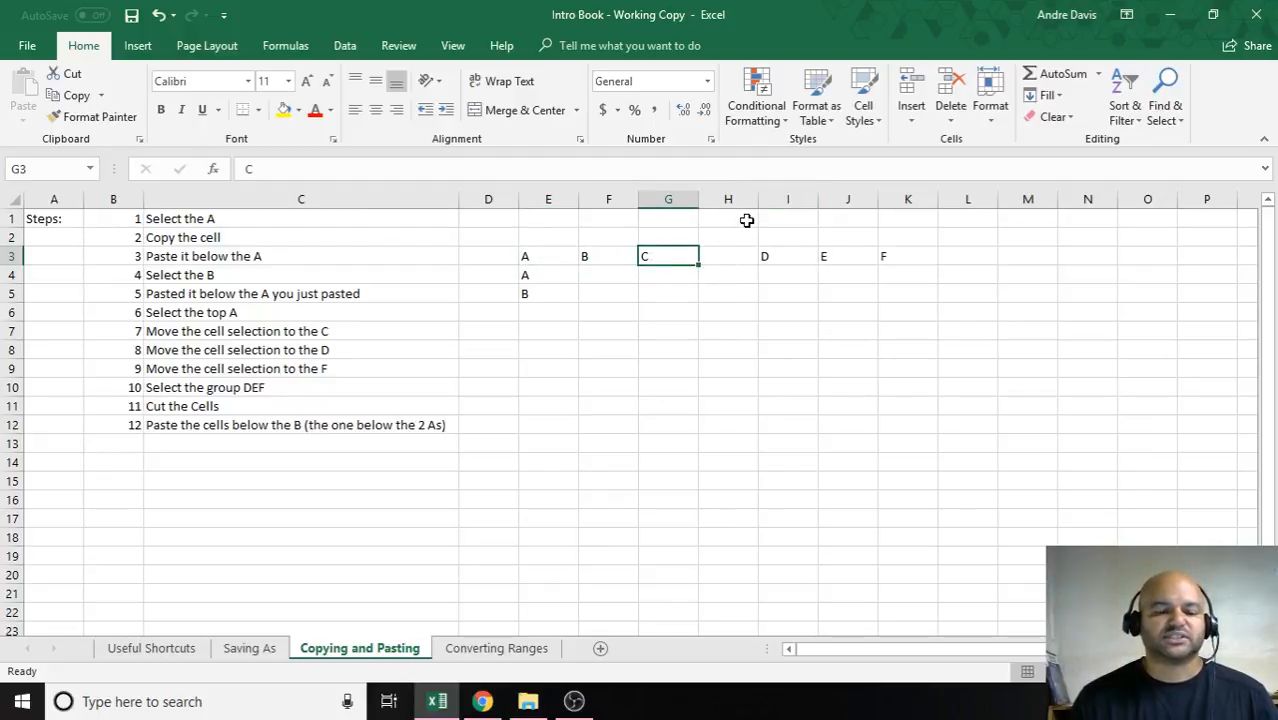
# Move the cell selection from the C to the D in I3, and on to the F in K3
pyautogui.press('Right')
pyautogui.press('Right')
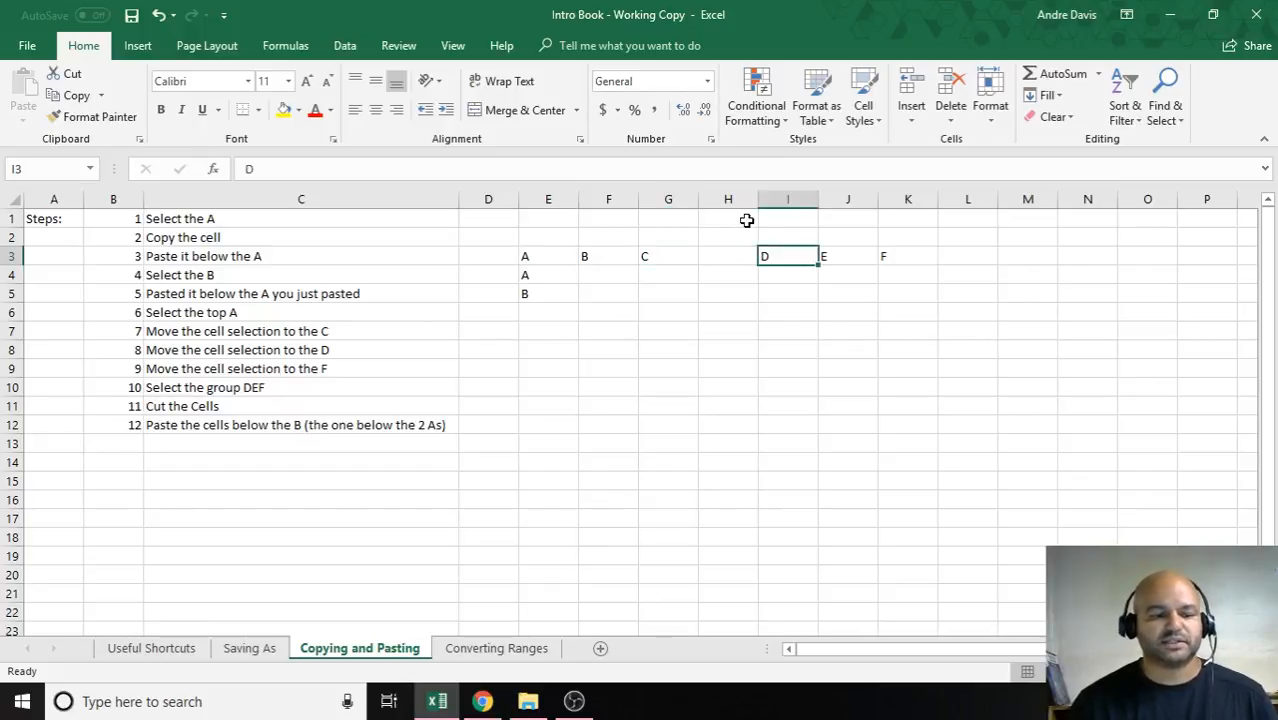
pyautogui.press('Right')
pyautogui.press('Right')
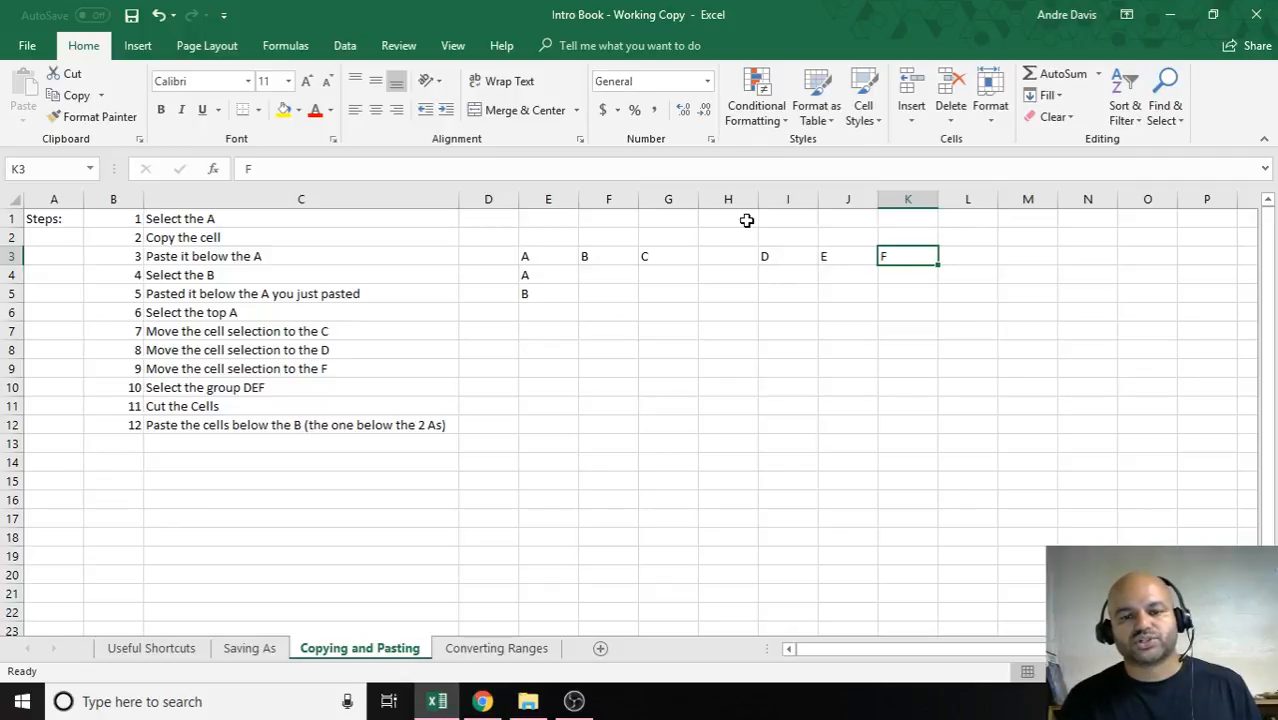
# Practise selecting the D, E, F group in I3:K3, first extending from the F back to the D, and again from the D to the F
pyautogui.hotkey('shift', 'Left')
pyautogui.hotkey('shift', 'Left')
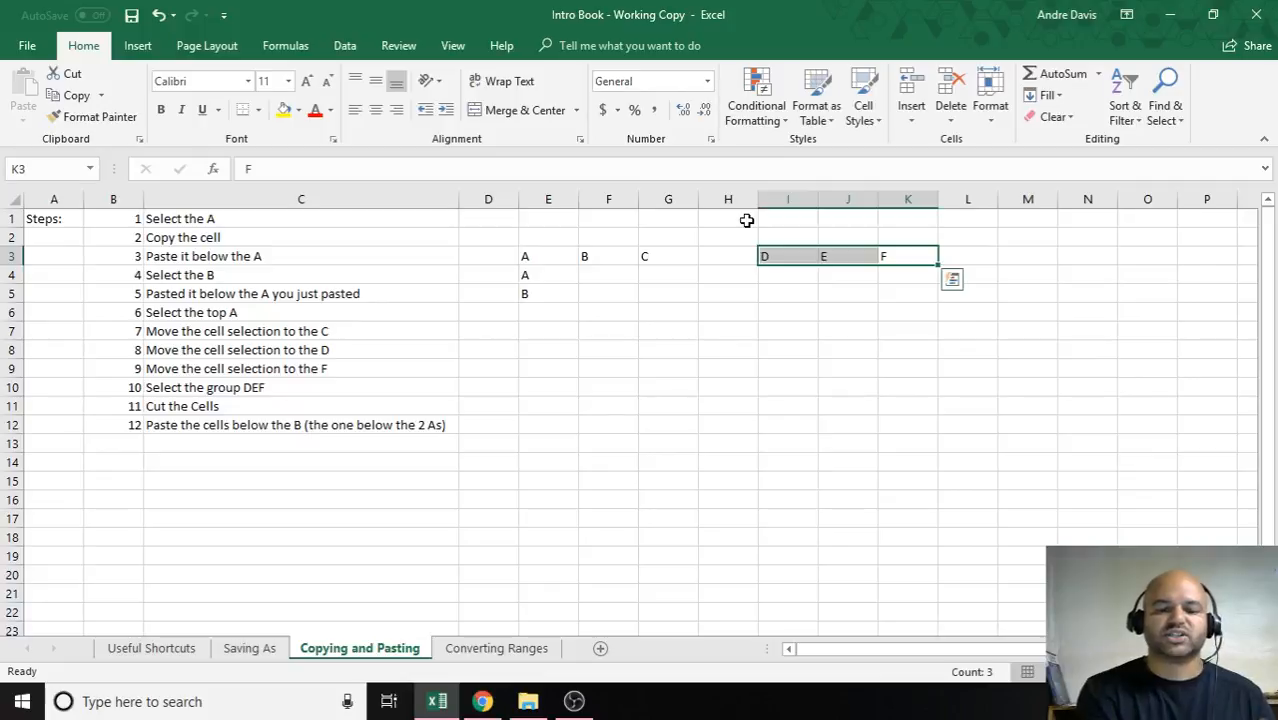
pyautogui.press('Left')
pyautogui.press('Left')
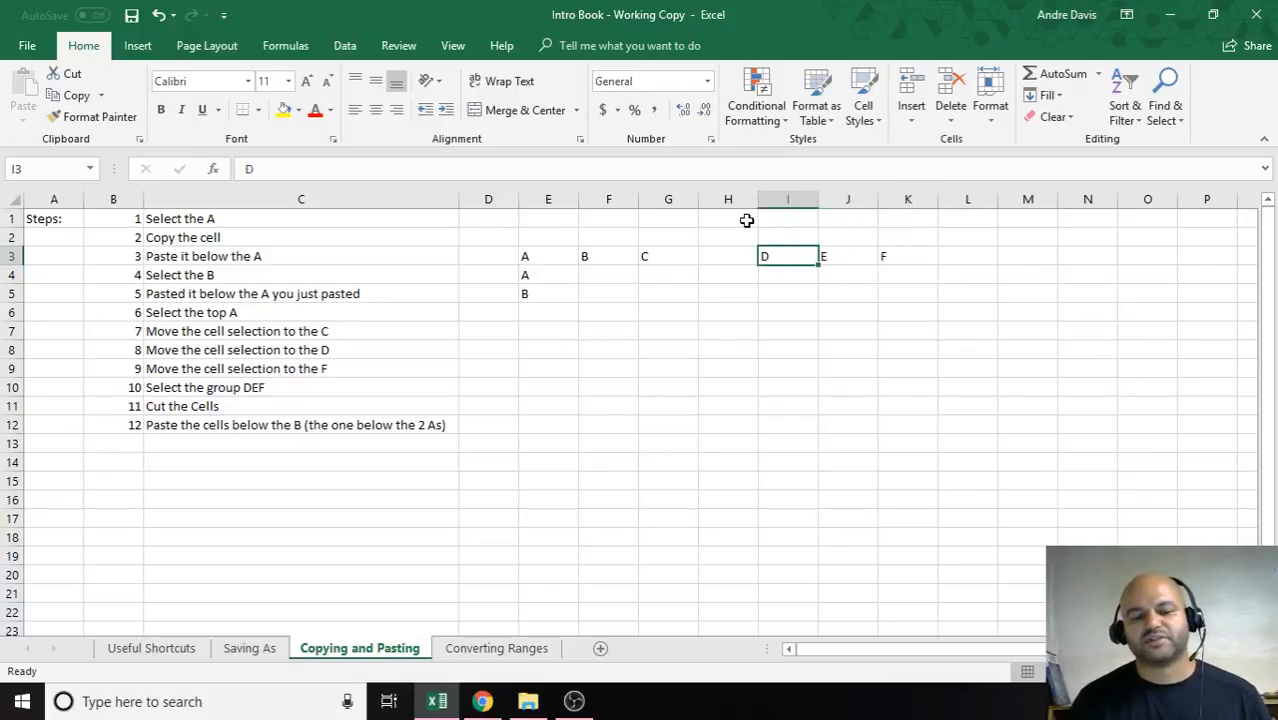
pyautogui.hotkey('shift', 'Right')
pyautogui.hotkey('shift', 'Right')
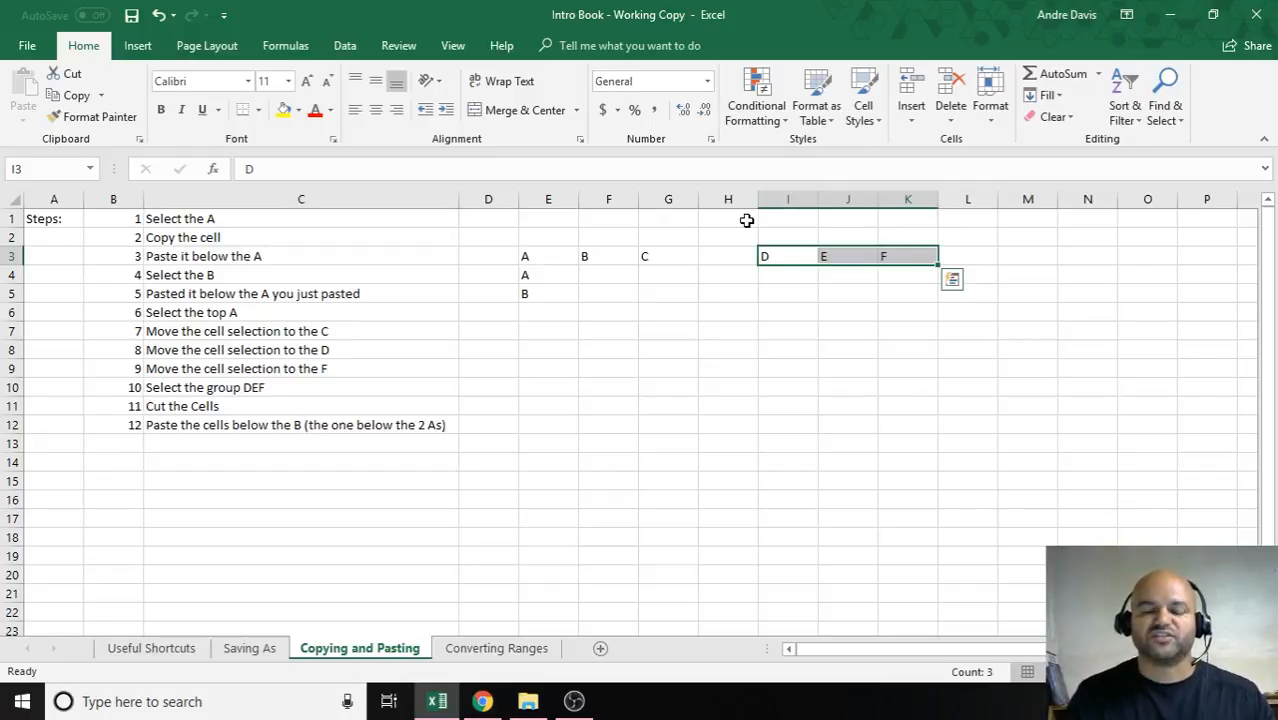
# Select the D, E, F group in I3:K3 starting from the F, cut it, and paste it at E6 below the lower B
pyautogui.press('Left')
pyautogui.press('Right')
pyautogui.press('Right')
pyautogui.press('Right')
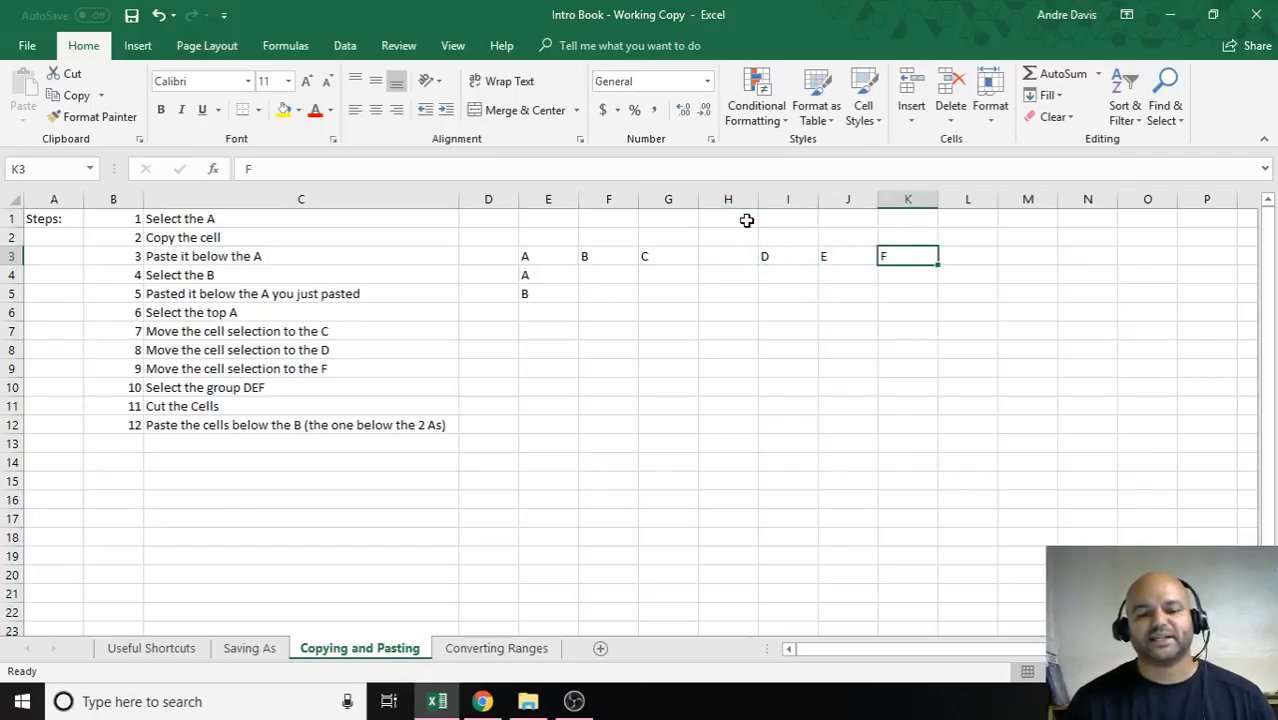
pyautogui.hotkey('shift', 'Left')
pyautogui.hotkey('shift', 'Left')
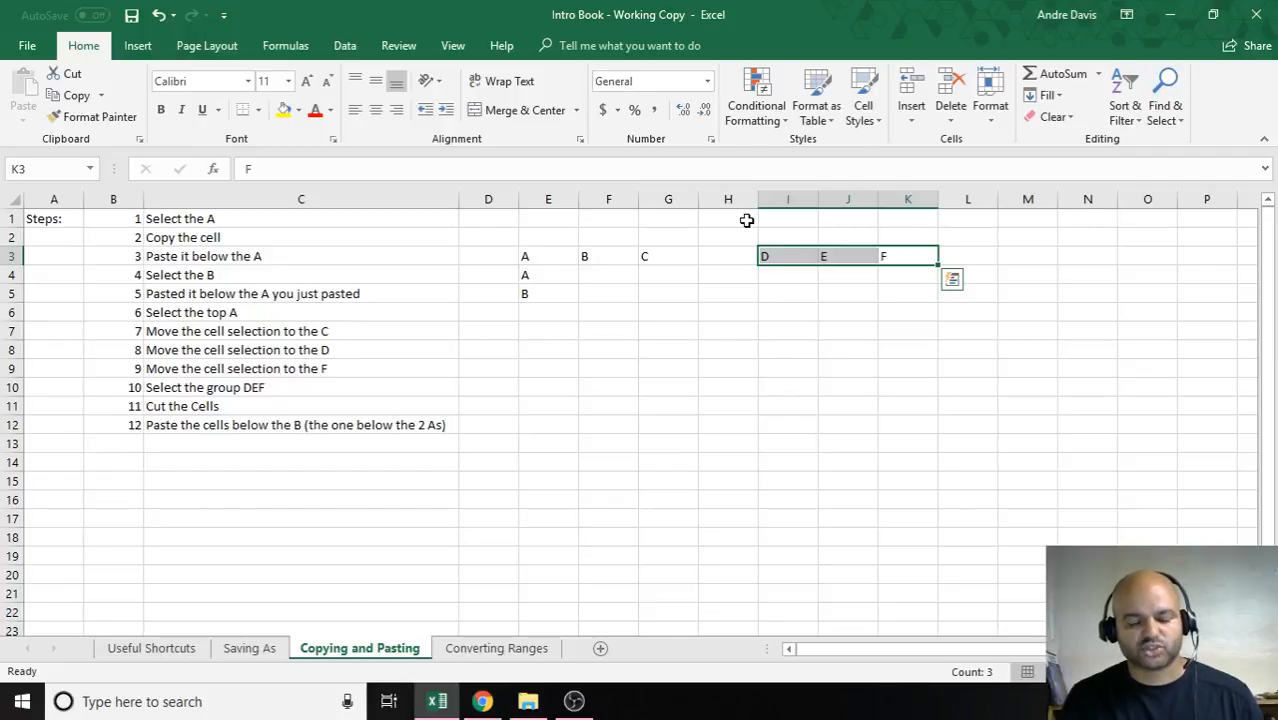
pyautogui.hotkey('ctrl', 'x')
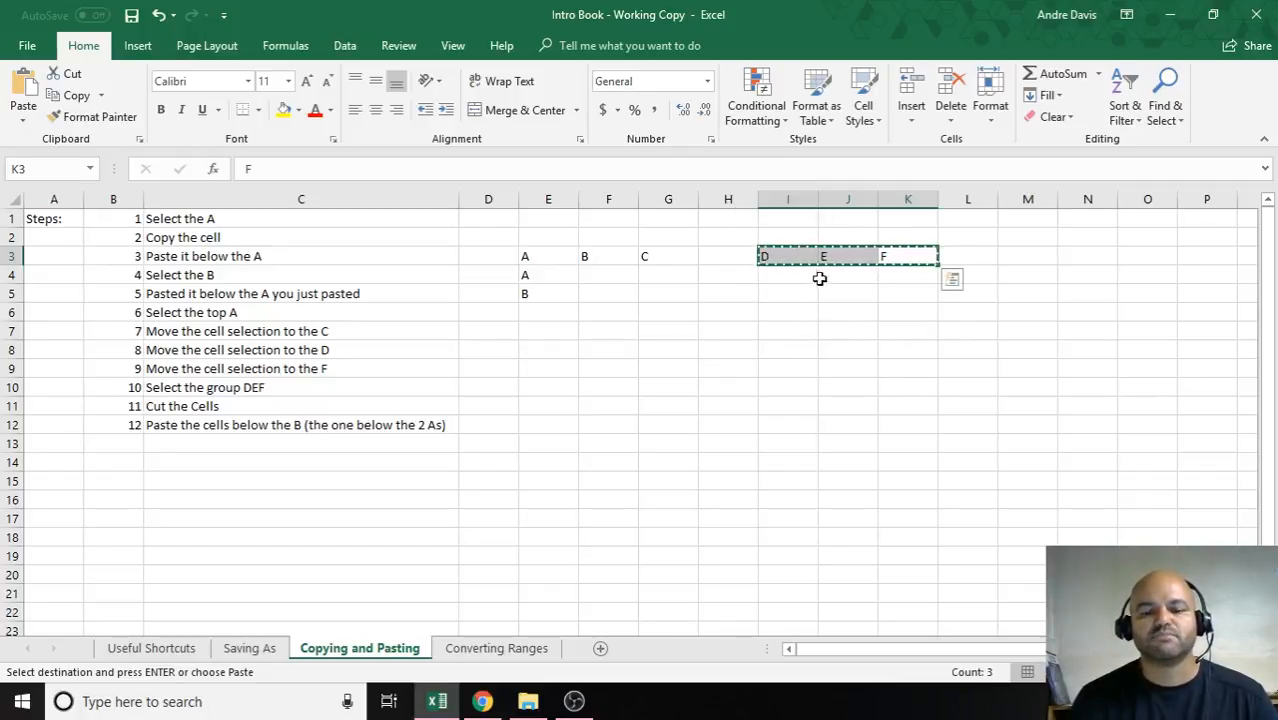
pyautogui.click(563, 310)
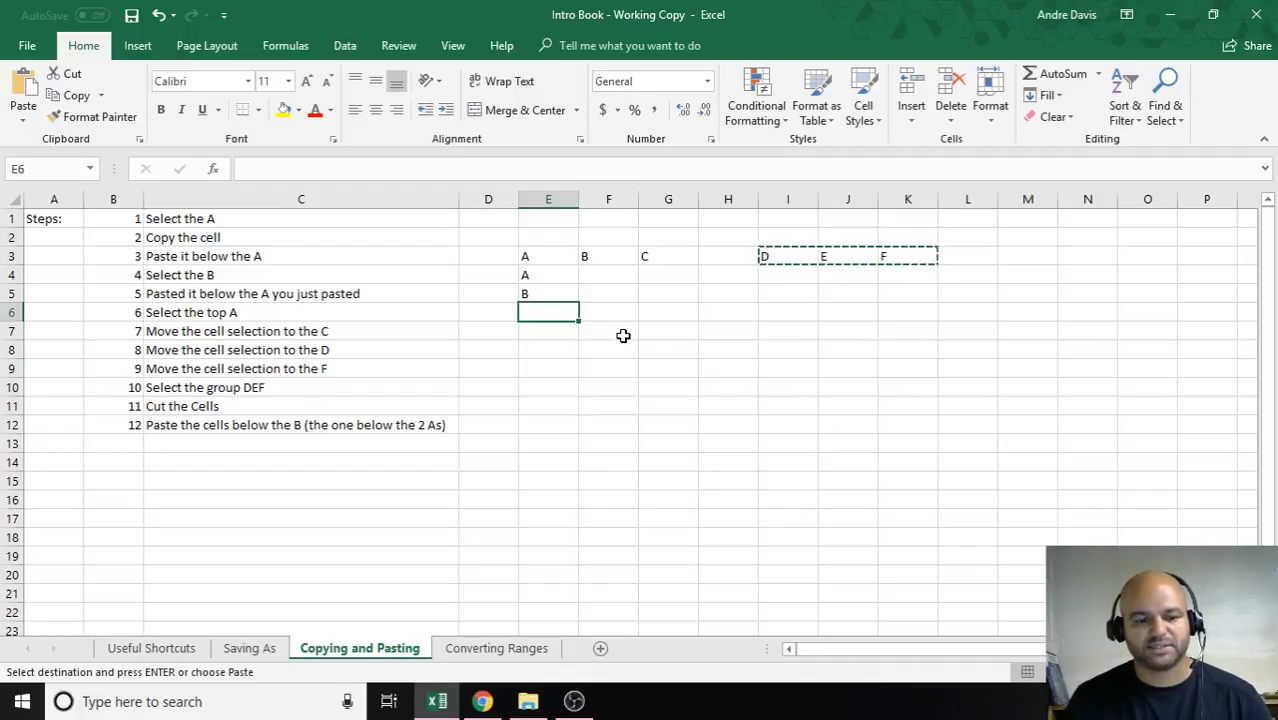
pyautogui.hotkey('ctrl', 'v')
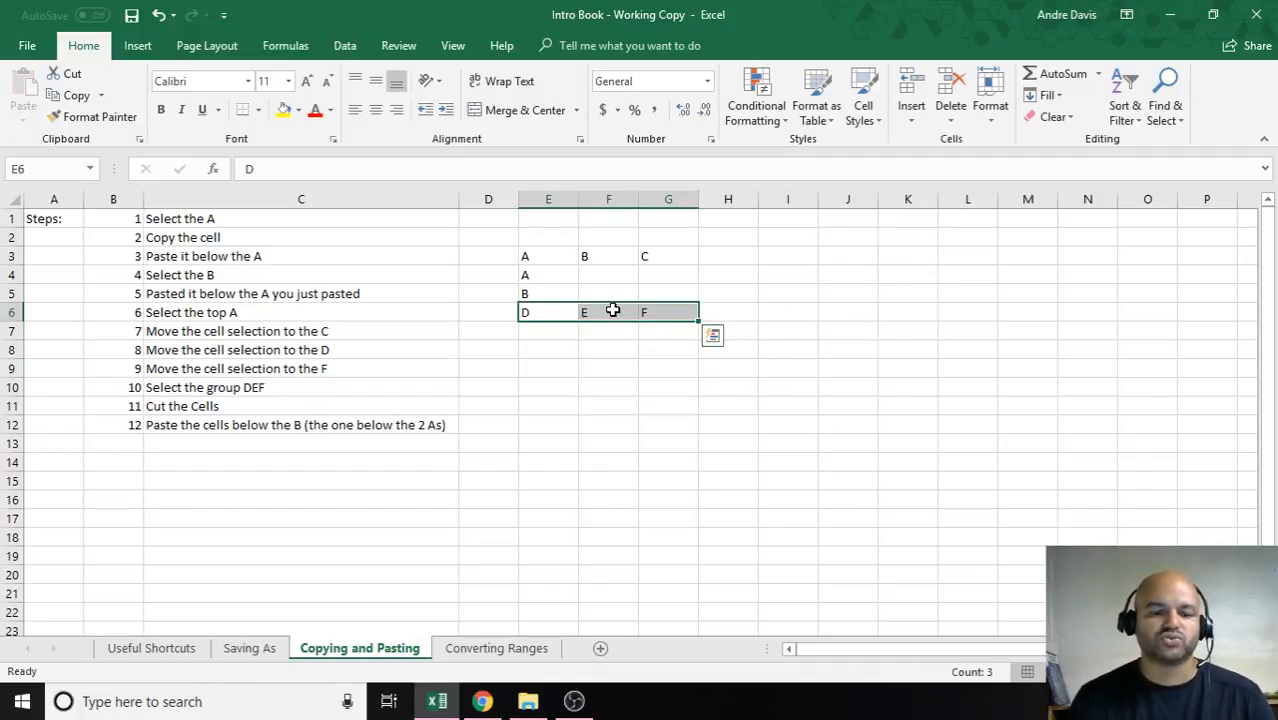
pyautogui.click(586, 355)
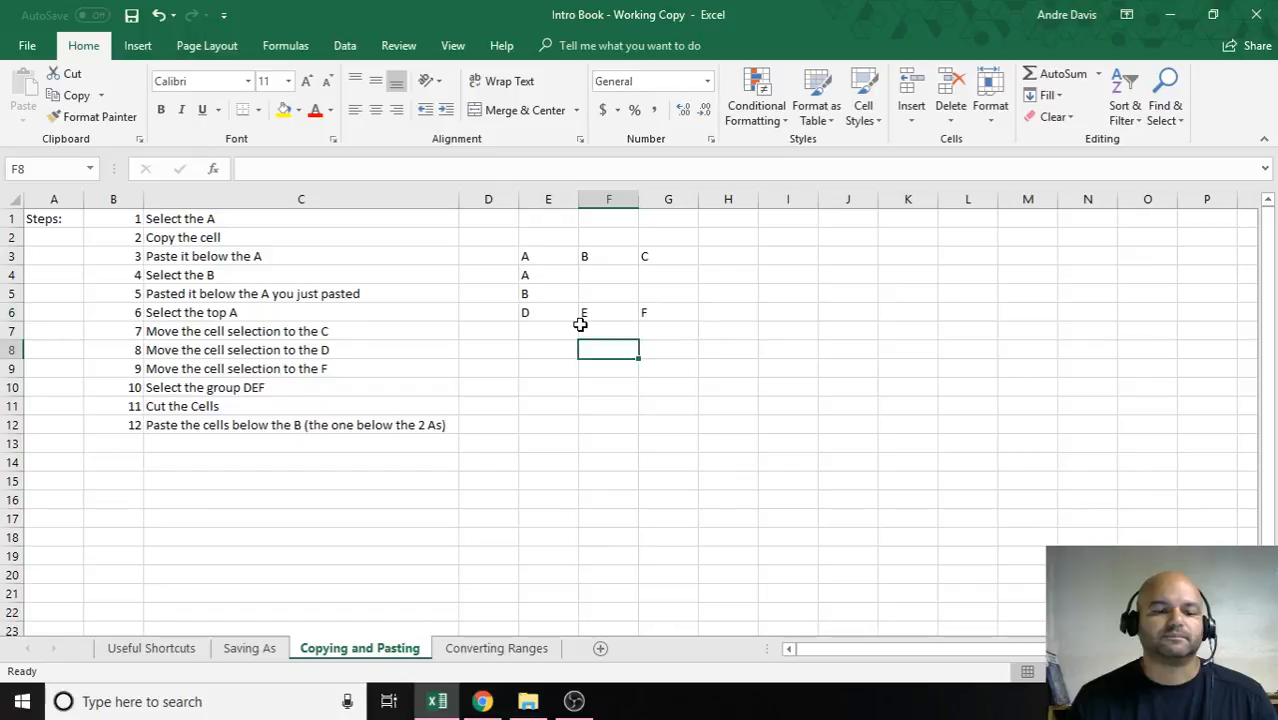
pyautogui.click(548, 348)
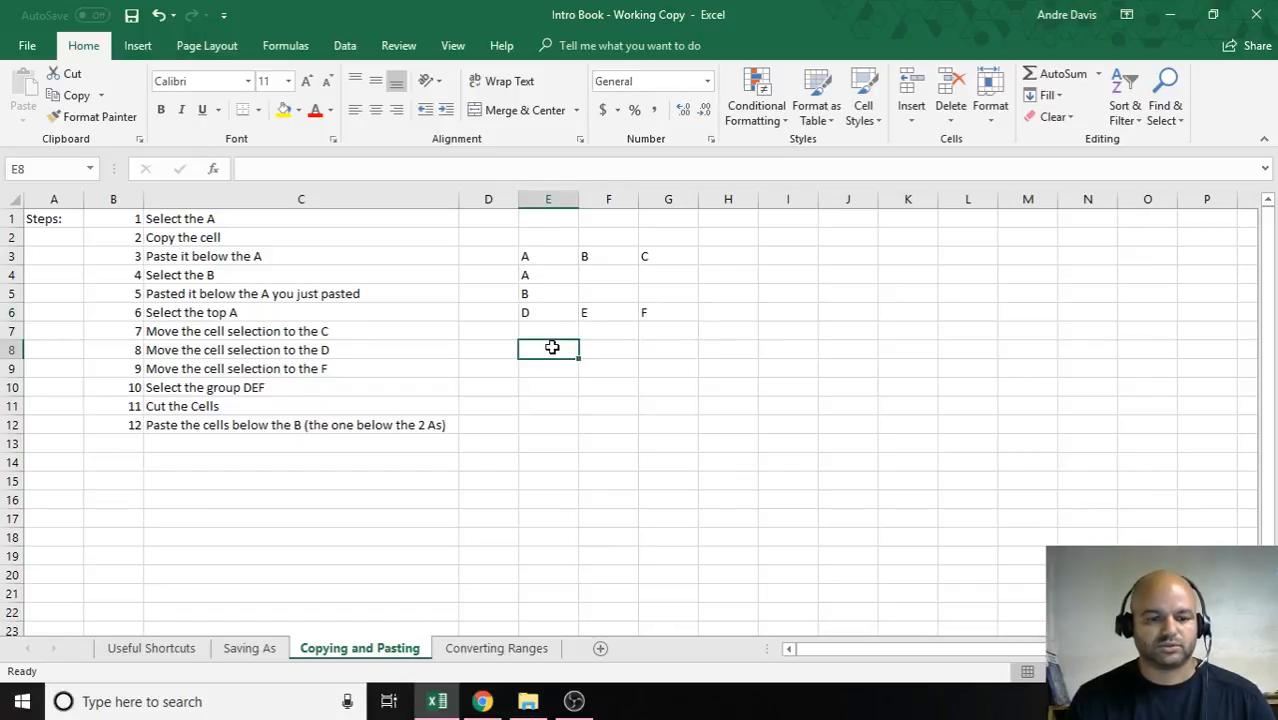
pyautogui.click(524, 313)
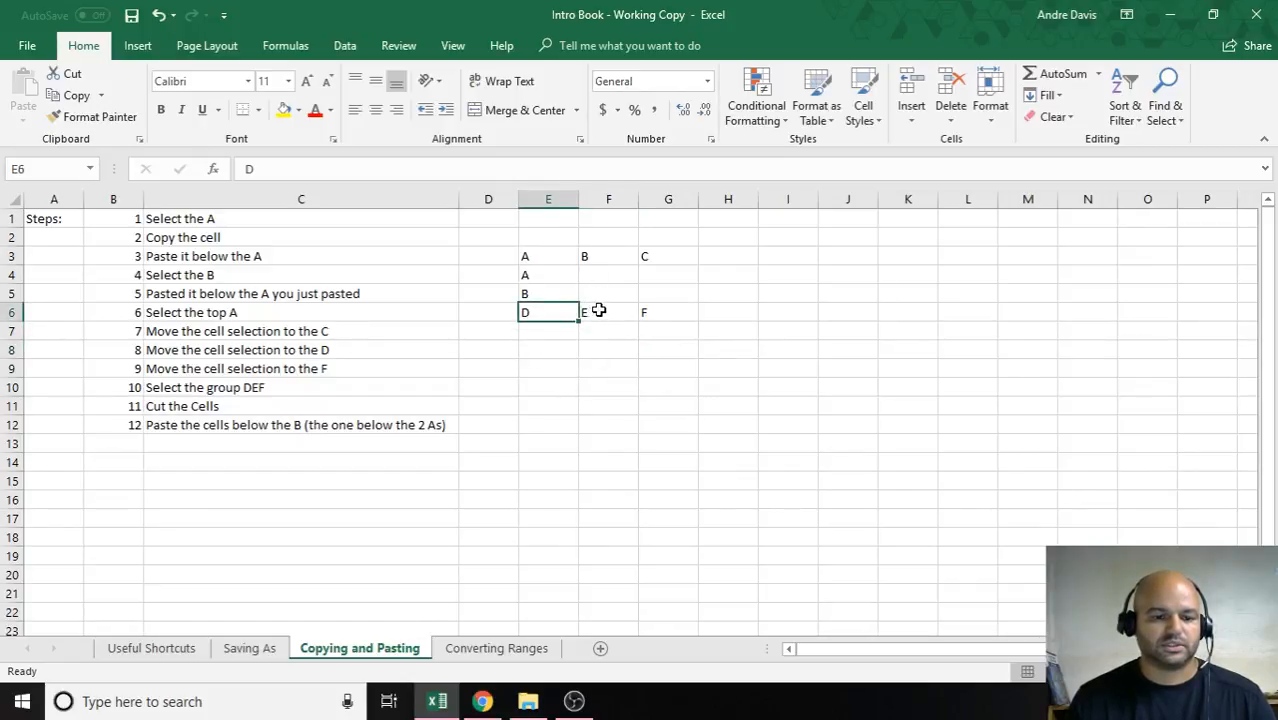
pyautogui.click(644, 313)
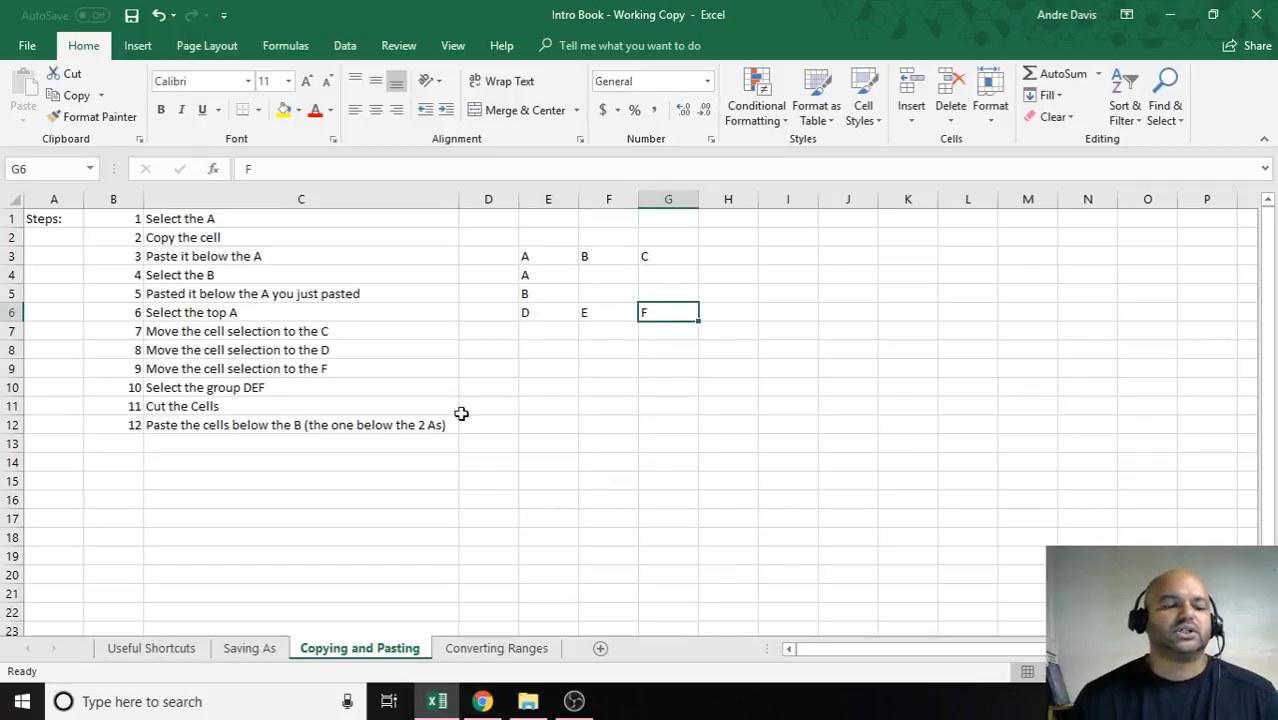
# Go to the Converting Ranges sheet and examine its listed steps and the data range D14:I25
pyautogui.click(462, 654)
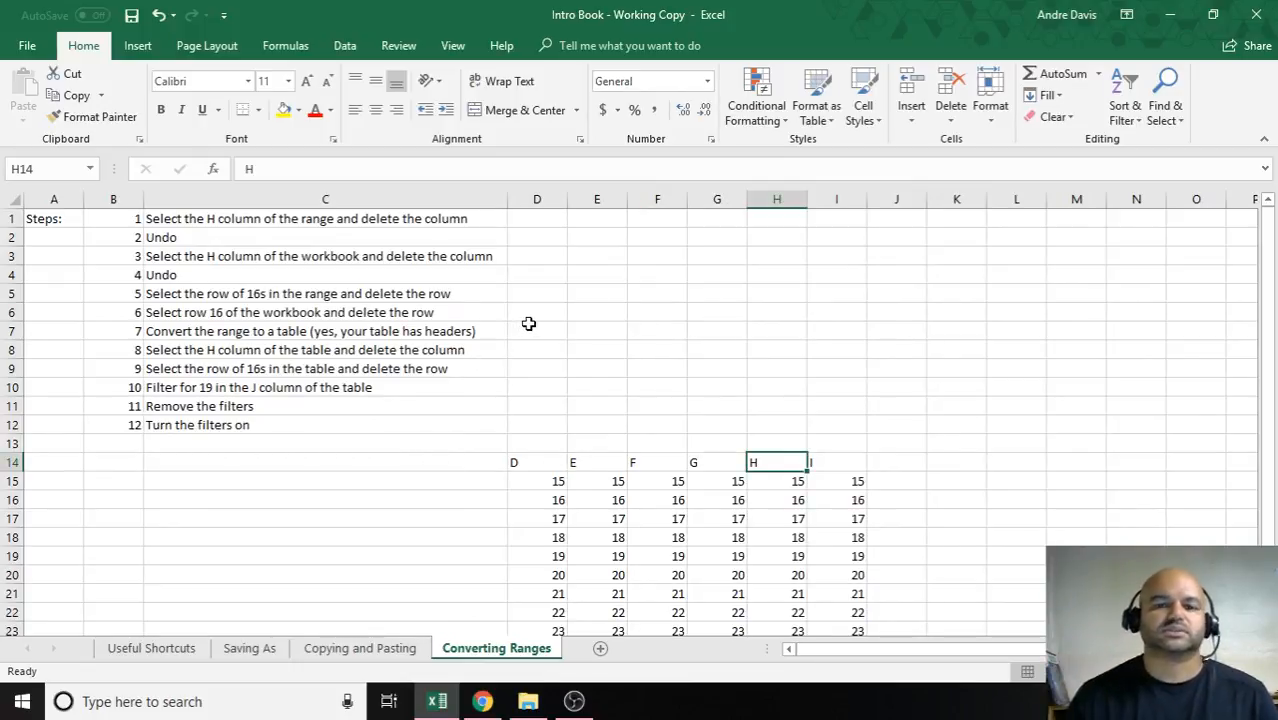
pyautogui.click(605, 500)
pyautogui.scroll(-4, 605, 500)
pyautogui.scroll(4, 605, 497)
pyautogui.scroll(-1, 609, 485)
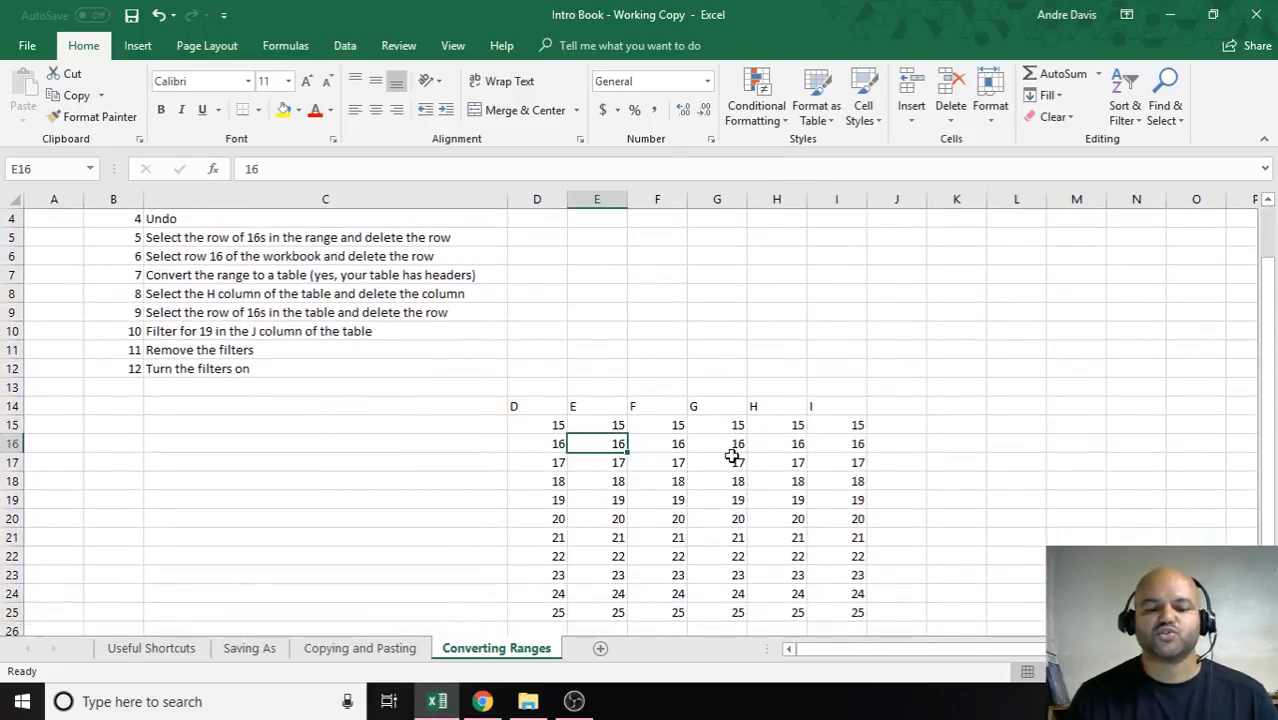
pyautogui.moveTo(535, 403); pyautogui.dragTo(848, 608)
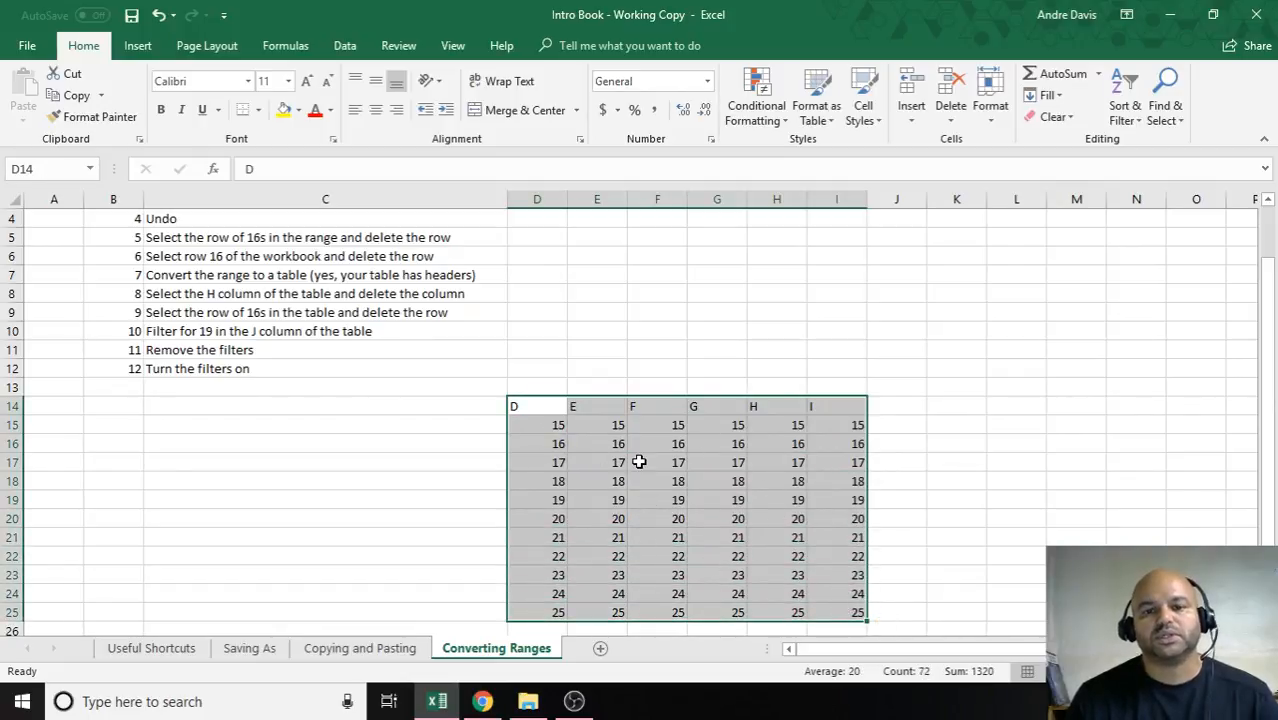
pyautogui.click(609, 445)
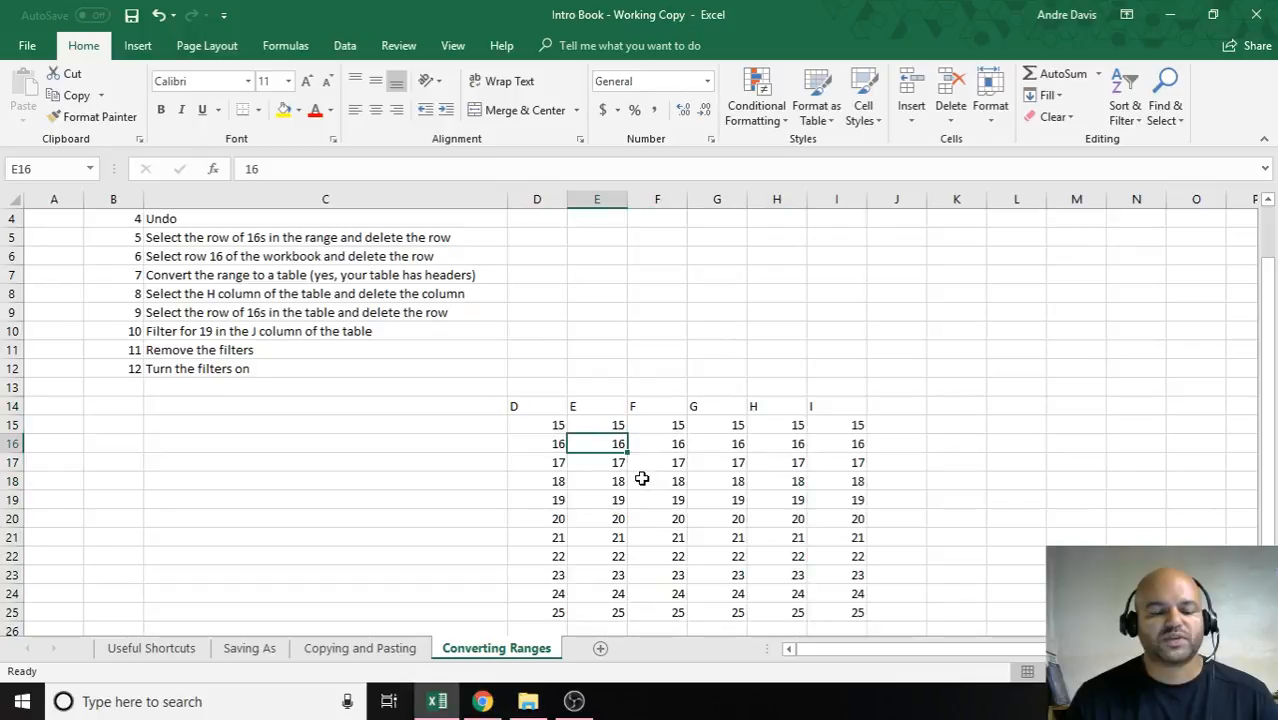
pyautogui.click(714, 448)
pyautogui.scroll(1, 725, 448)
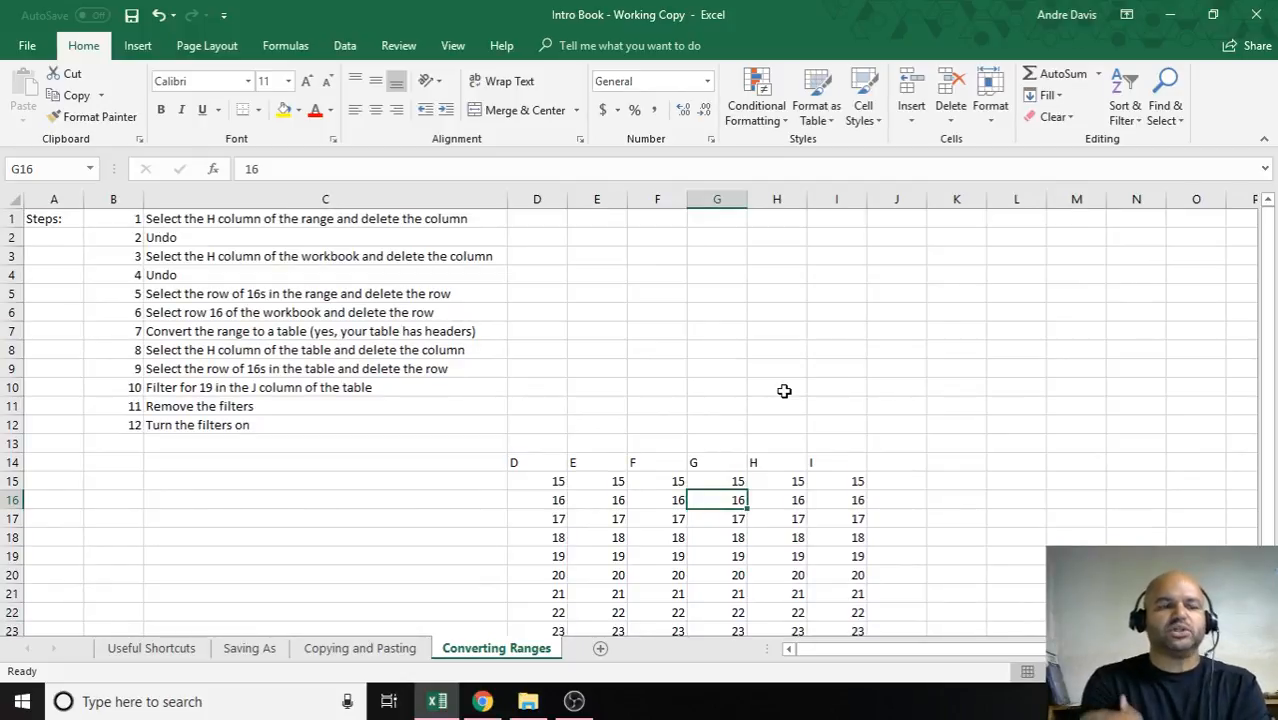
# Practise selecting the range's H column, H14:H25, first in one sweep and again by extending from its header to the last value
pyautogui.click(760, 463)
pyautogui.scroll(-2, 766, 458)
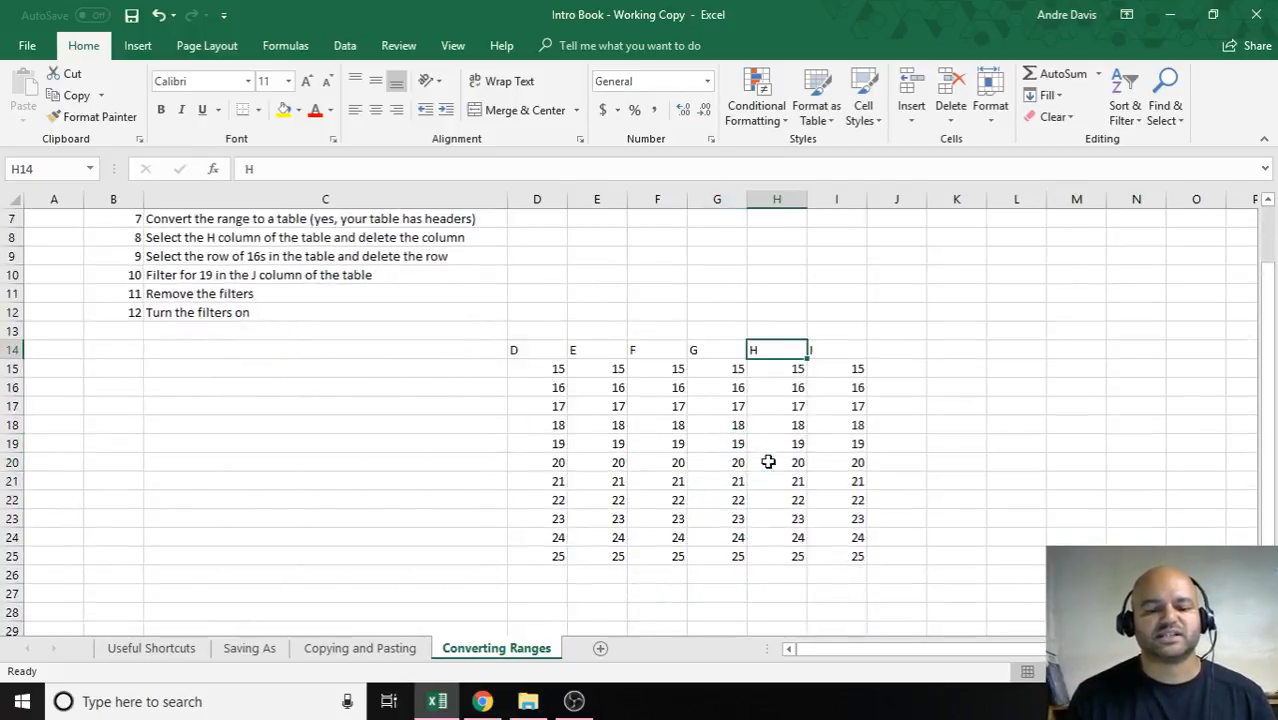
pyautogui.click(783, 408)
pyautogui.click(789, 516)
pyautogui.moveTo(770, 351); pyautogui.dragTo(767, 555)
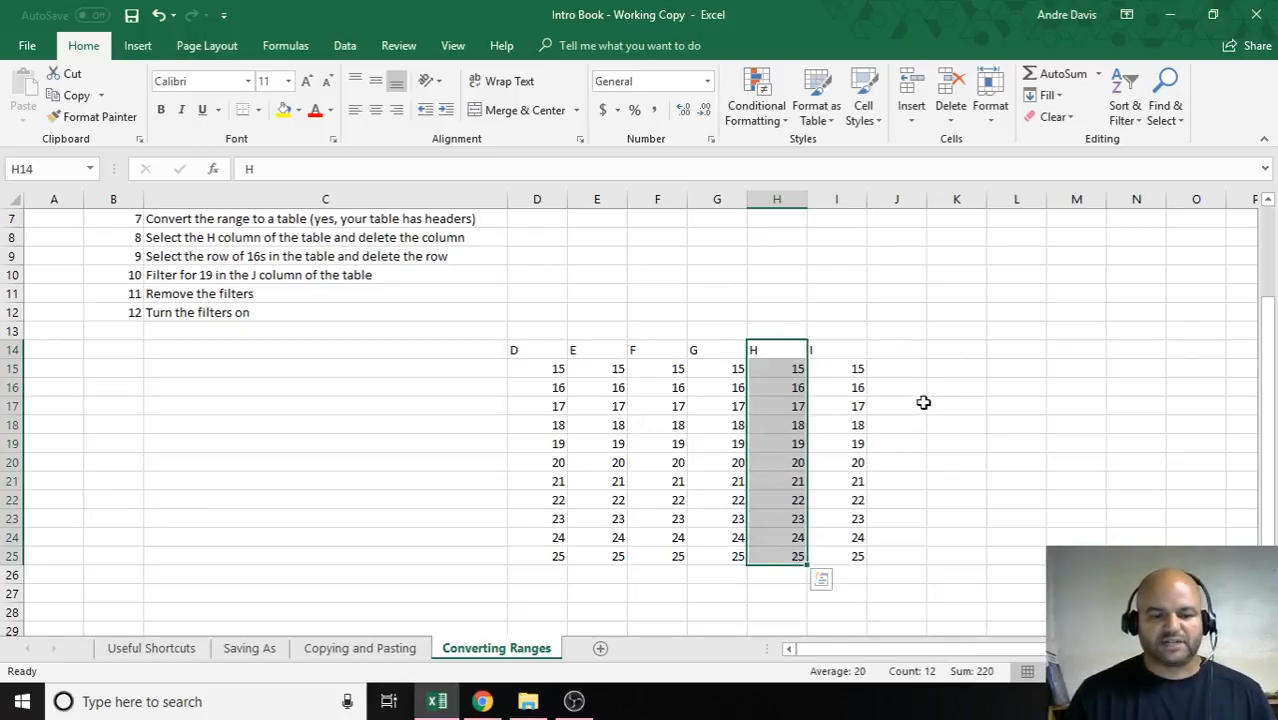
pyautogui.click(774, 350)
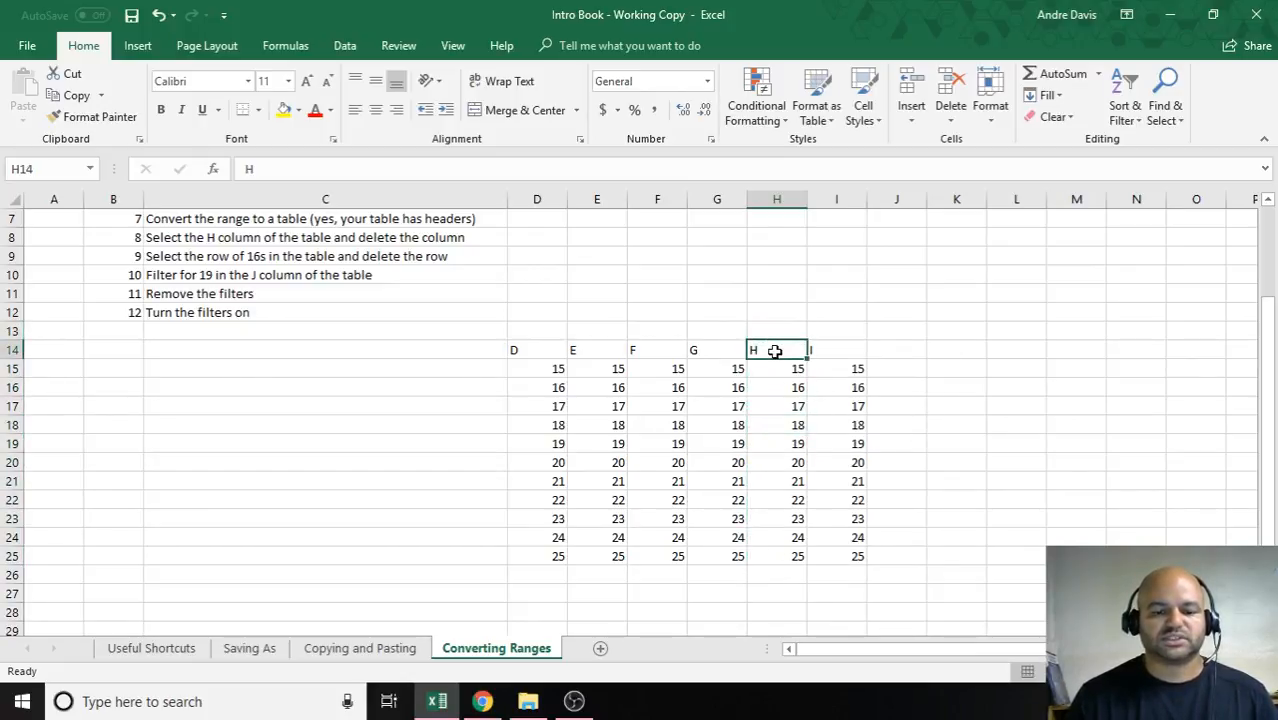
pyautogui.keyDown('shift'); pyautogui.click(793, 553); pyautogui.keyUp('shift')
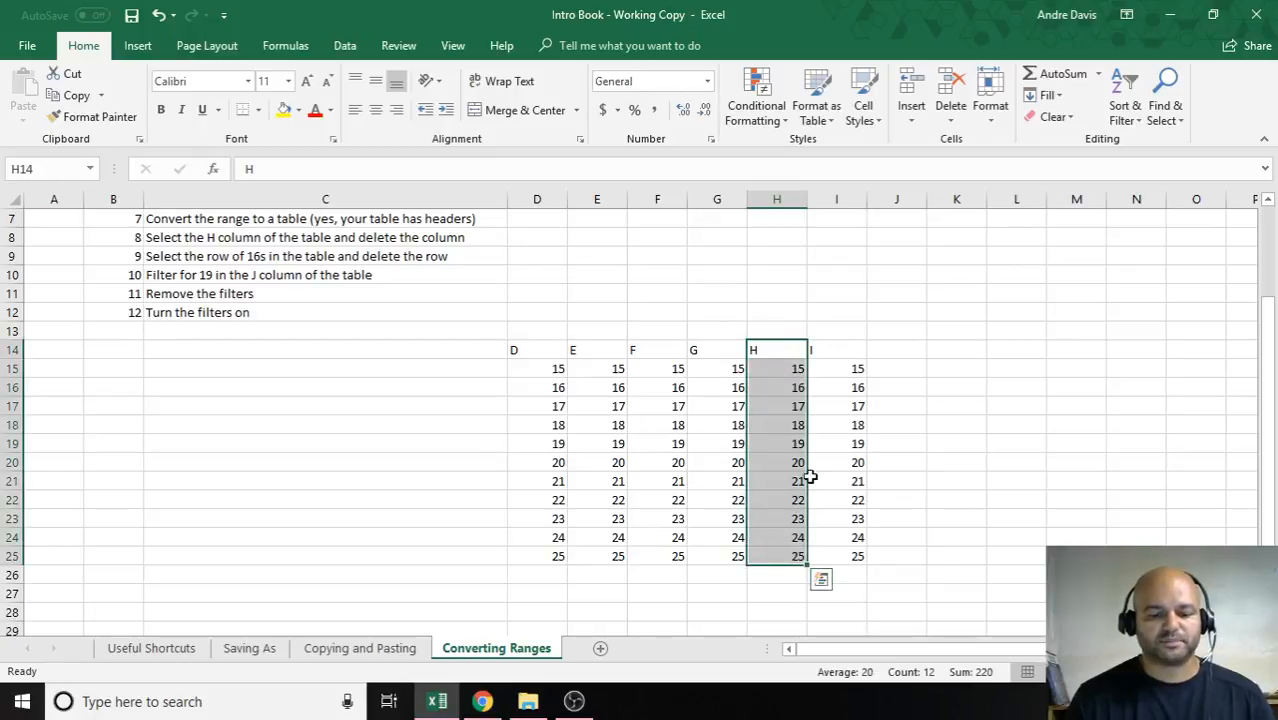
# Select H14:H25 from its header down, delete those cells with Shift cells left, and undo the deletion
pyautogui.click(790, 355)
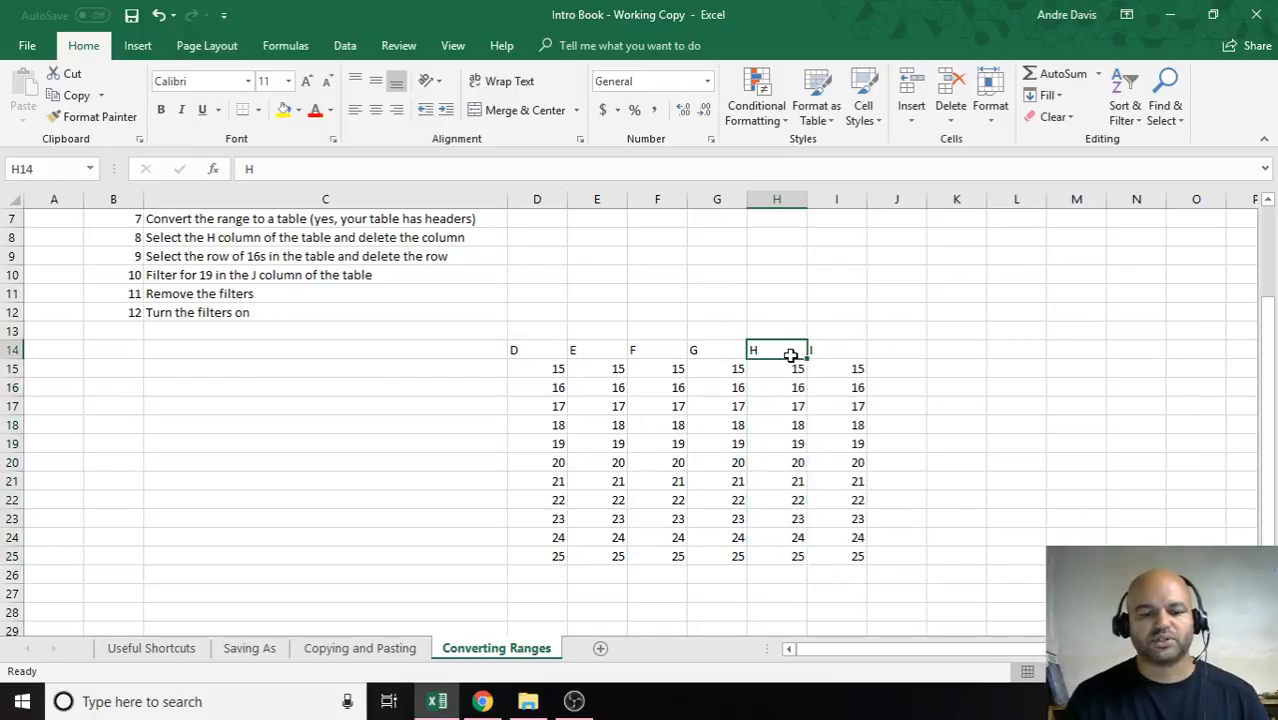
pyautogui.hotkey('ctrl', 'shift', 'Down')
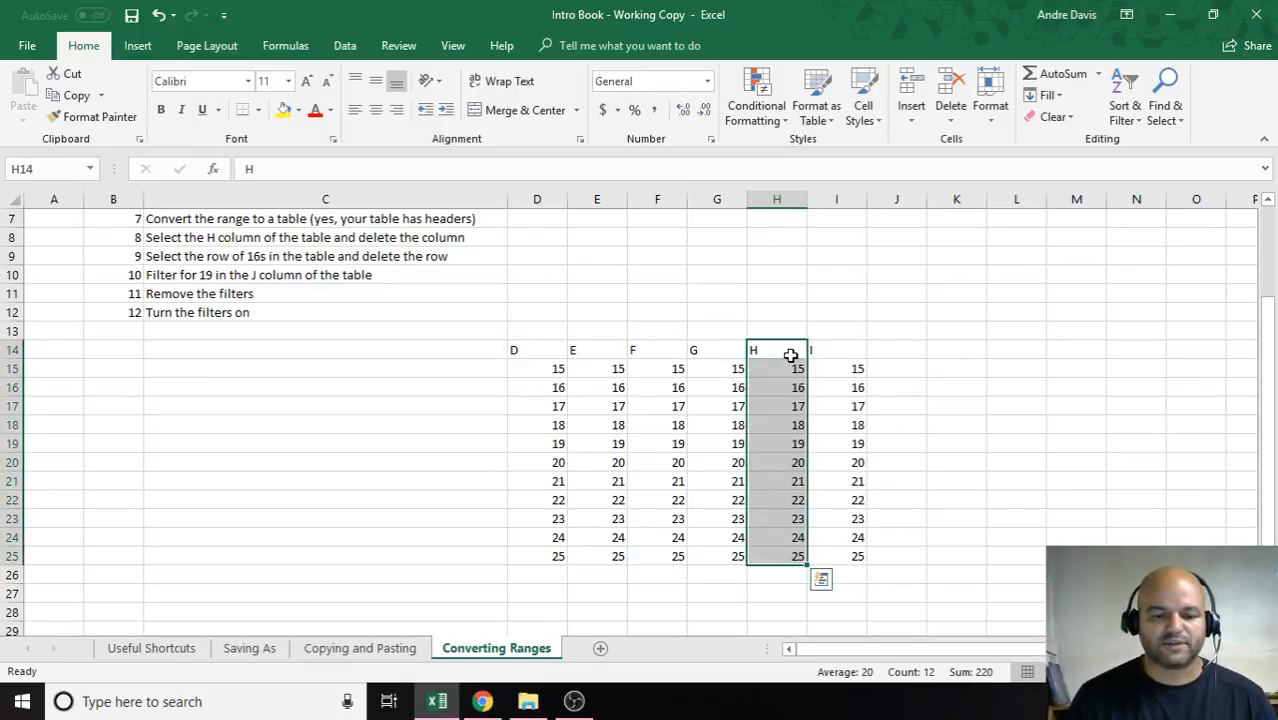
pyautogui.hotkey('ctrl', '-')
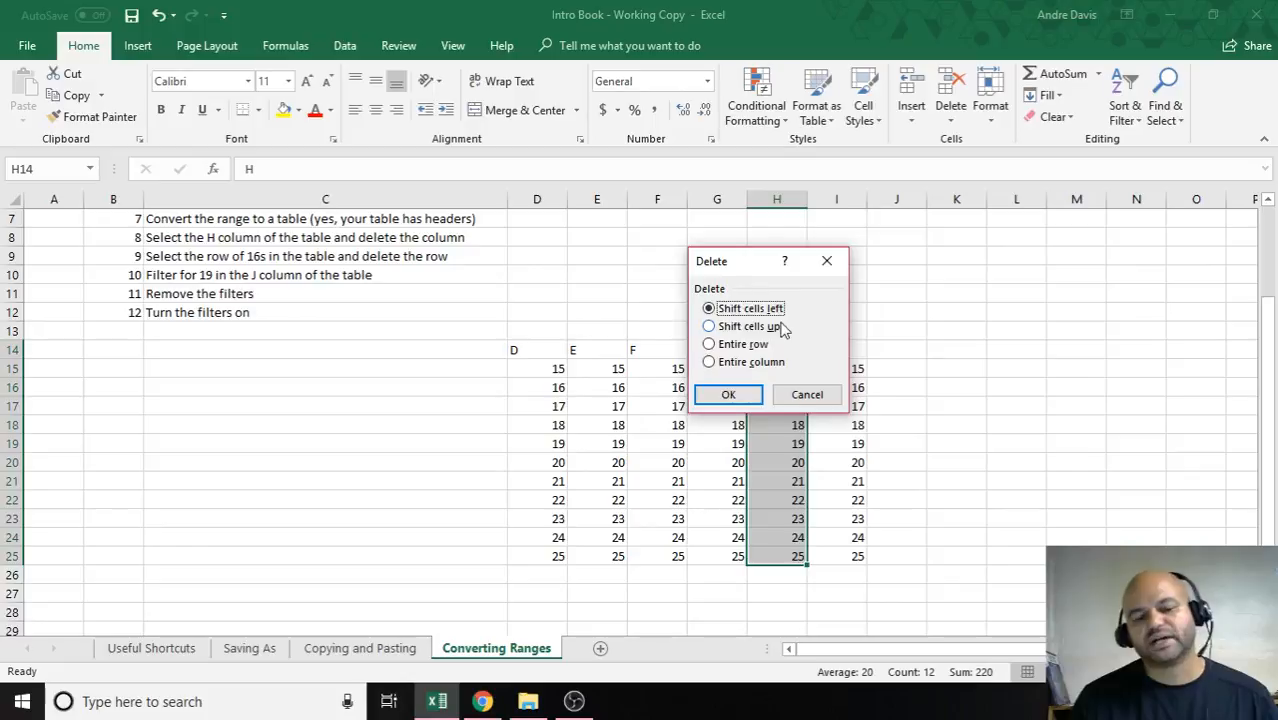
pyautogui.click(743, 401)
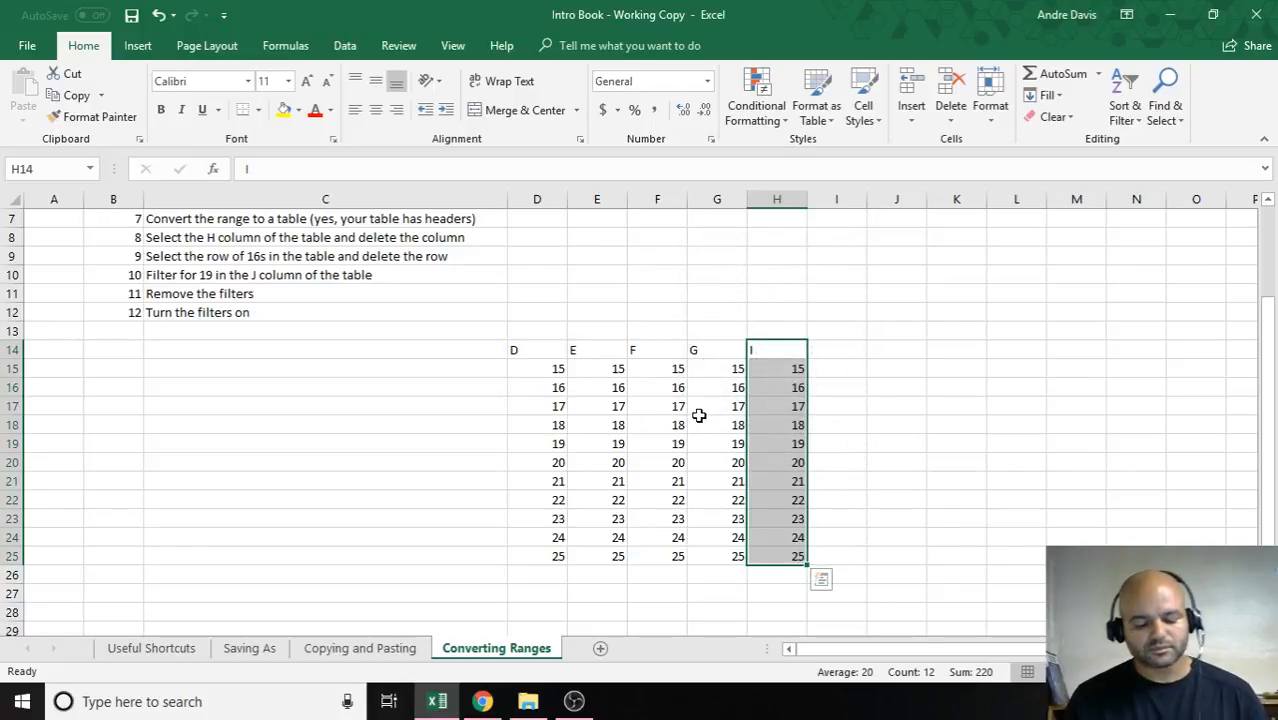
pyautogui.hotkey('ctrl', 'z')
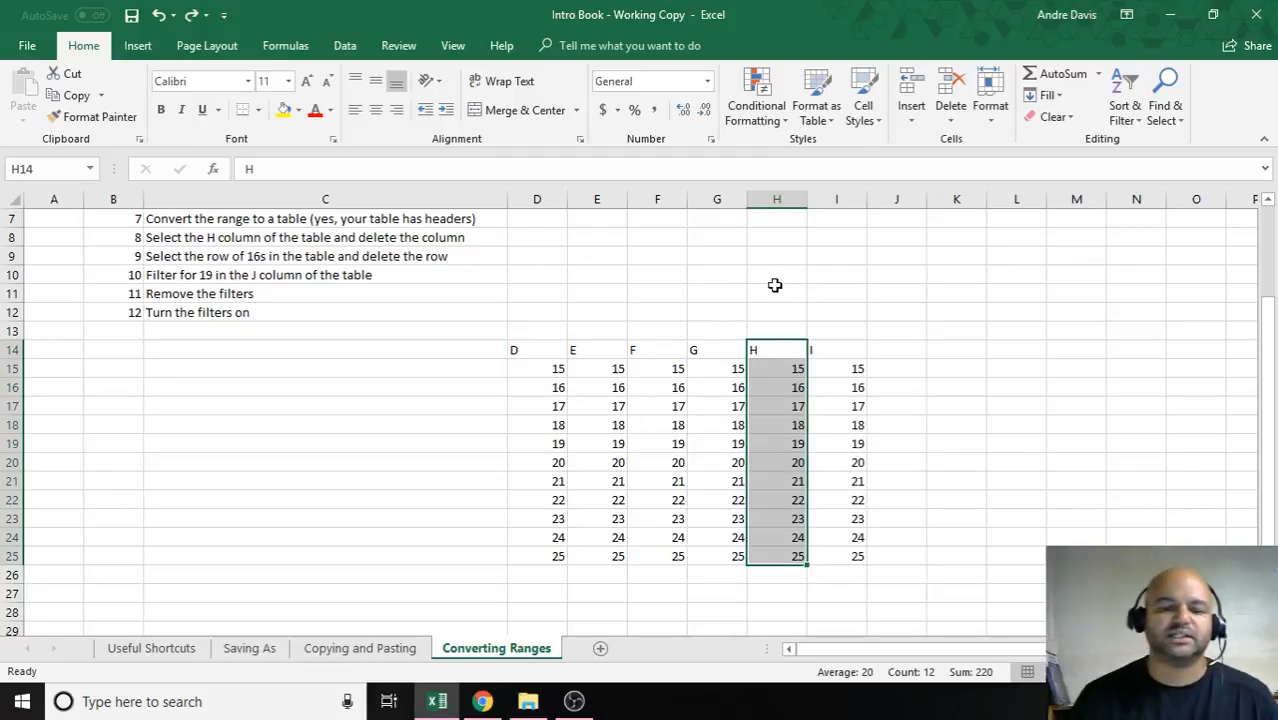
# Select the entire worksheet column H, delete it, and undo the deletion
pyautogui.click(775, 290)
pyautogui.click(778, 205)
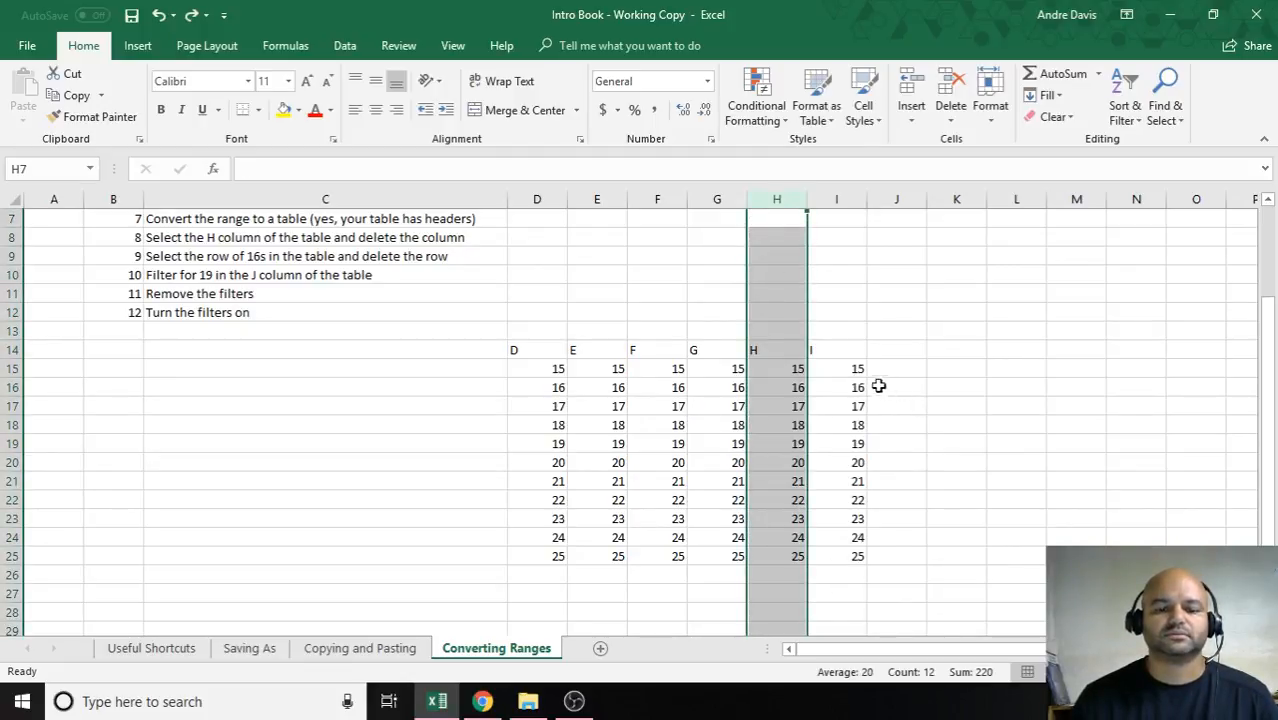
pyautogui.scroll(-4, 845, 345)
pyautogui.scroll(-7, 842, 345)
pyautogui.scroll(14, 856, 400)
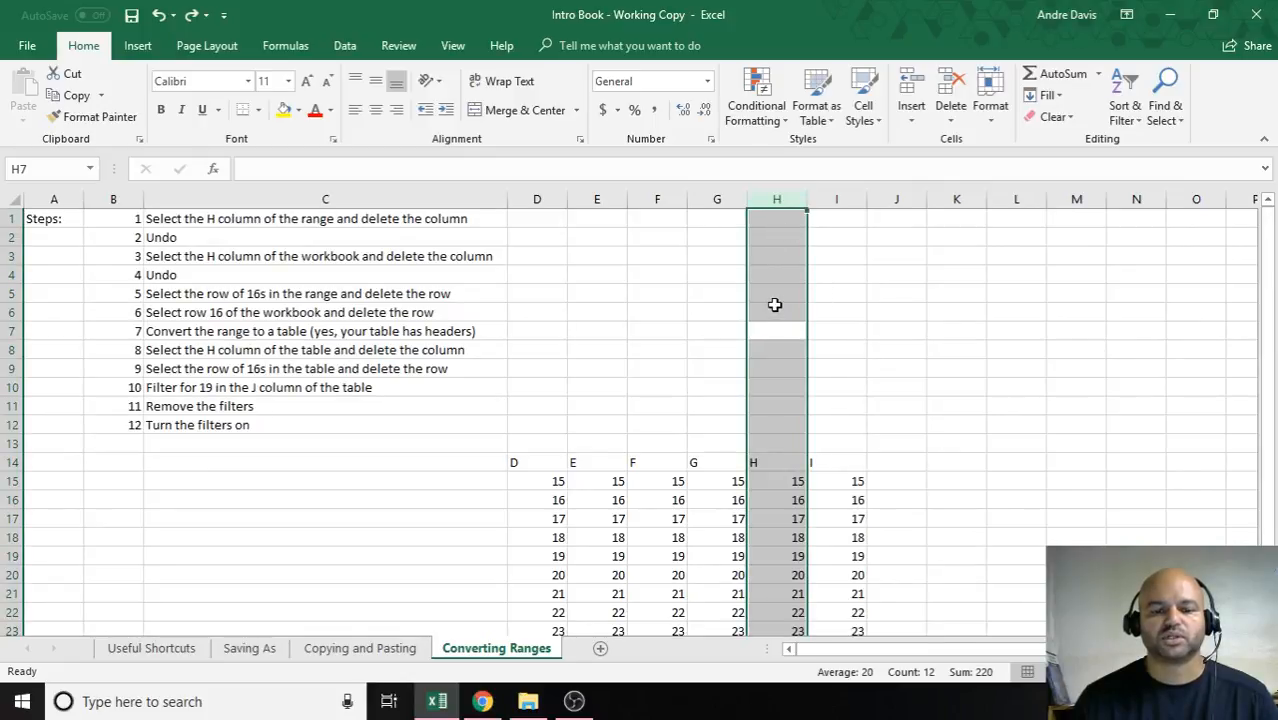
pyautogui.click(774, 308)
pyautogui.click(790, 200)
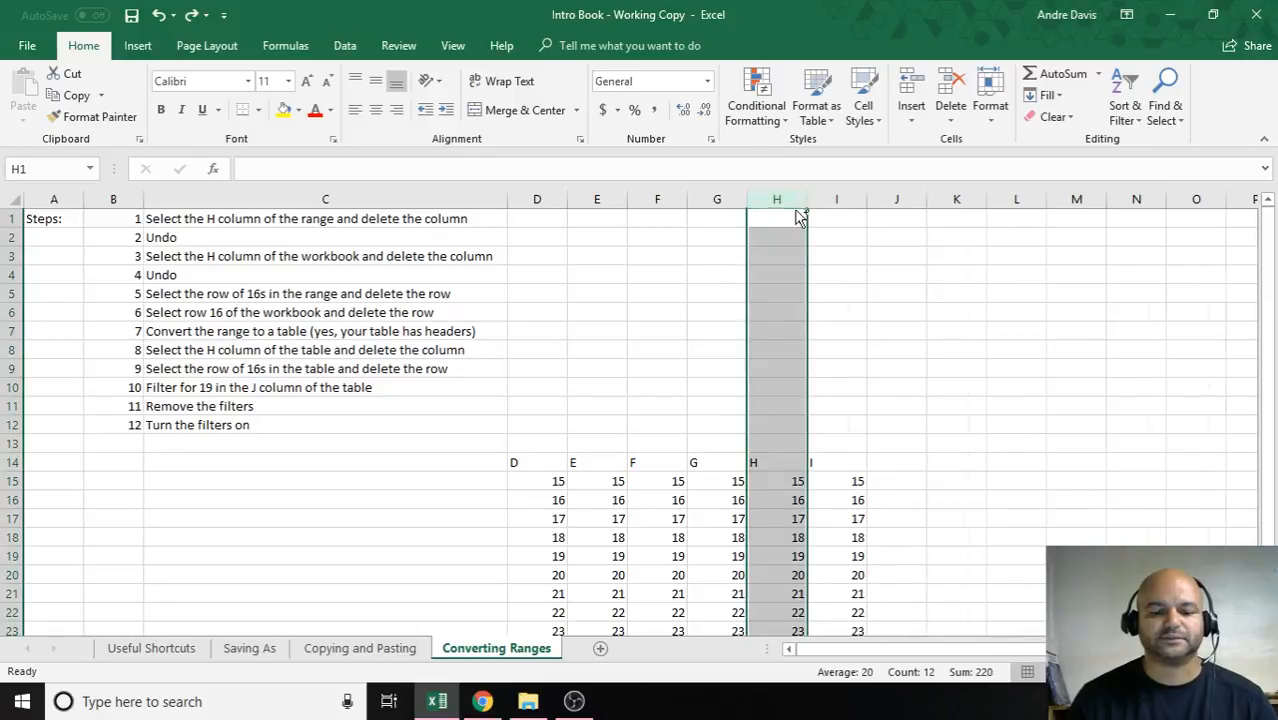
pyautogui.hotkey('ctrl', '-')
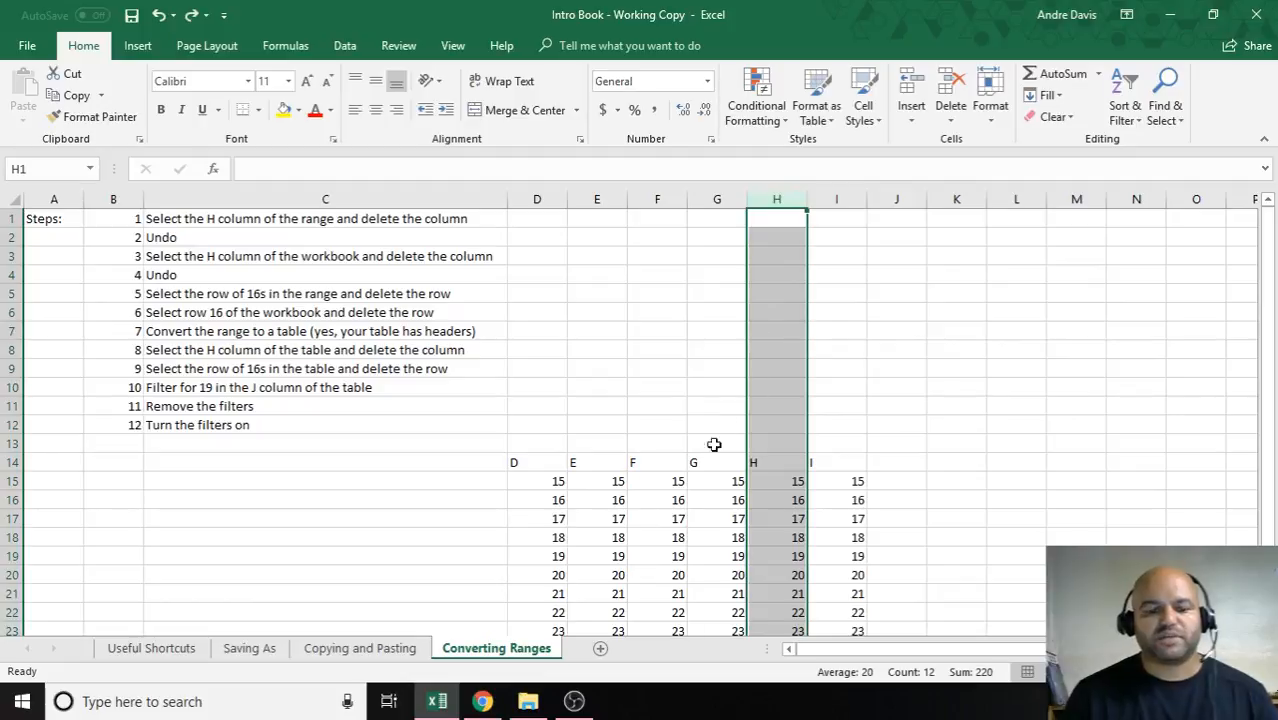
# Select the row of 16s in the range, D16:I16, delete those cells with Shift cells up, and undo the deletion
pyautogui.click(641, 500)
pyautogui.scroll(-1, 606, 483)
pyautogui.scroll(-1, 606, 483)
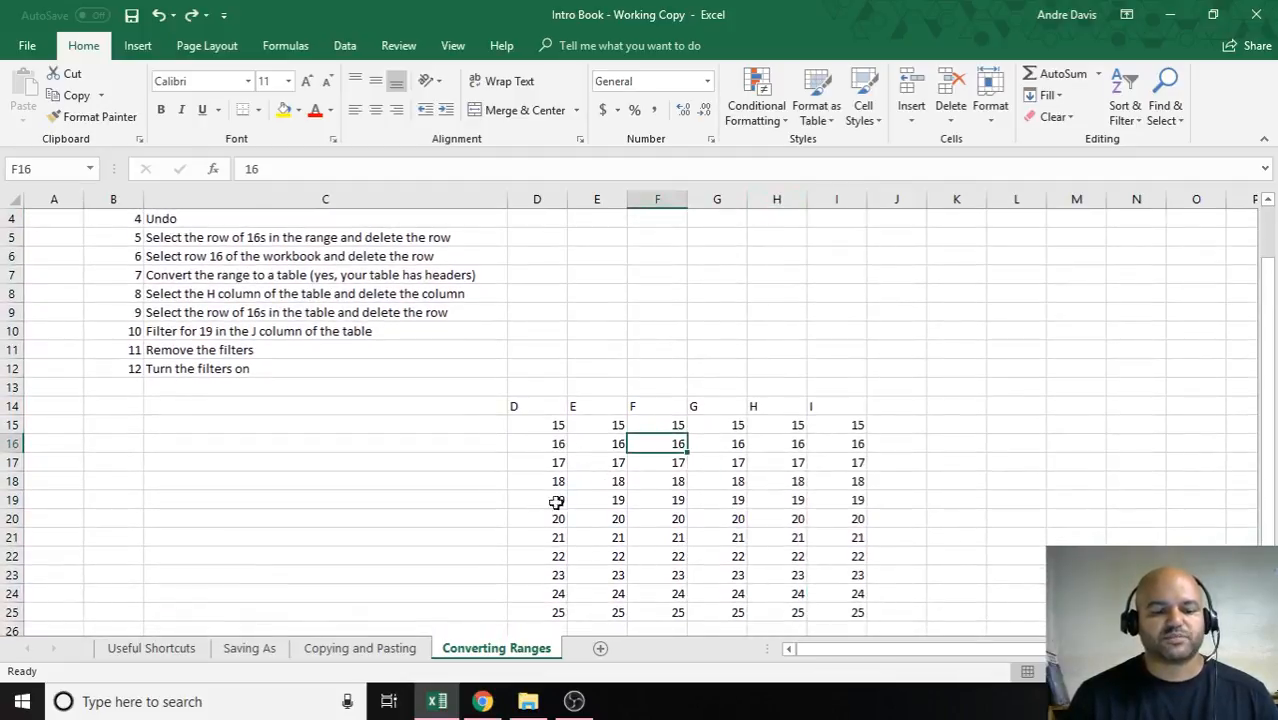
pyautogui.click(548, 450)
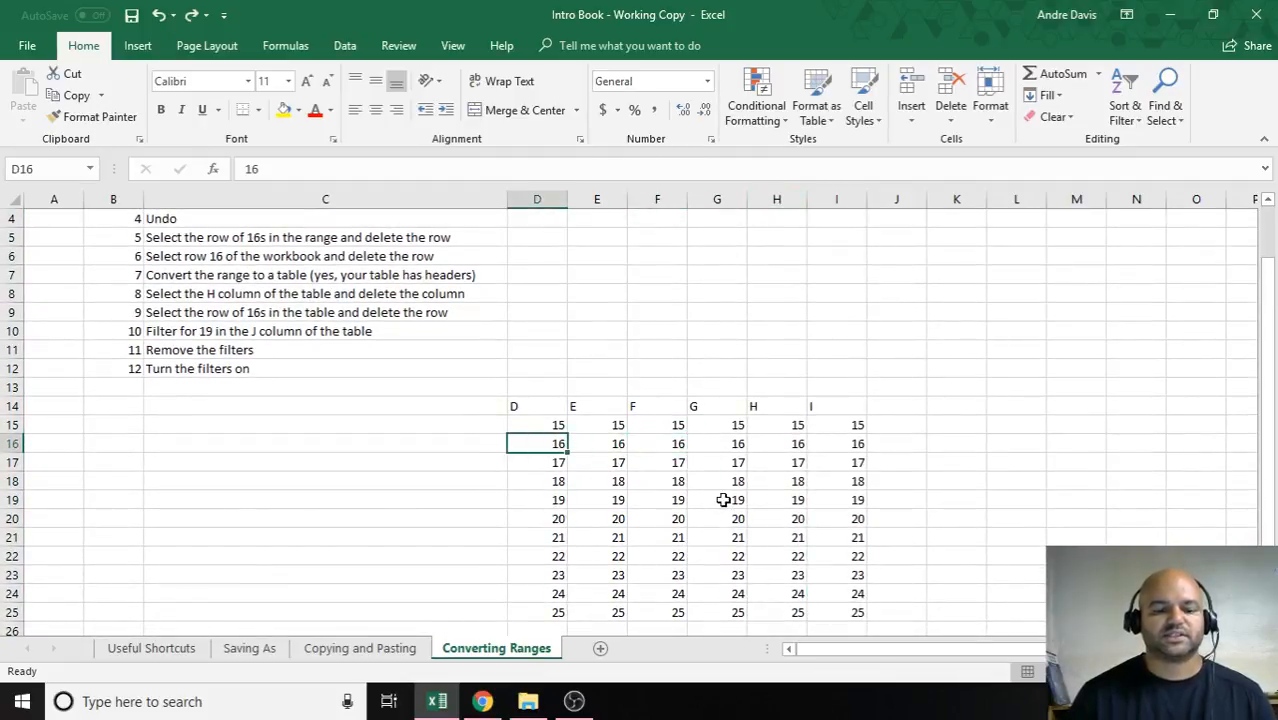
pyautogui.hotkey('ctrl', 'shift', 'Right')
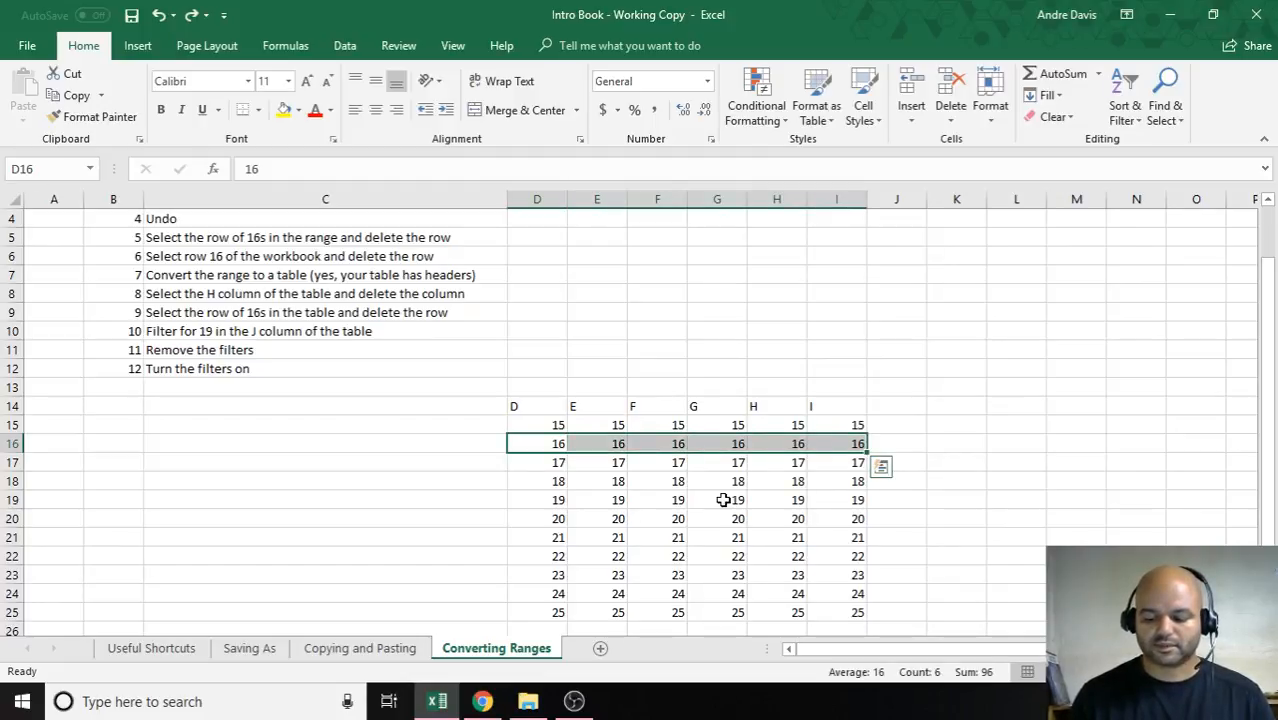
pyautogui.hotkey('ctrl', '-')
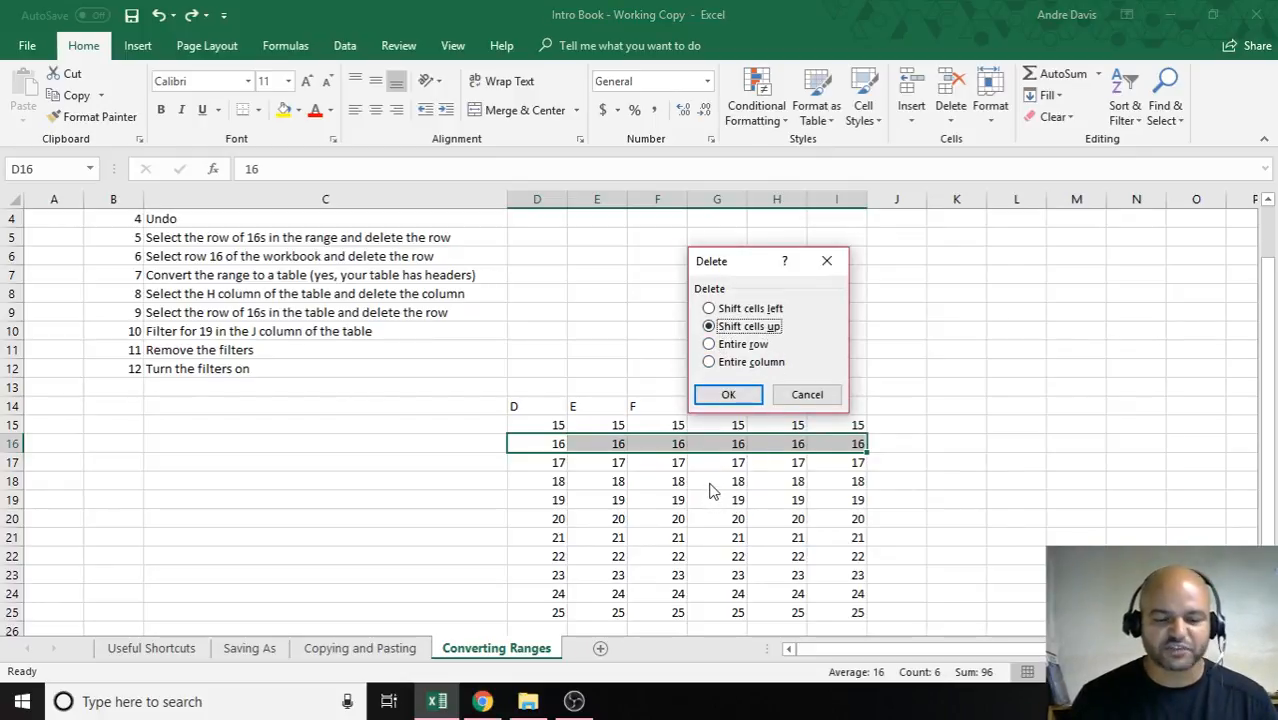
pyautogui.click(739, 395)
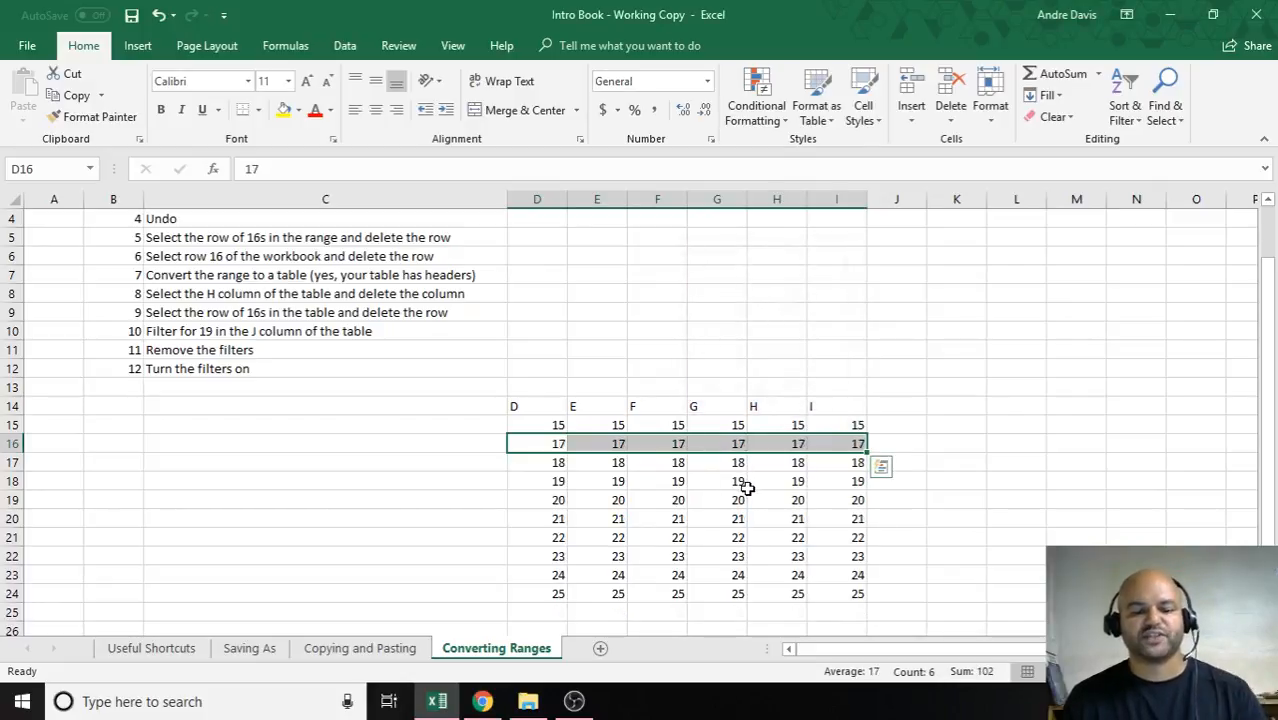
pyautogui.hotkey('ctrl', 'z')
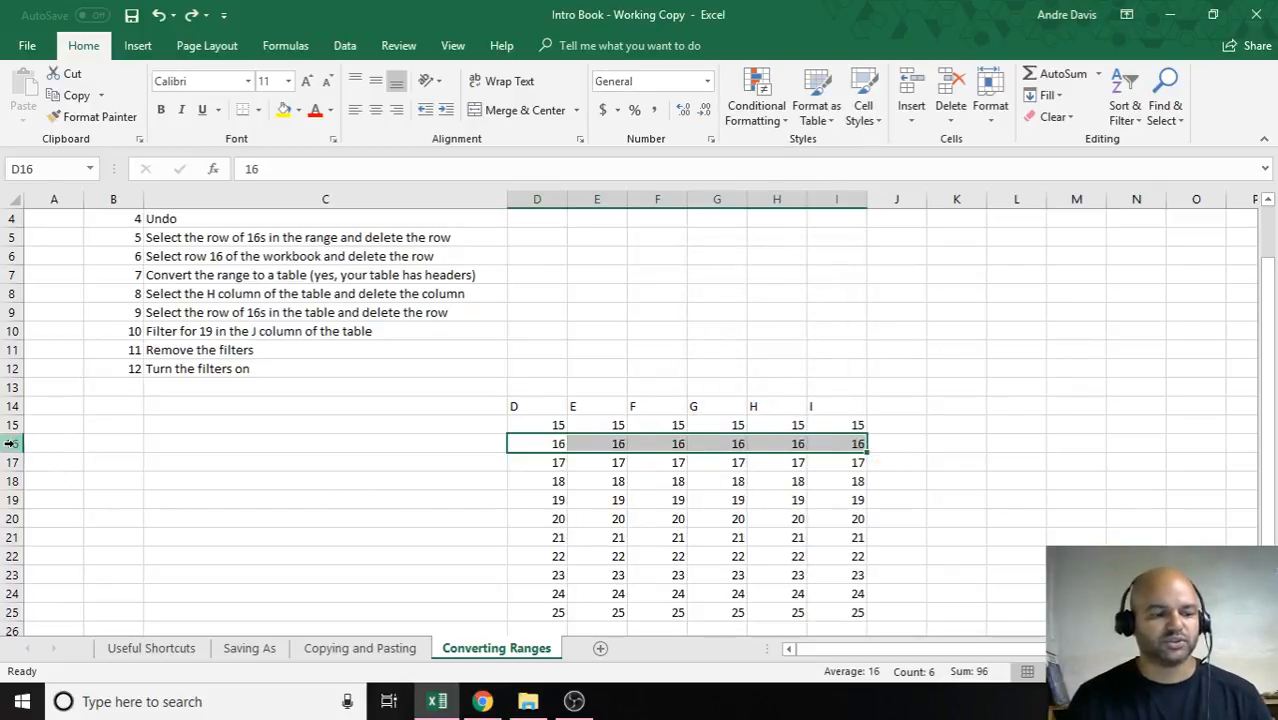
# Delete the entire worksheet row 16 and undo the deletion
pyautogui.click(14, 444)
pyautogui.hotkey('ctrl', '-')
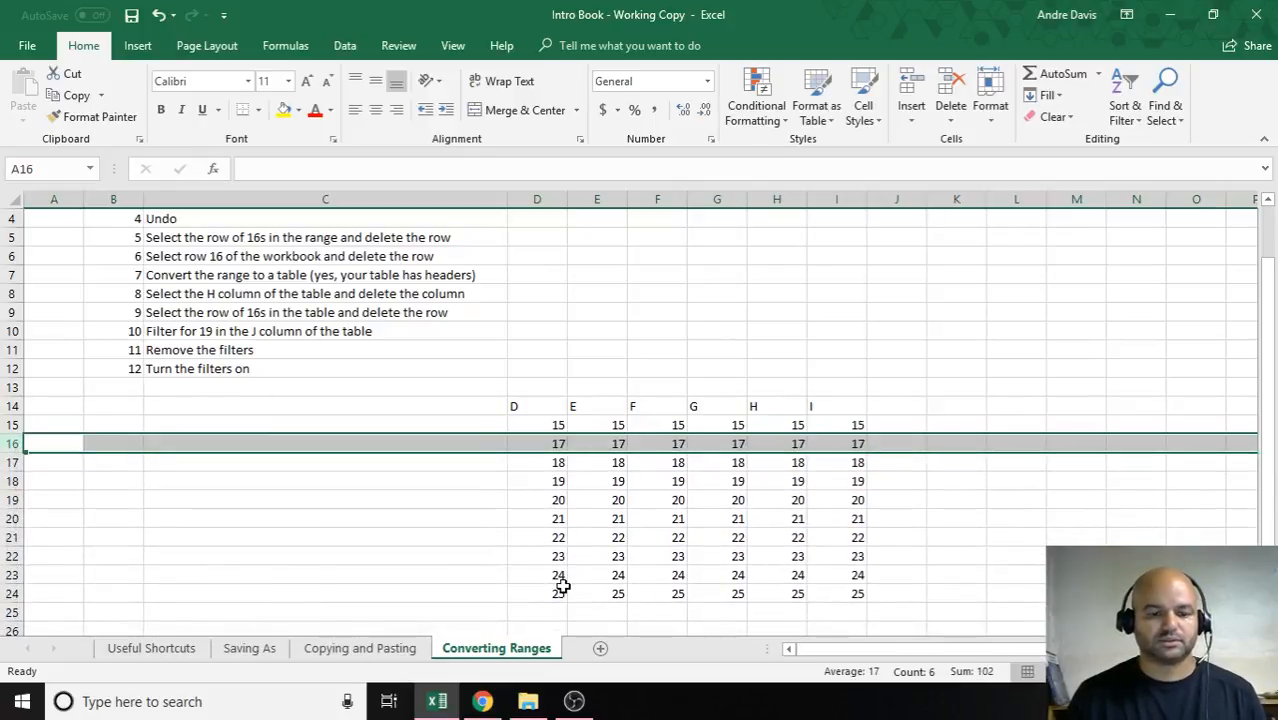
pyautogui.hotkey('ctrl', 'z')
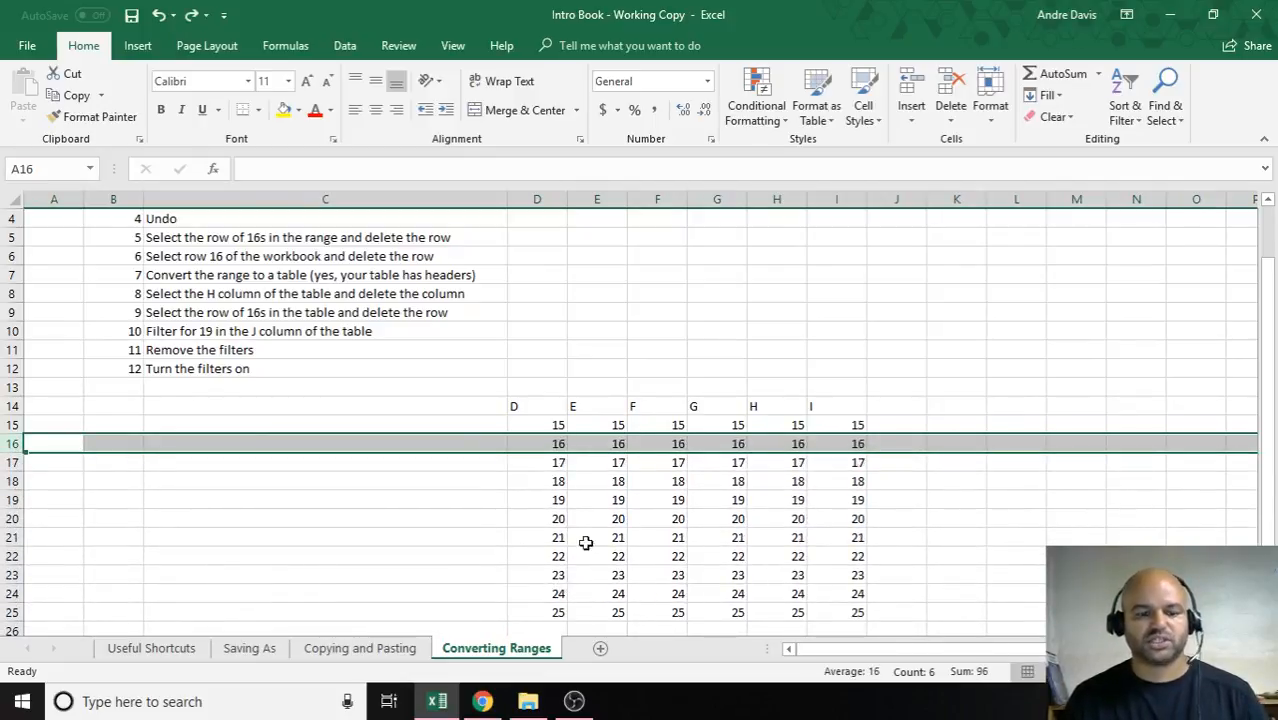
# Convert the range D14:I25 into a table with My table has headers enabled, leaving a single cell inside it selected
pyautogui.click(599, 534)
pyautogui.click(651, 466)
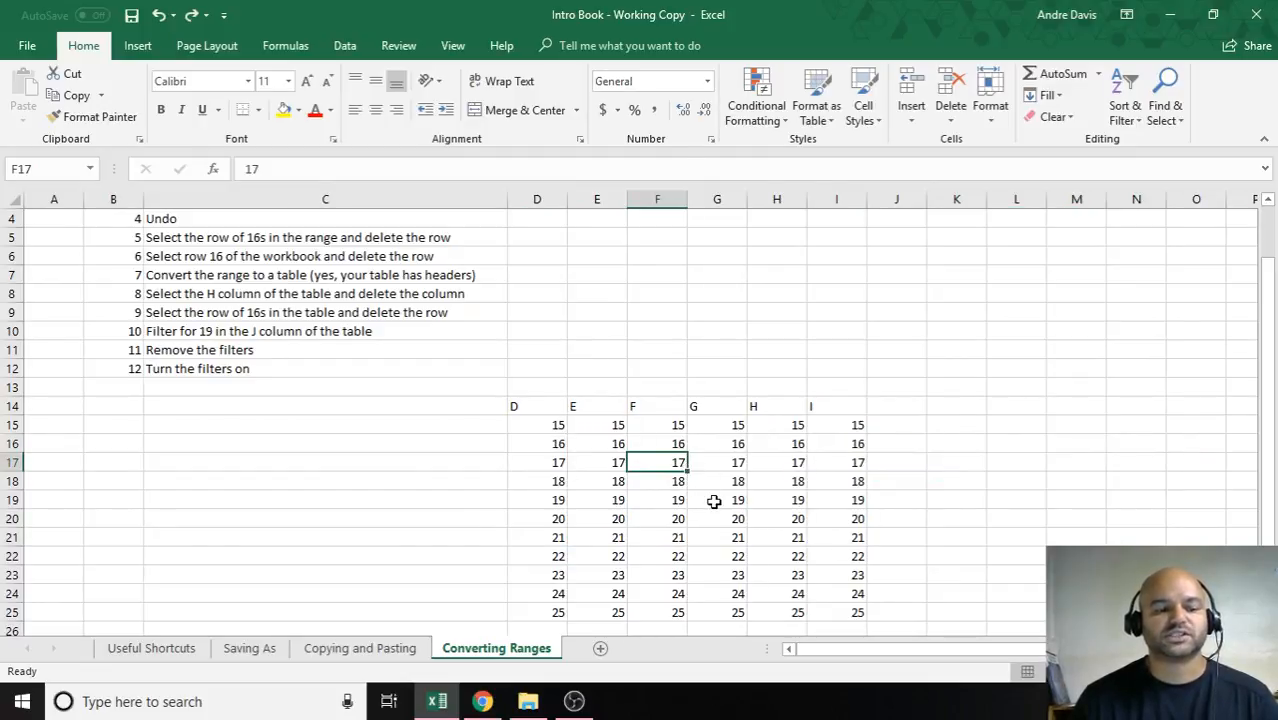
pyautogui.hotkey('ctrl', 't')
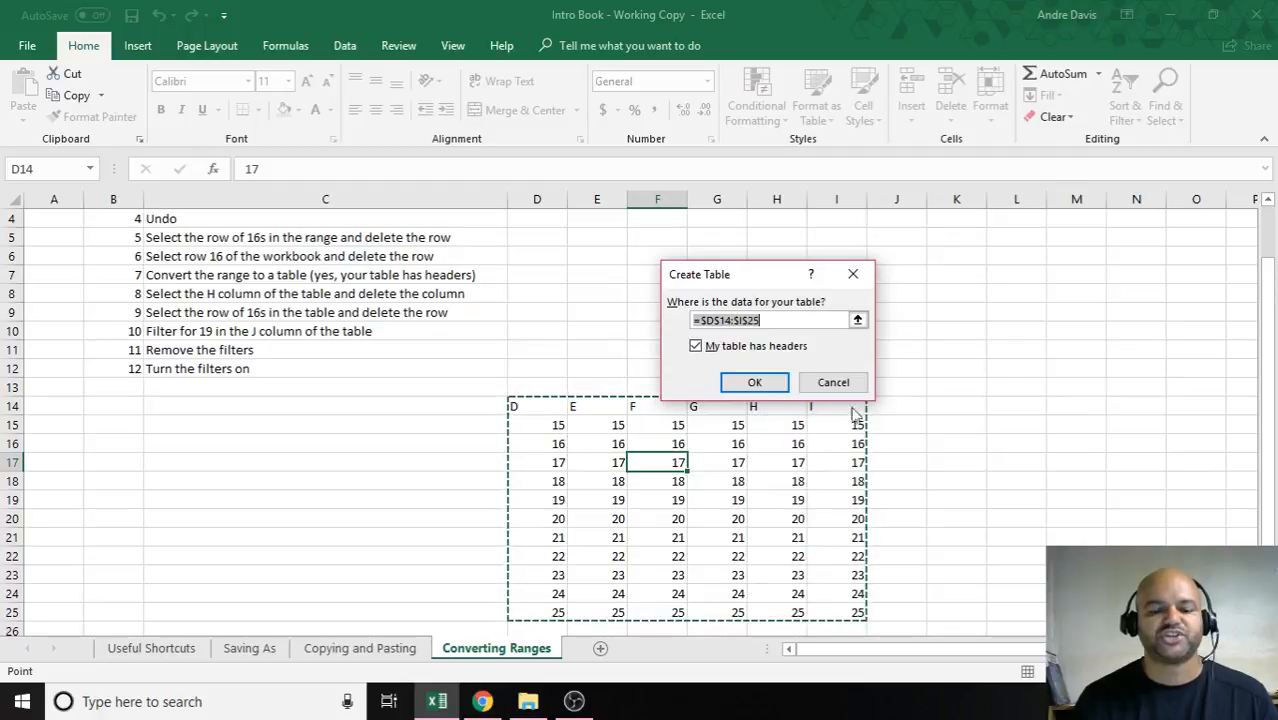
pyautogui.click(760, 381)
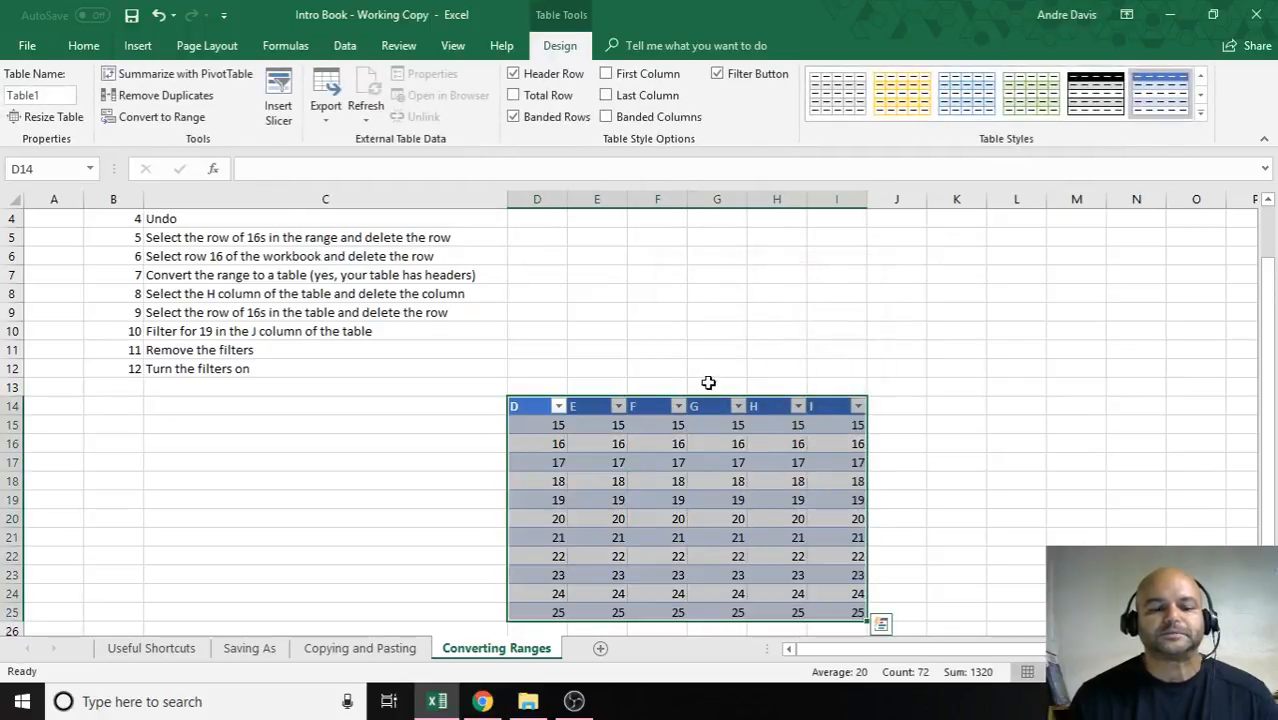
pyautogui.click(607, 464)
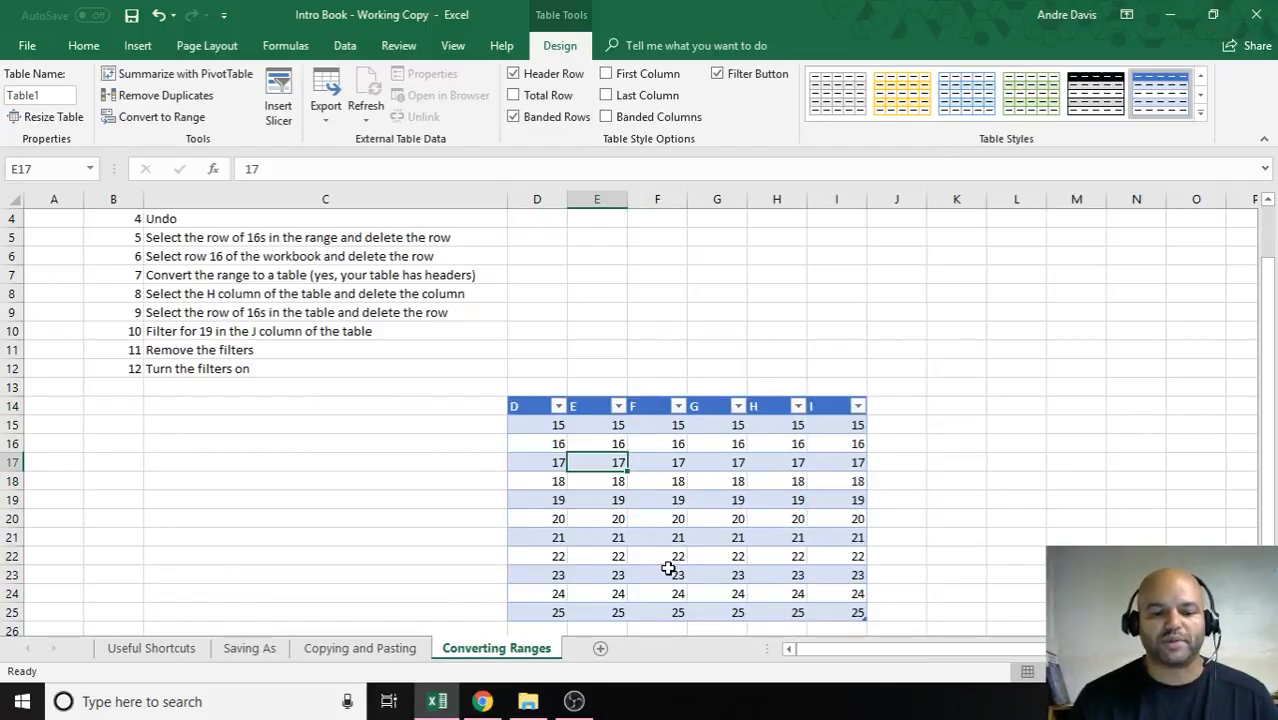
pyautogui.click(684, 517)
pyautogui.click(645, 476)
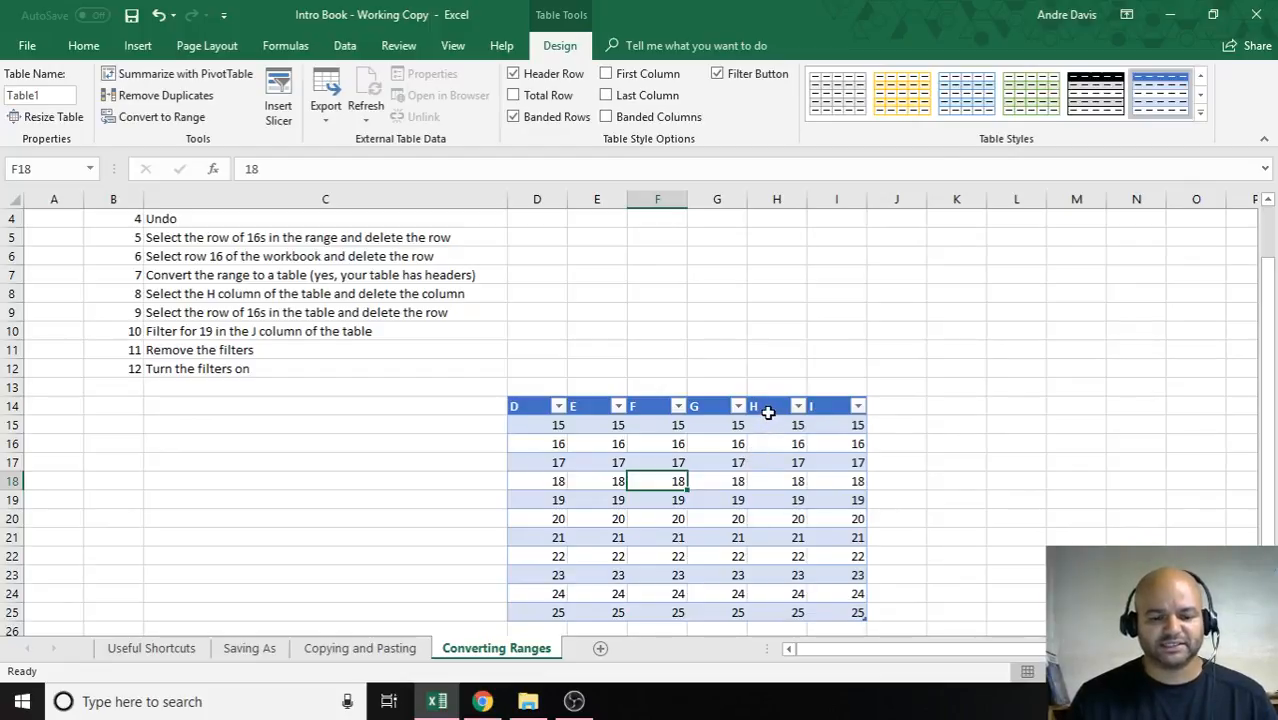
# Select the H column of the table, H15:H25, delete that table column, and undo the deletion
pyautogui.click(775, 443)
pyautogui.click(779, 428)
pyautogui.hotkey('ctrl', 'space')
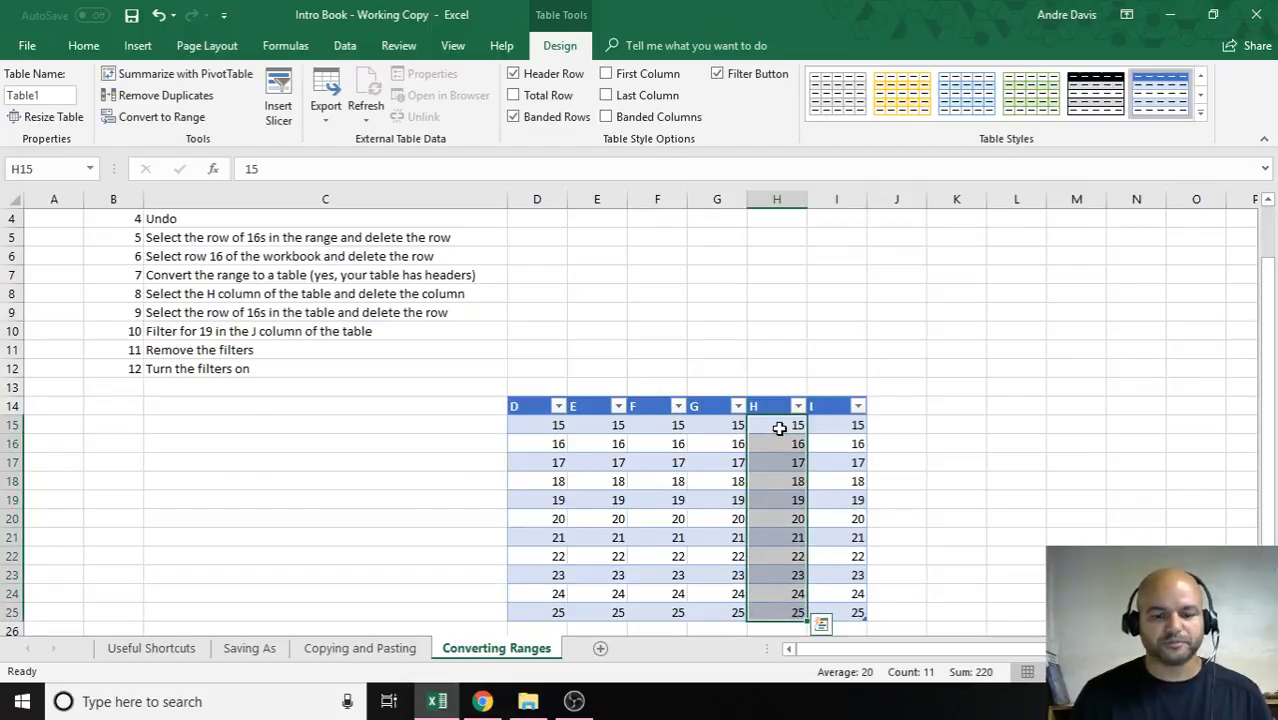
pyautogui.click(776, 443)
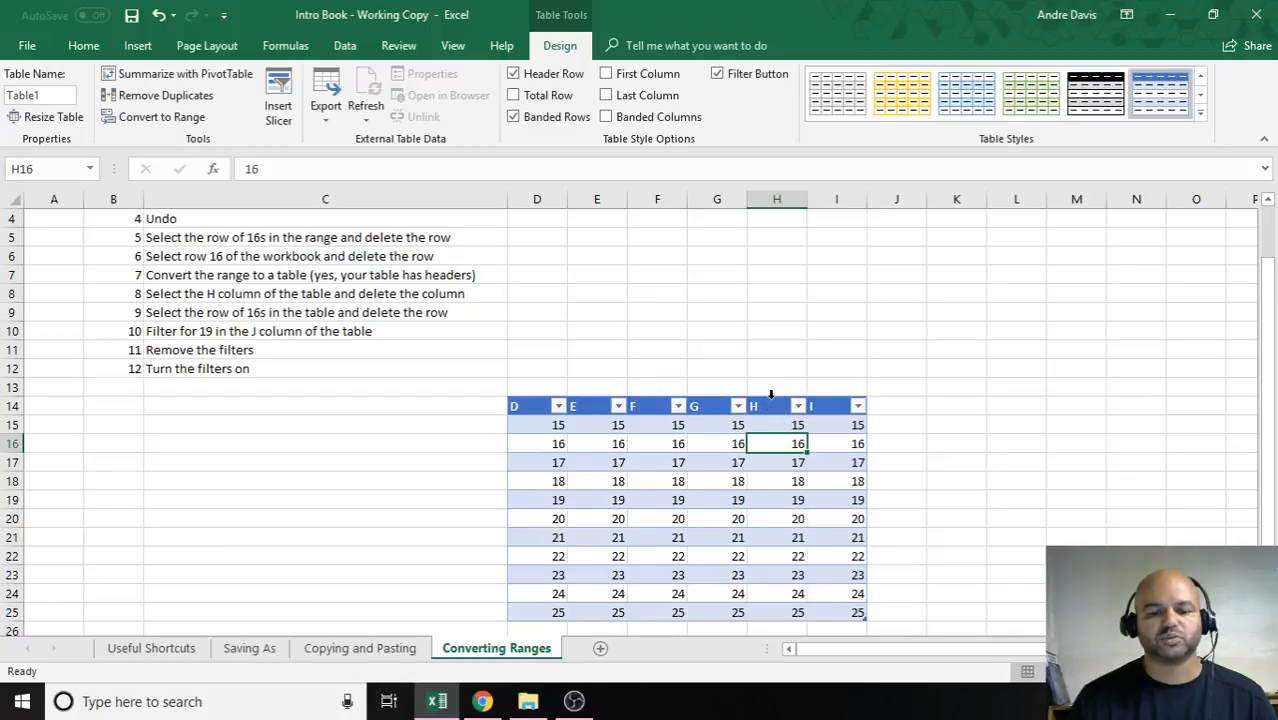
pyautogui.click(771, 396)
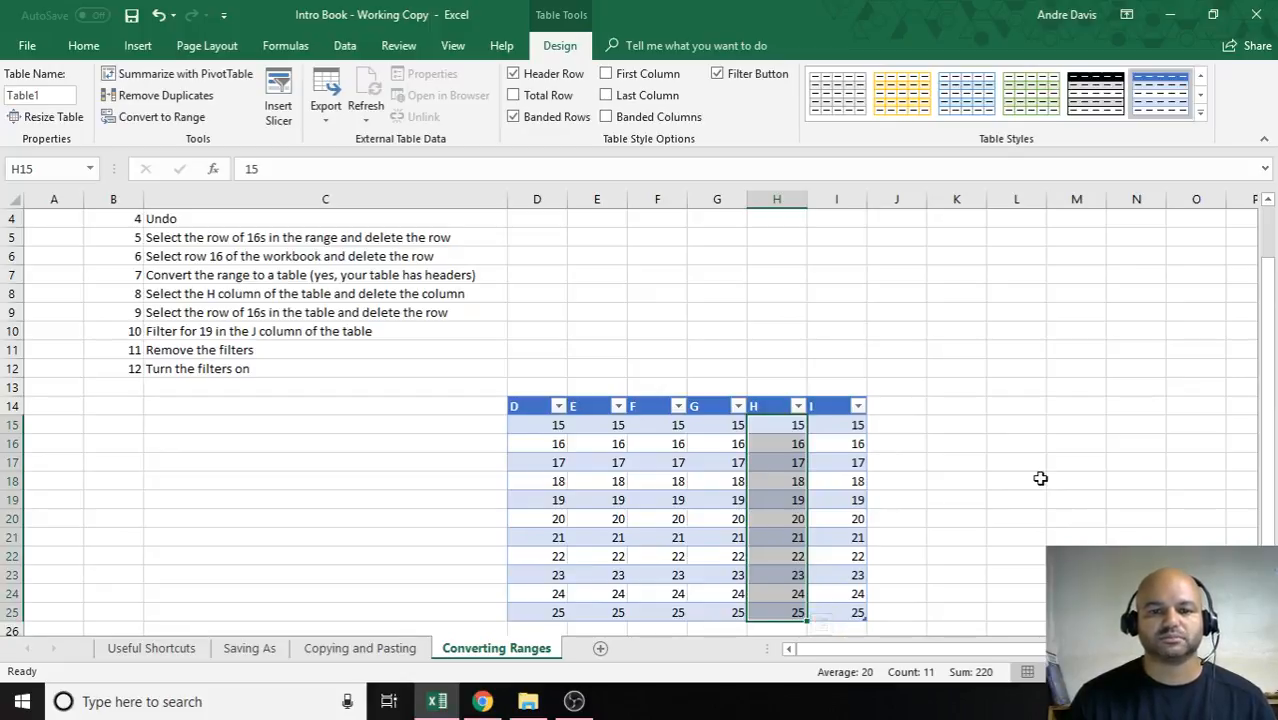
pyautogui.hotkey('ctrl', '-')
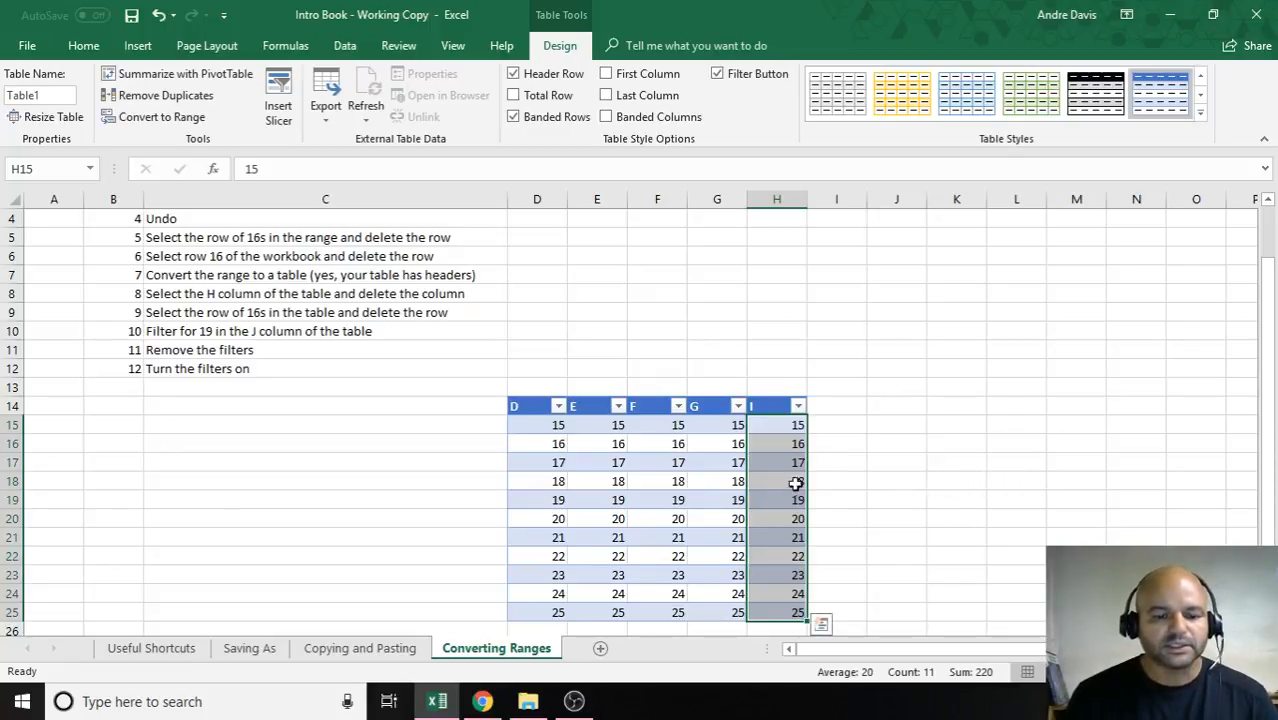
pyautogui.hotkey('ctrl', 'z')
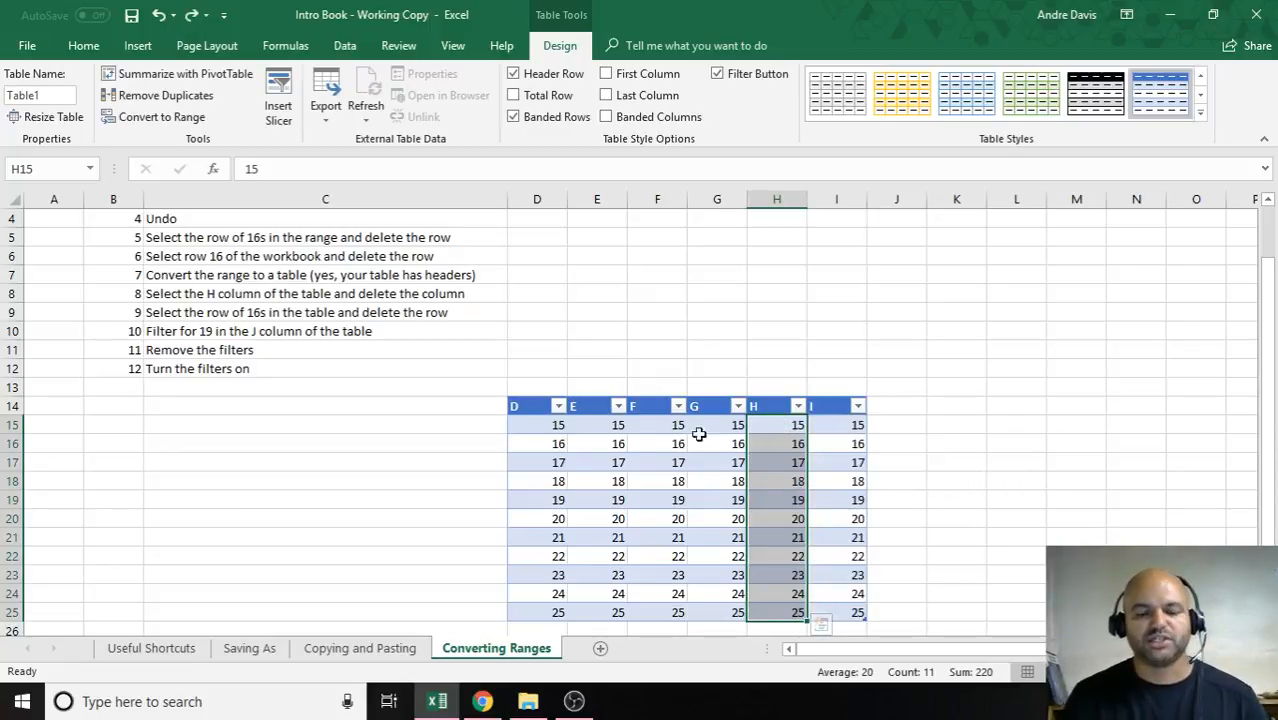
# Select the row of 16s in the table, D16:I16, and delete that table row
pyautogui.click(667, 447)
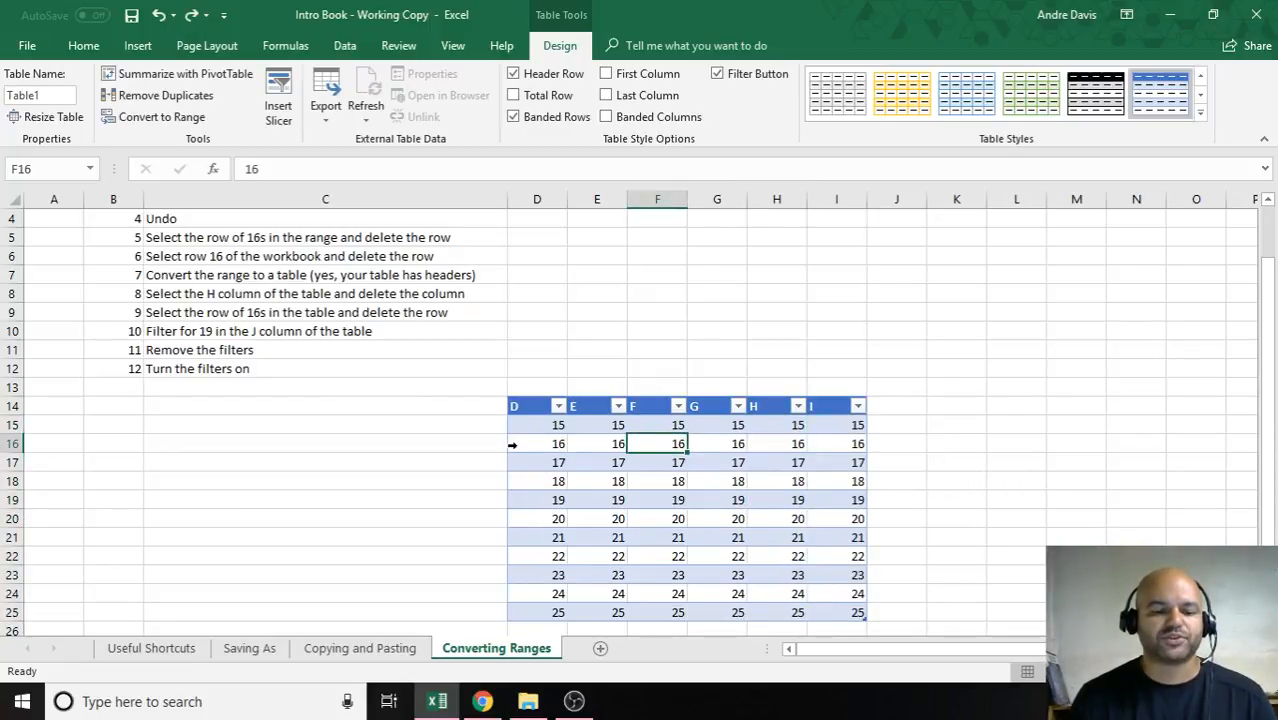
pyautogui.click(512, 444)
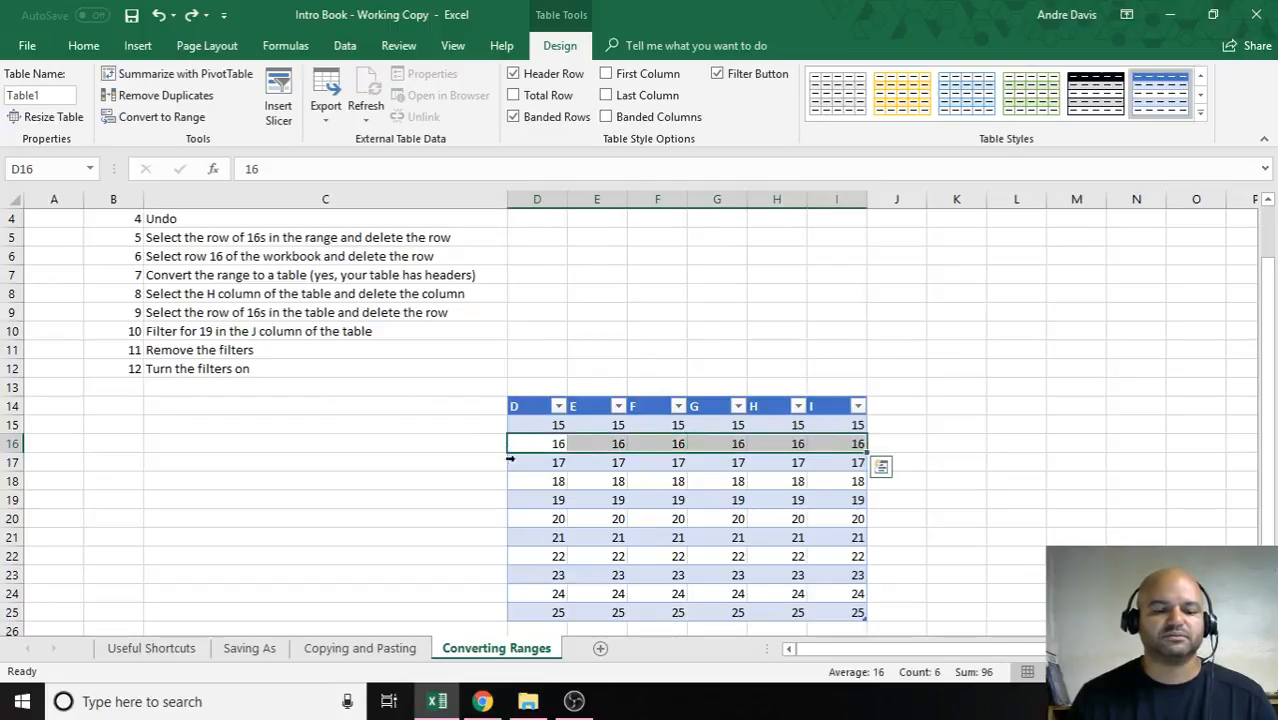
pyautogui.click(512, 481)
pyautogui.click(515, 516)
pyautogui.click(512, 553)
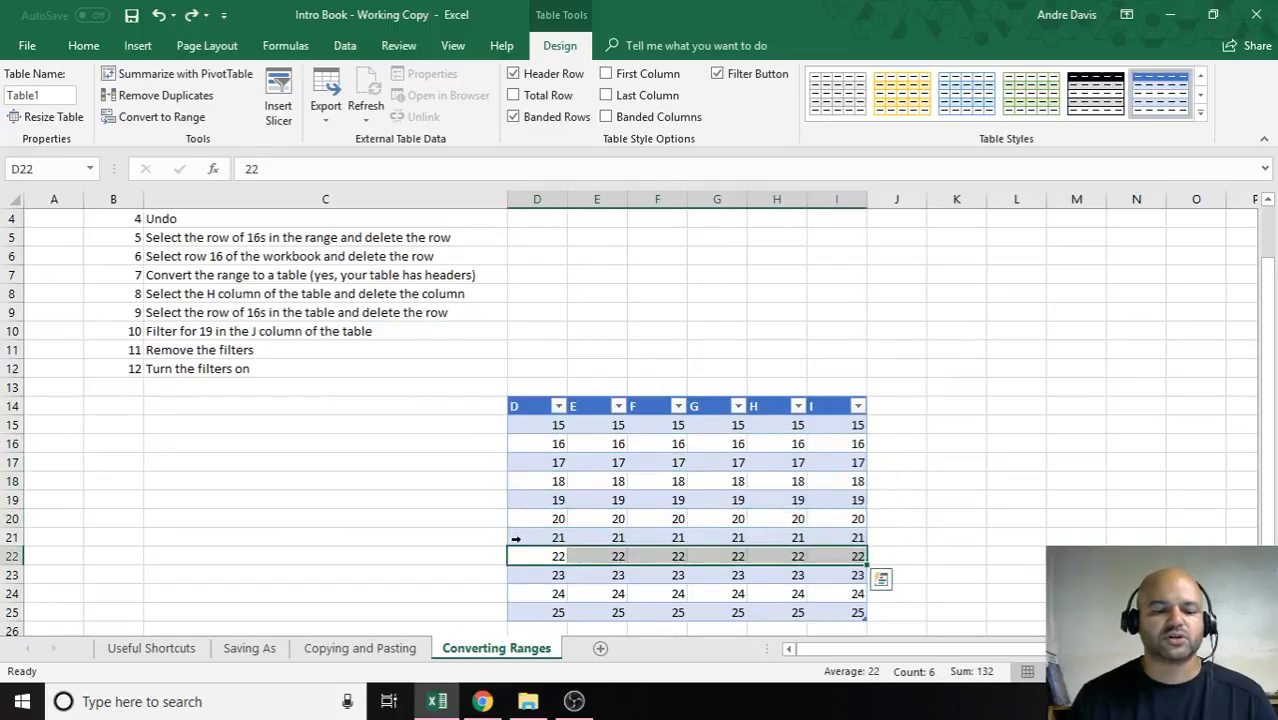
pyautogui.click(512, 444)
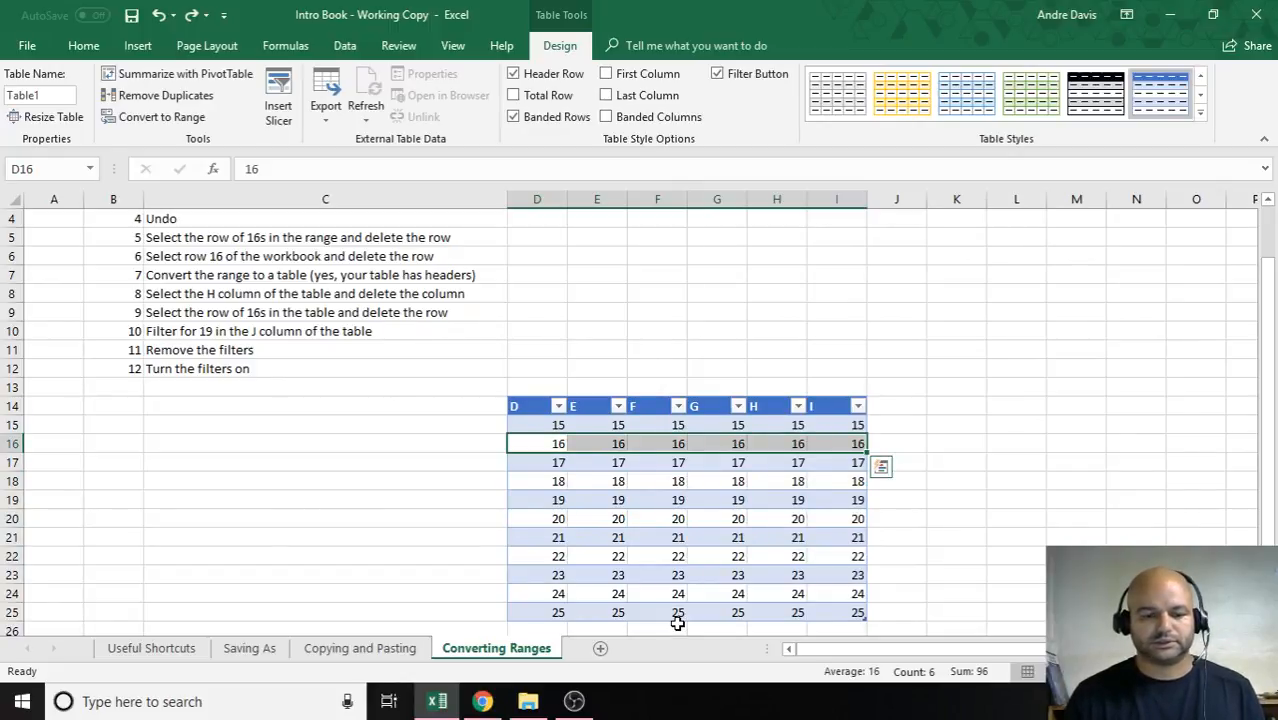
pyautogui.hotkey('ctrl', '-')
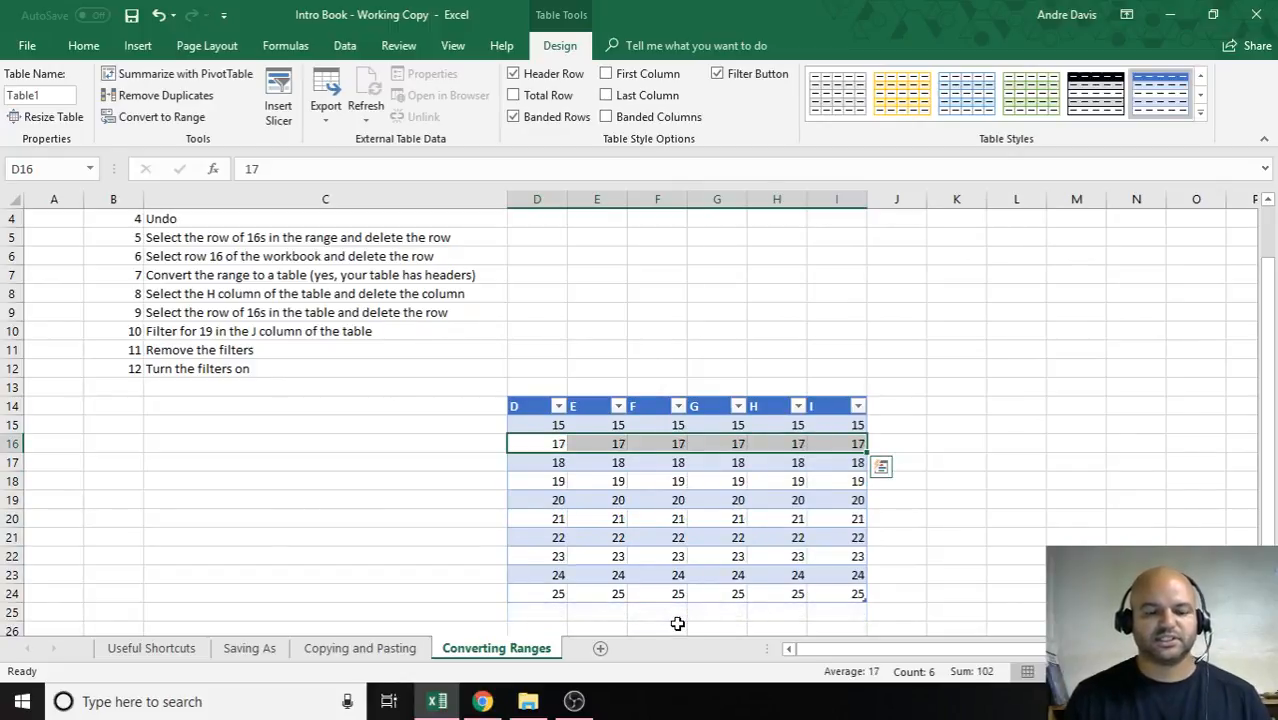
pyautogui.click(676, 539)
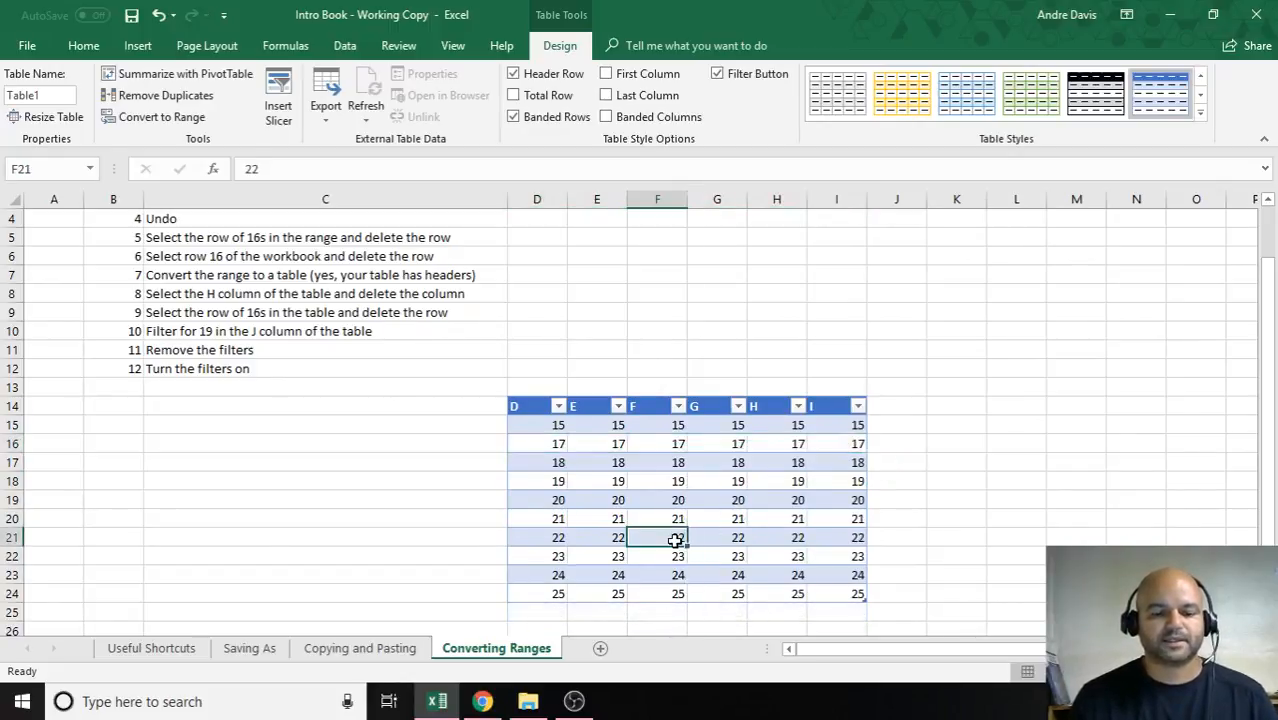
# Filter the table's G column to show only the value 19
pyautogui.click(738, 406)
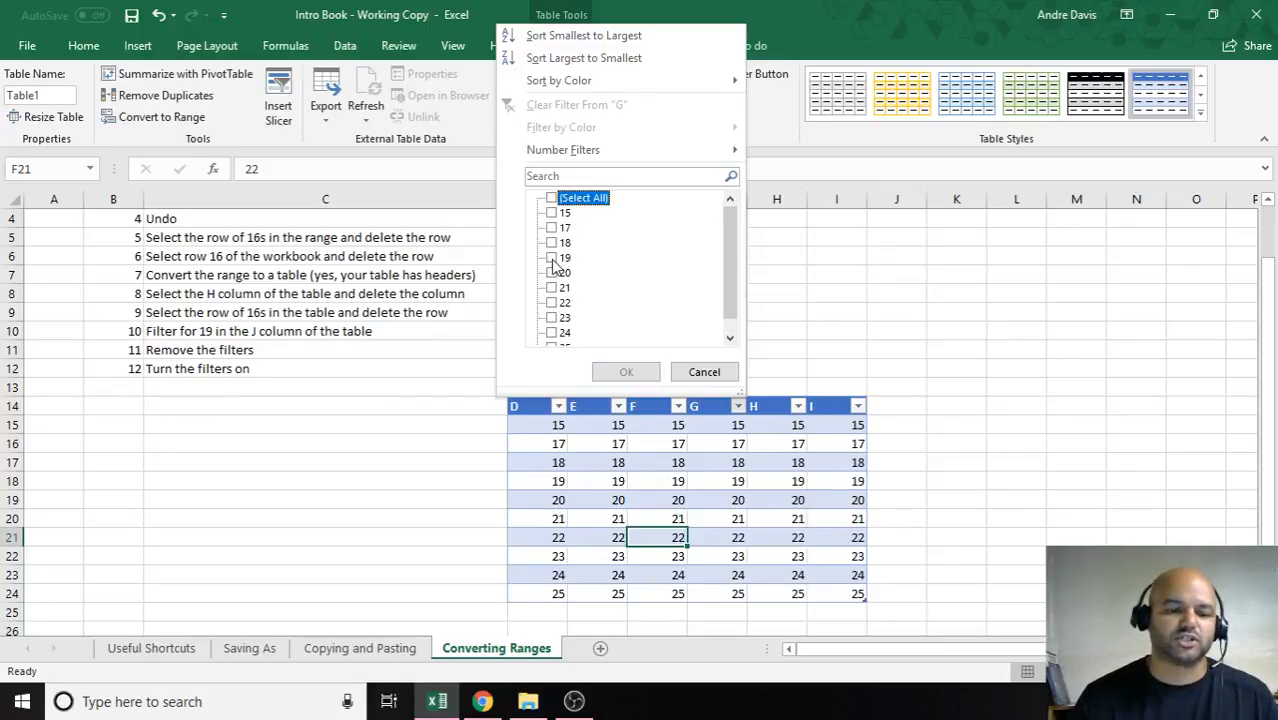
pyautogui.click(552, 258)
pyautogui.click(624, 372)
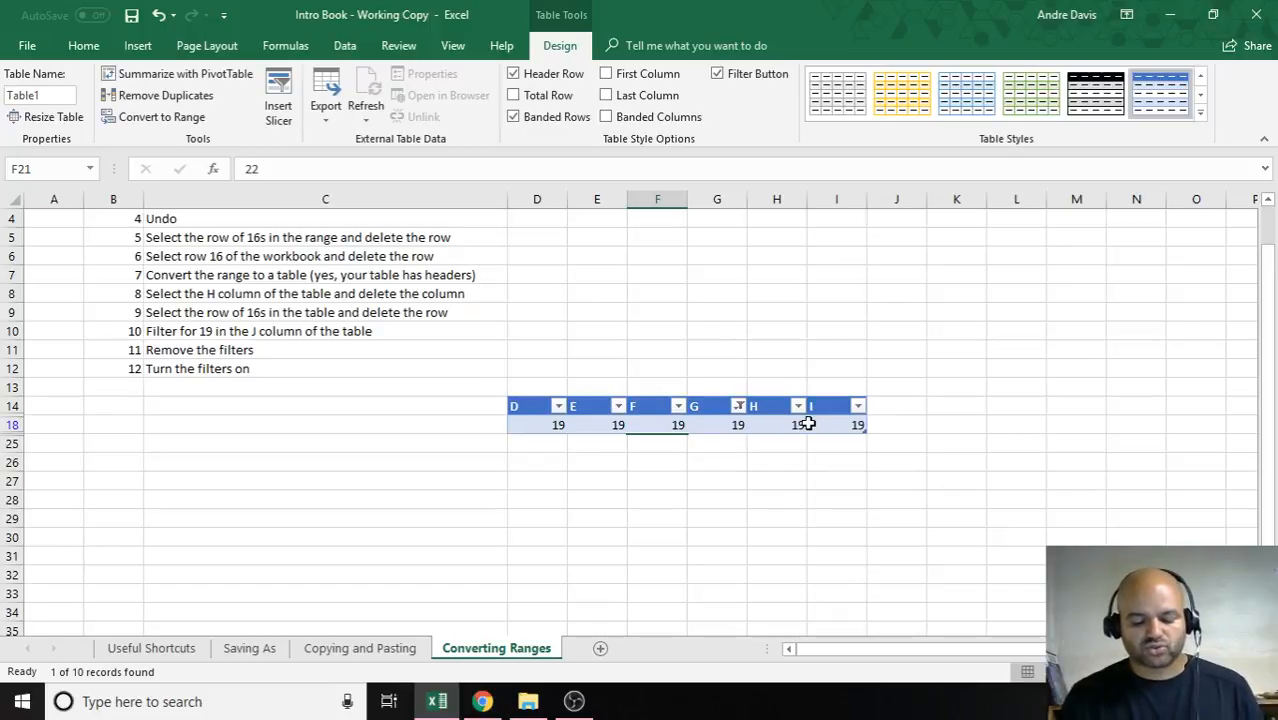
# Remove the filters from the table headers and turn the header filters back on
pyautogui.hotkey('ctrl', 'shift', 'l')
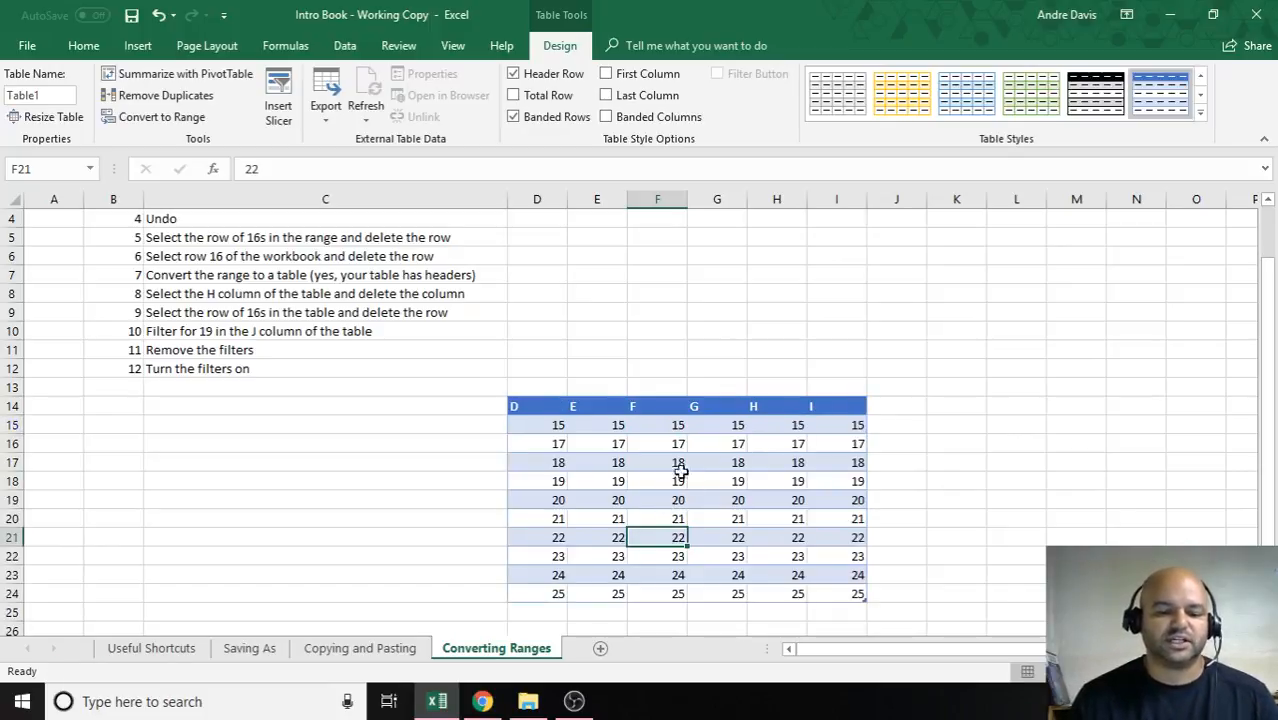
pyautogui.click(765, 465)
pyautogui.click(768, 410)
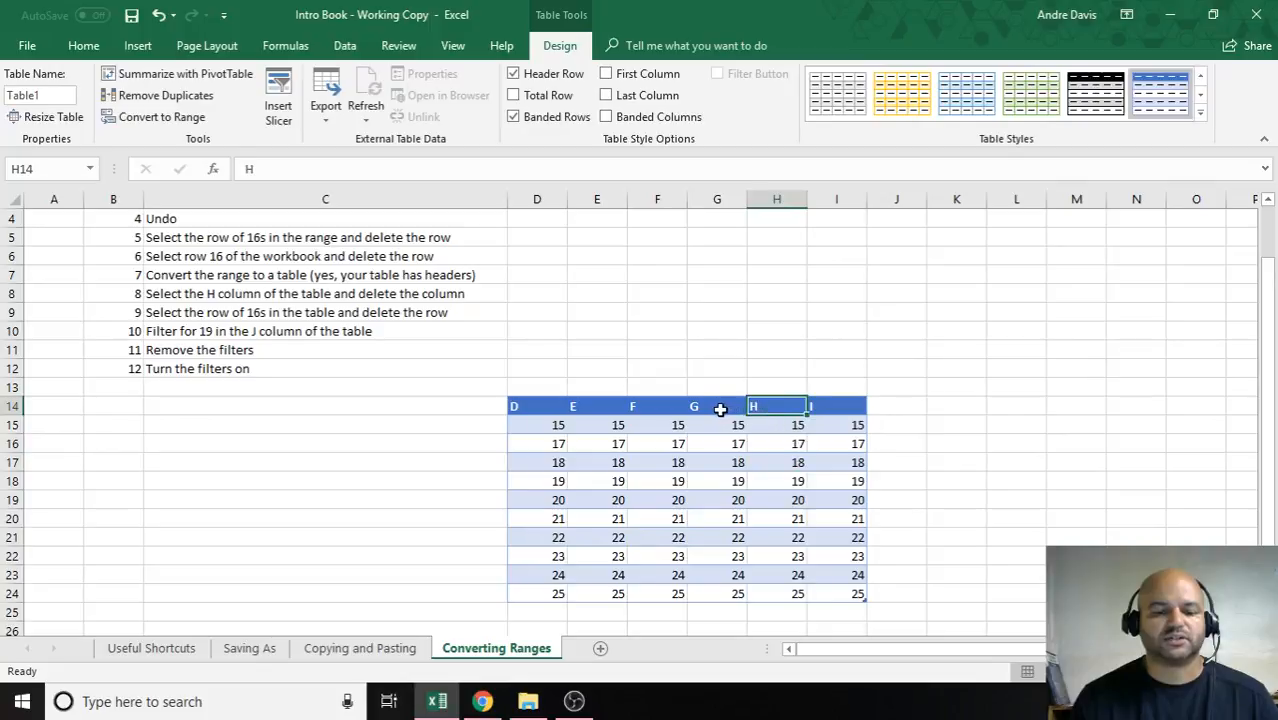
pyautogui.click(718, 408)
pyautogui.click(637, 410)
pyautogui.click(569, 408)
pyautogui.click(599, 493)
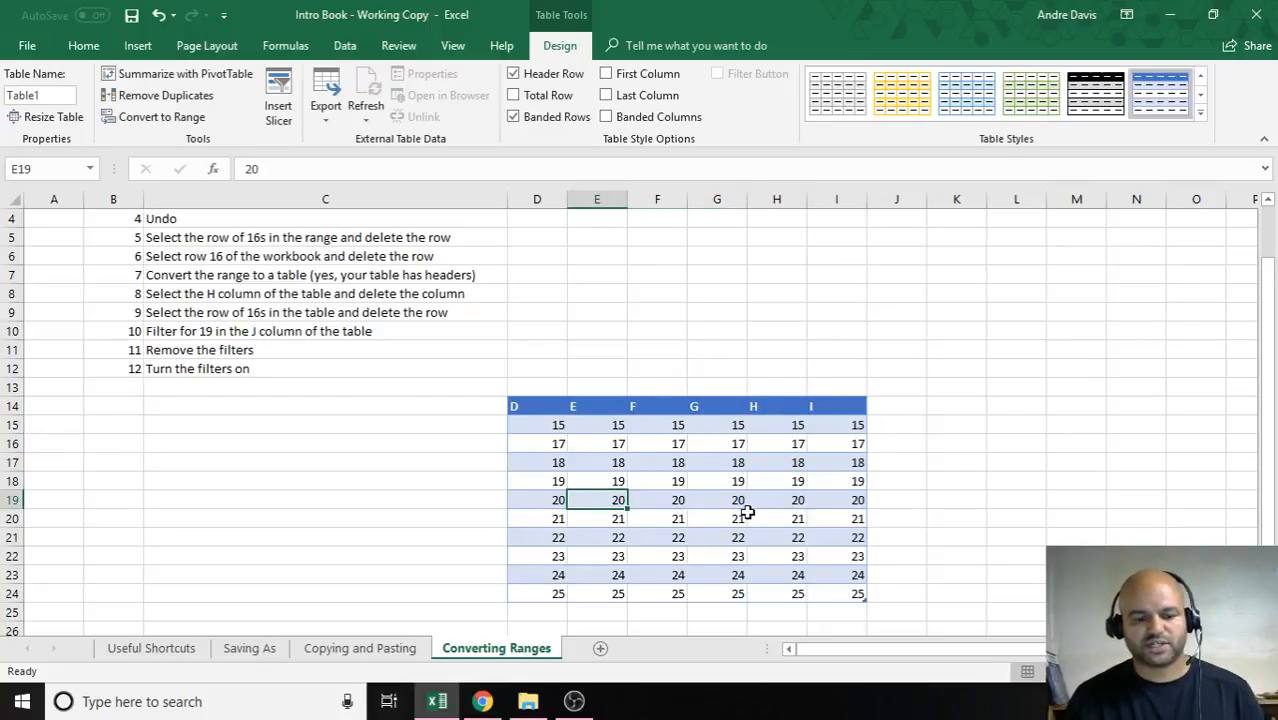
pyautogui.hotkey('ctrl', 'shift', 'l')
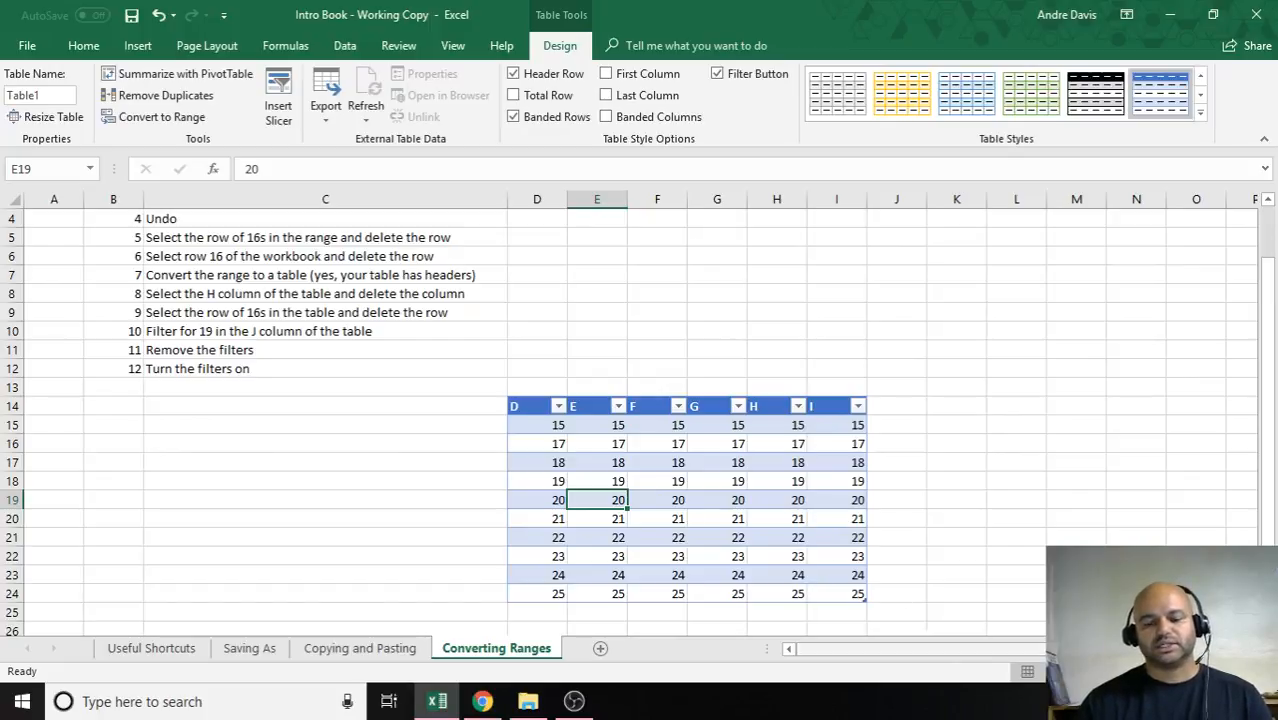
pyautogui.click(1090, 702)
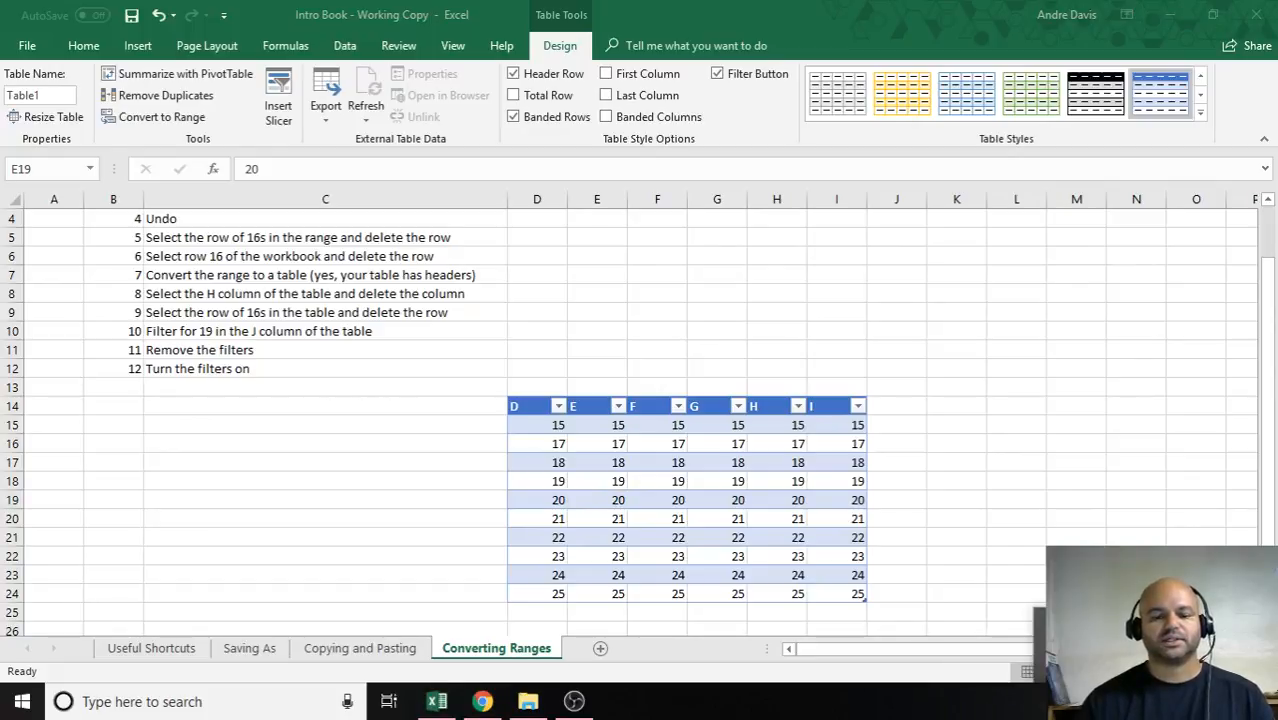
pyautogui.rightClick(1060, 632)
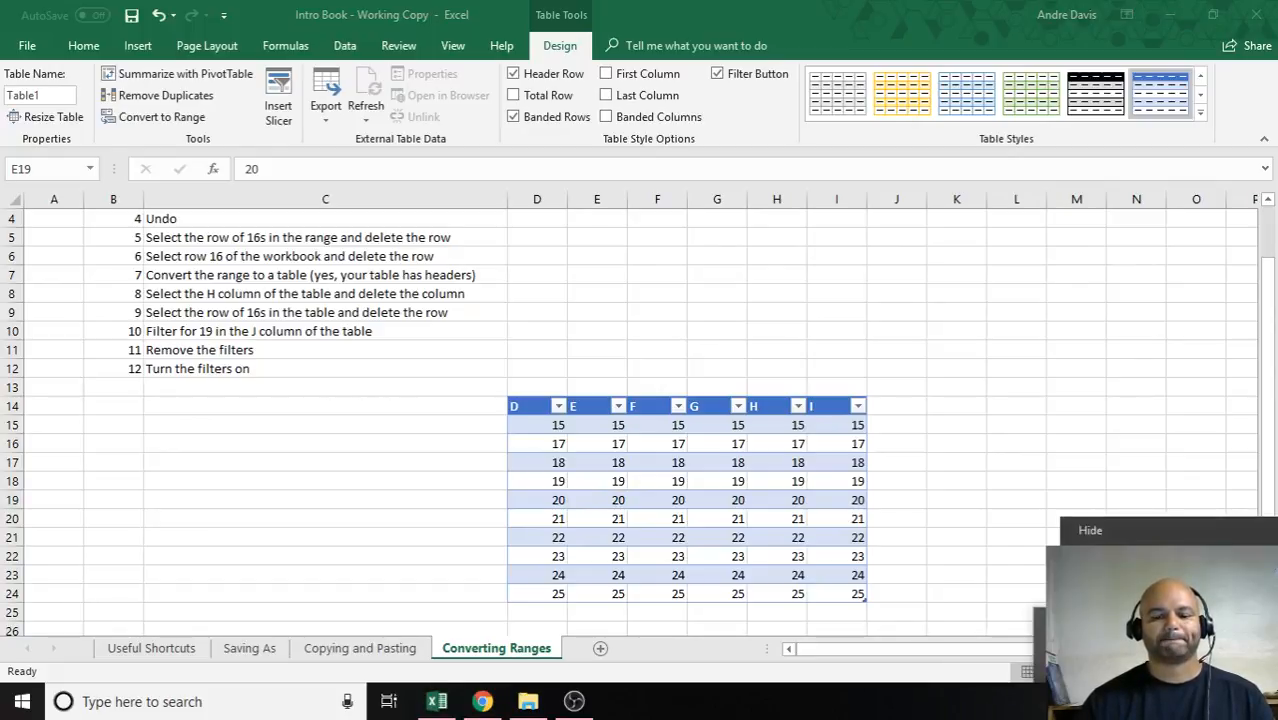